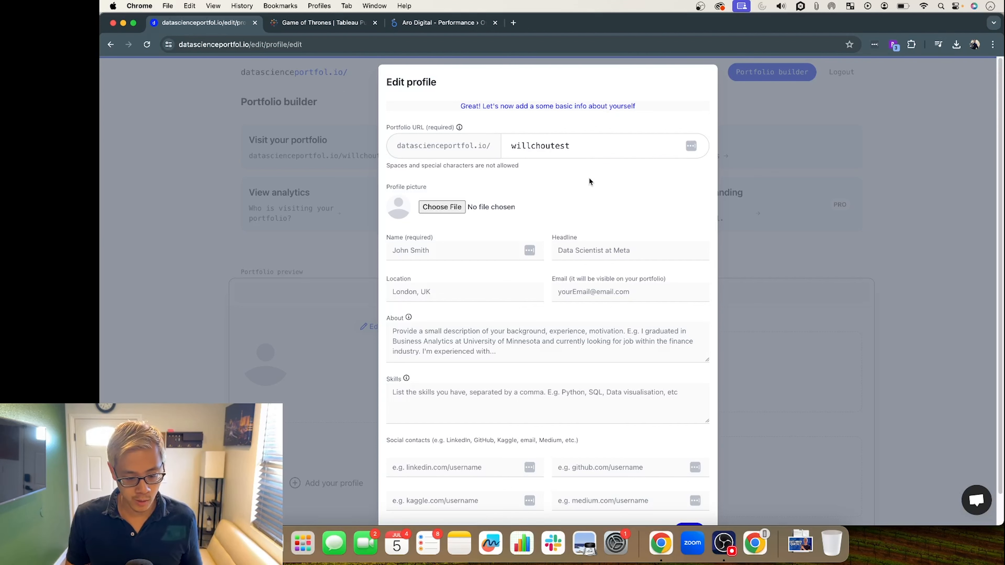
Step: Enter the profile owner's full name and set the headline to "Senior Digital Marketing Analyst"
scroll(588, 181, down, 1)
click(466, 230)
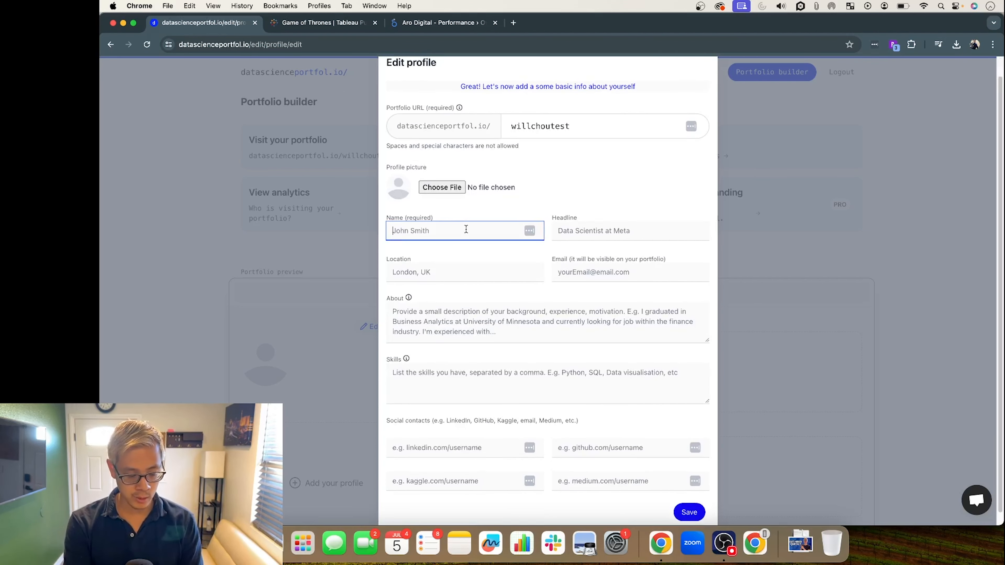
text(Will Chou)
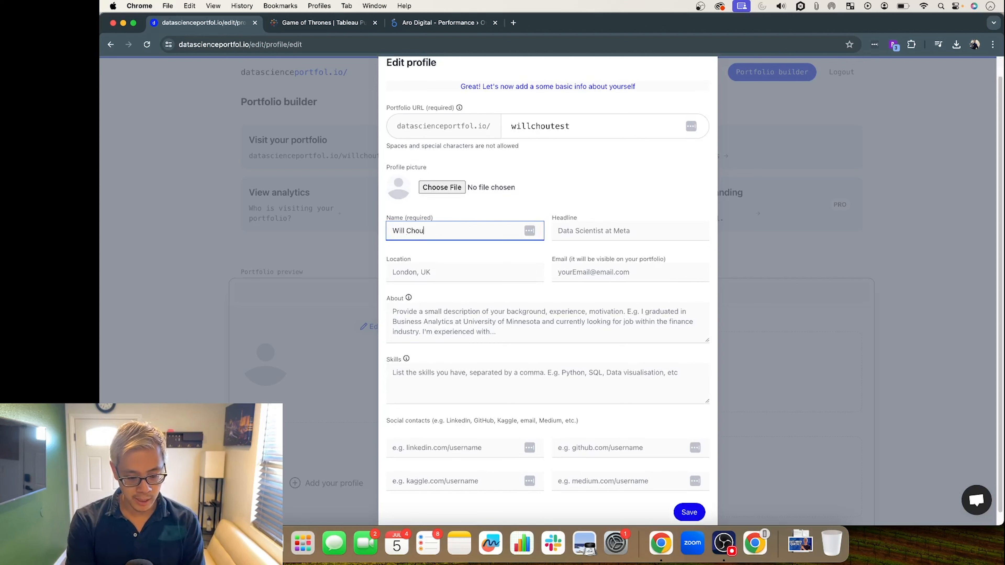
key(Tab)
text(Senior Dat)
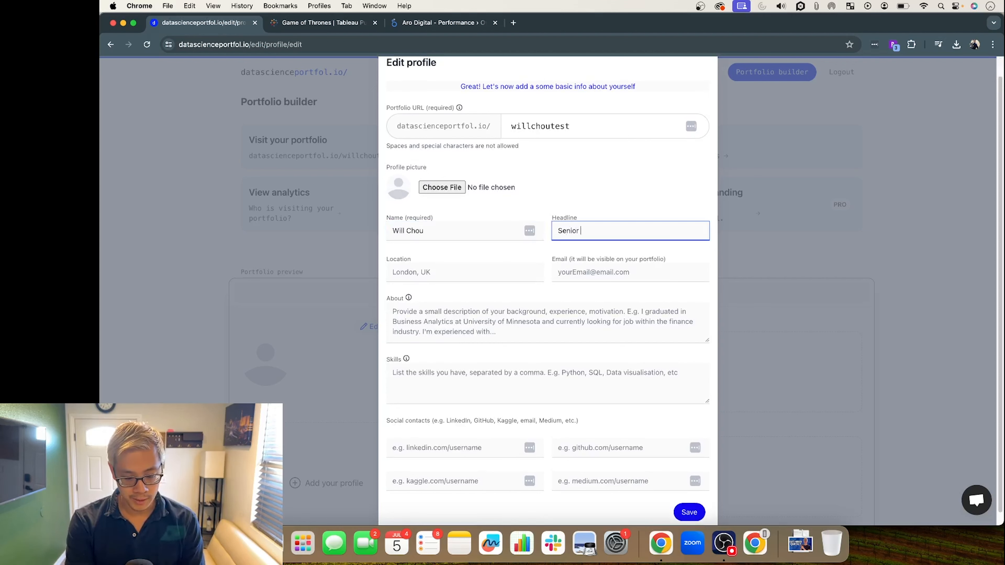
key(BackSpace)
text(i)
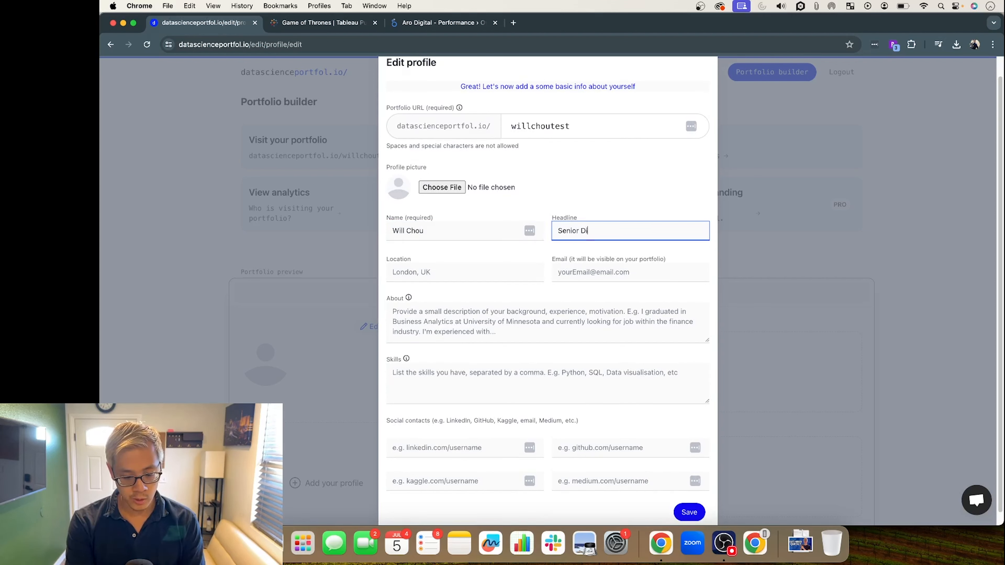
text(gital Marketing )
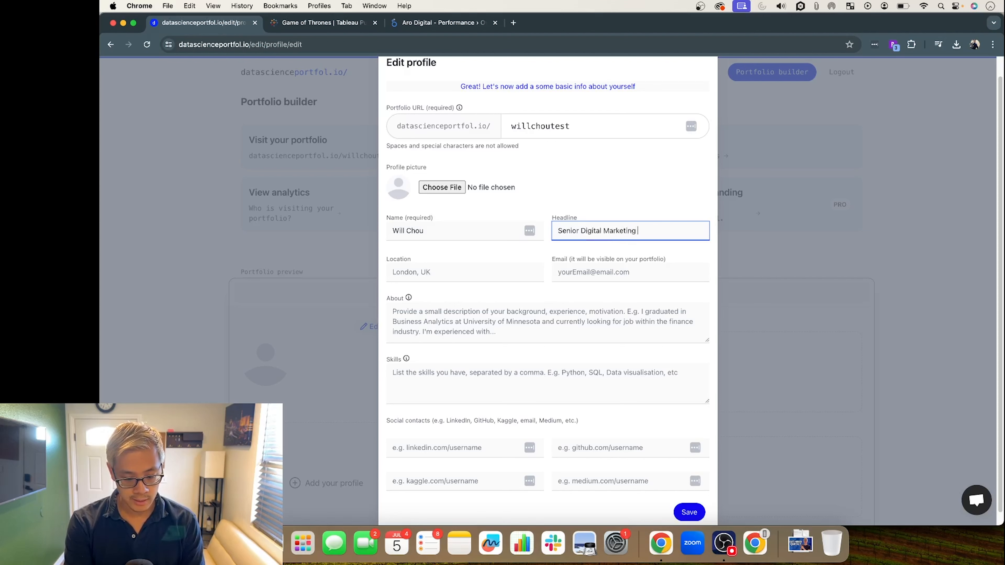
text(Analyst)
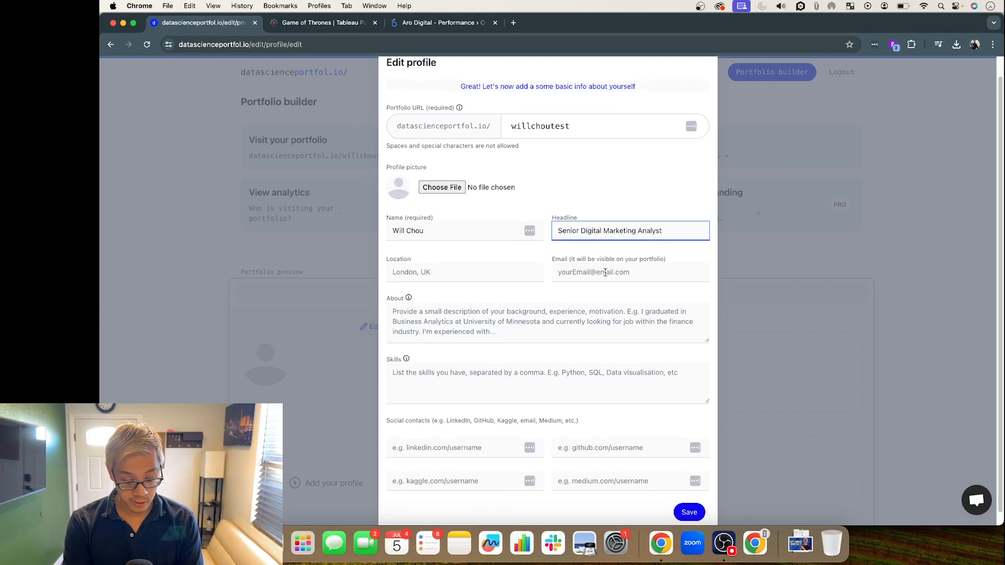
Step: List the profile's skills as "SQL, Python, Looker Studio, Tableau"
scroll(605, 272, down, 1)
click(584, 301)
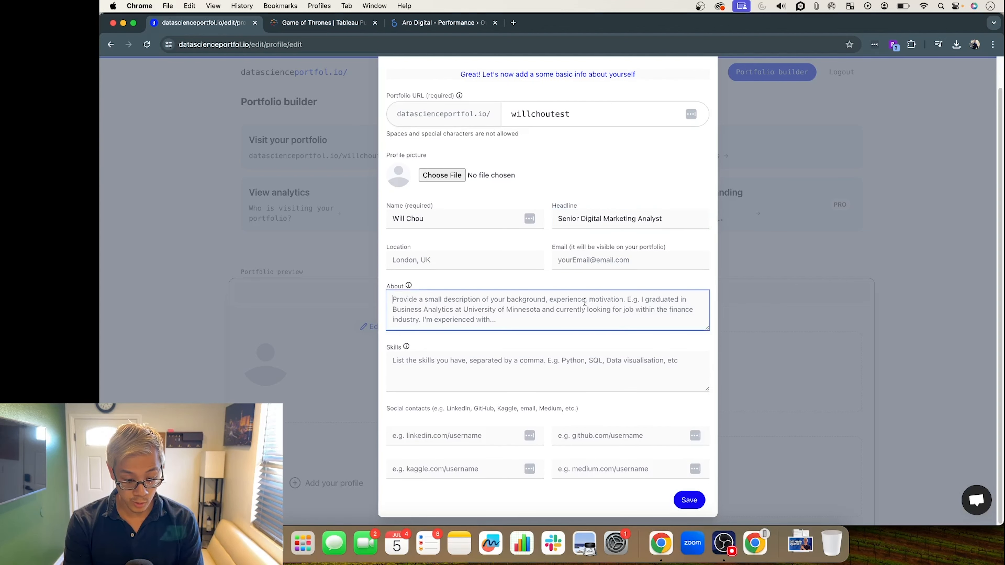
click(575, 357)
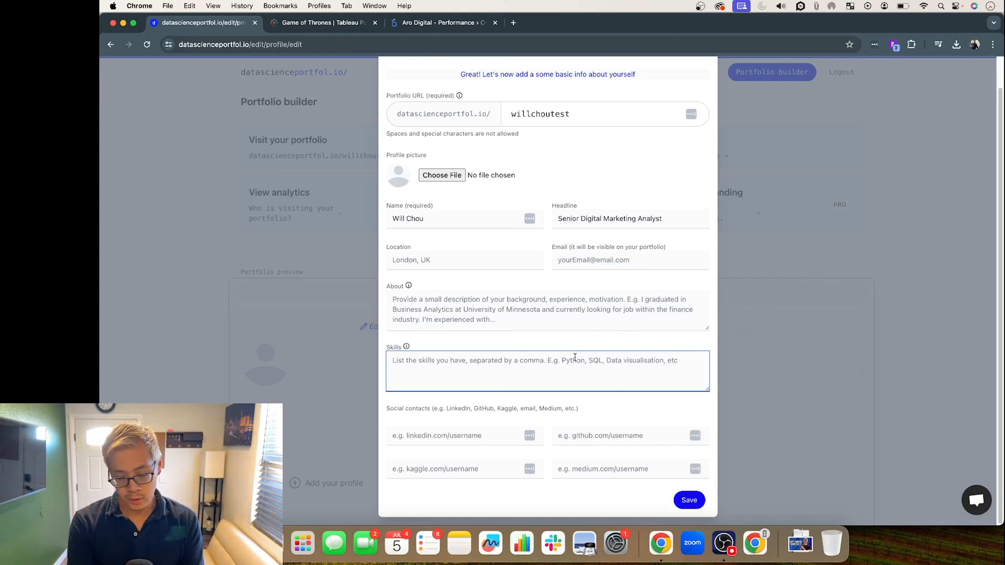
text(SQL)
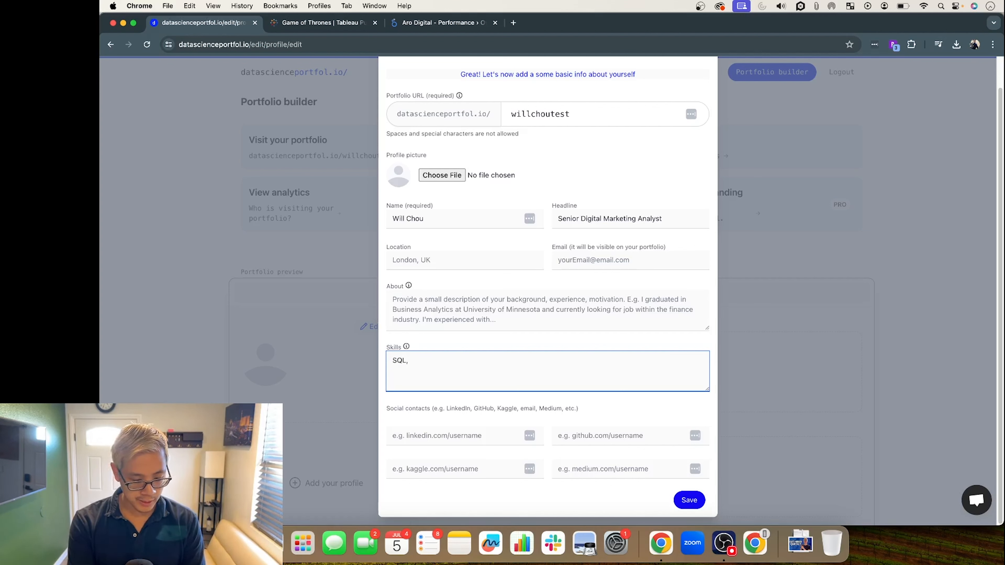
text(, Python,)
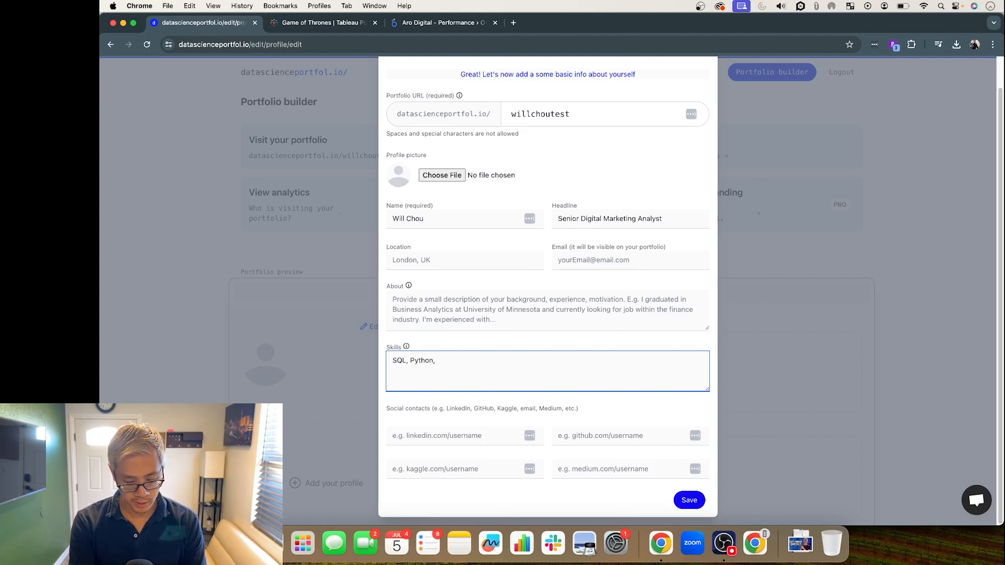
text( Looker Studio)
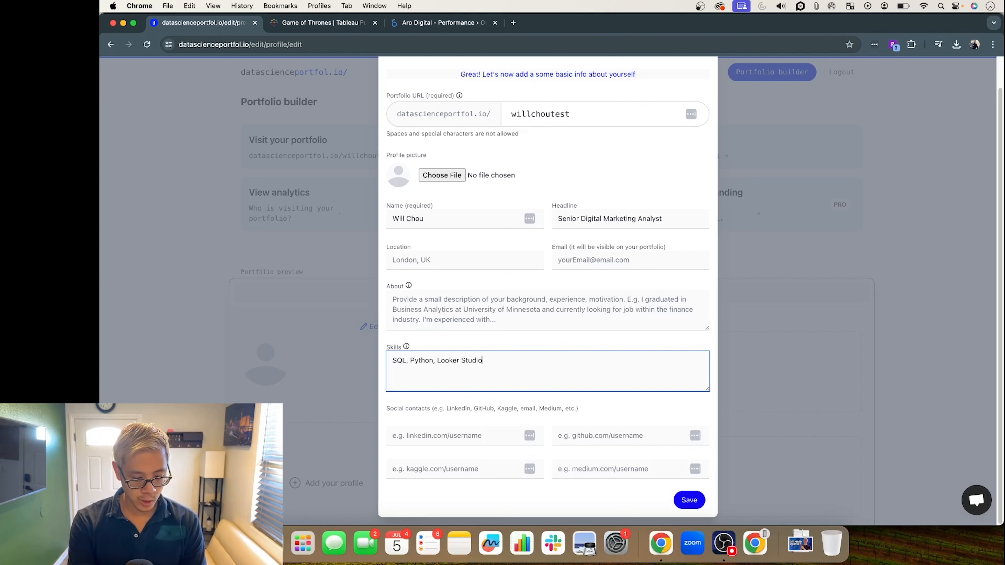
text(, Tableau)
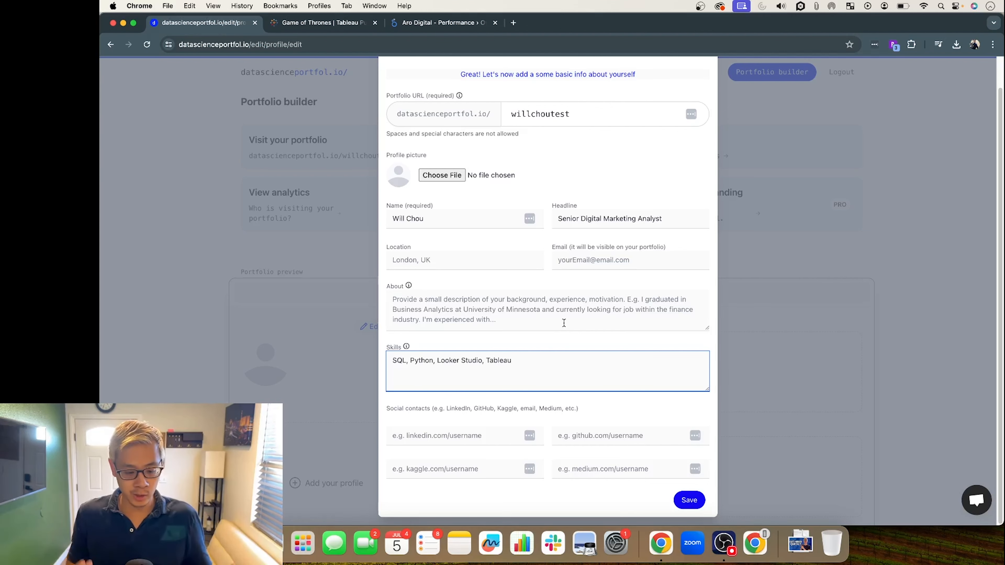
Step: Begin the About description with "Working professional with various digital marketing and data science skills and experience, having worked"
click(572, 315)
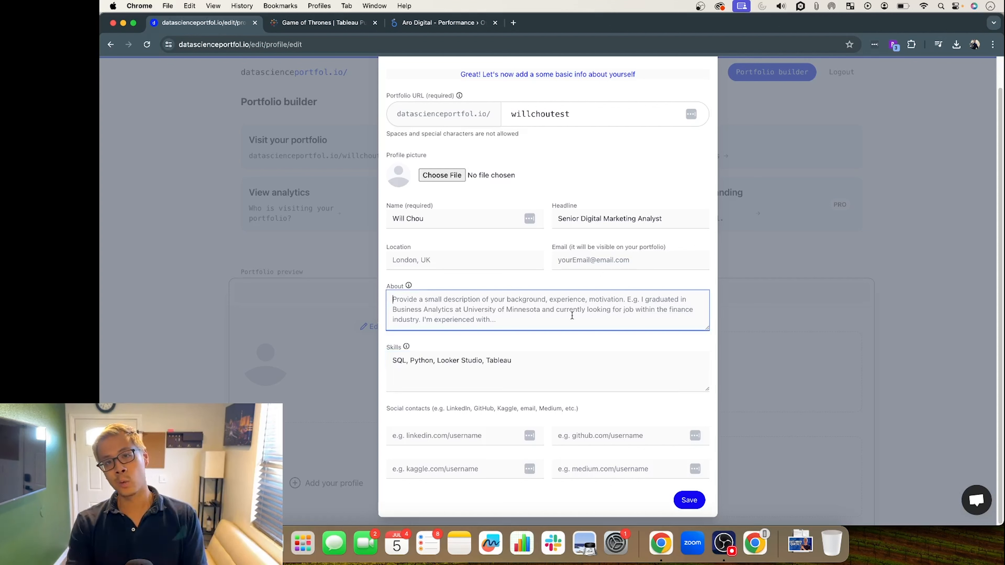
click(474, 437)
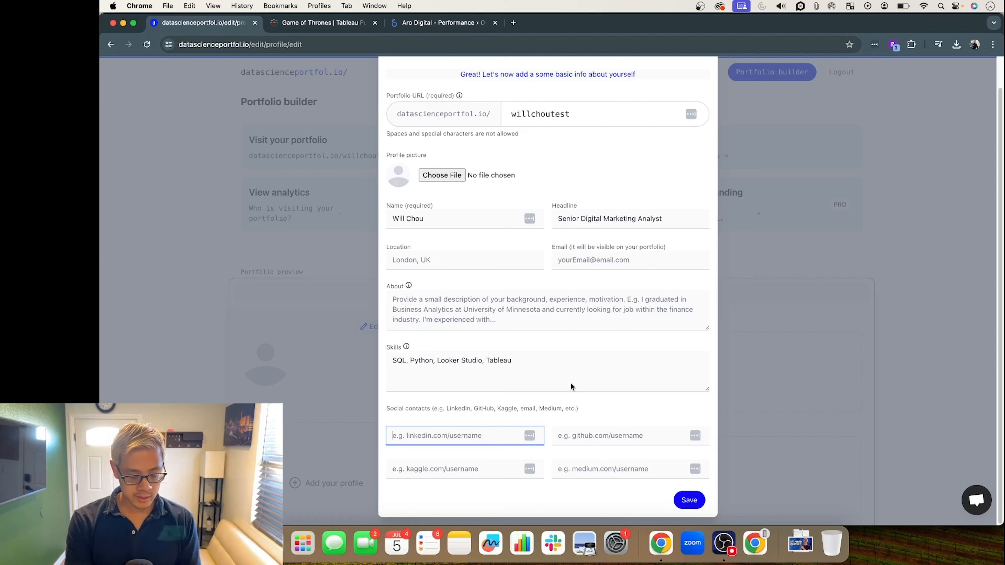
click(517, 296)
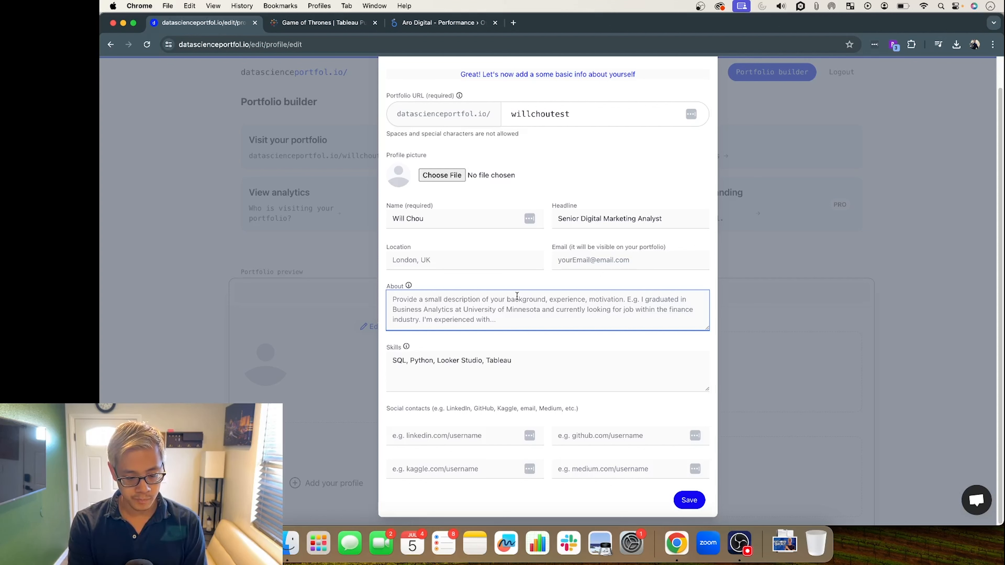
text(Working pr)
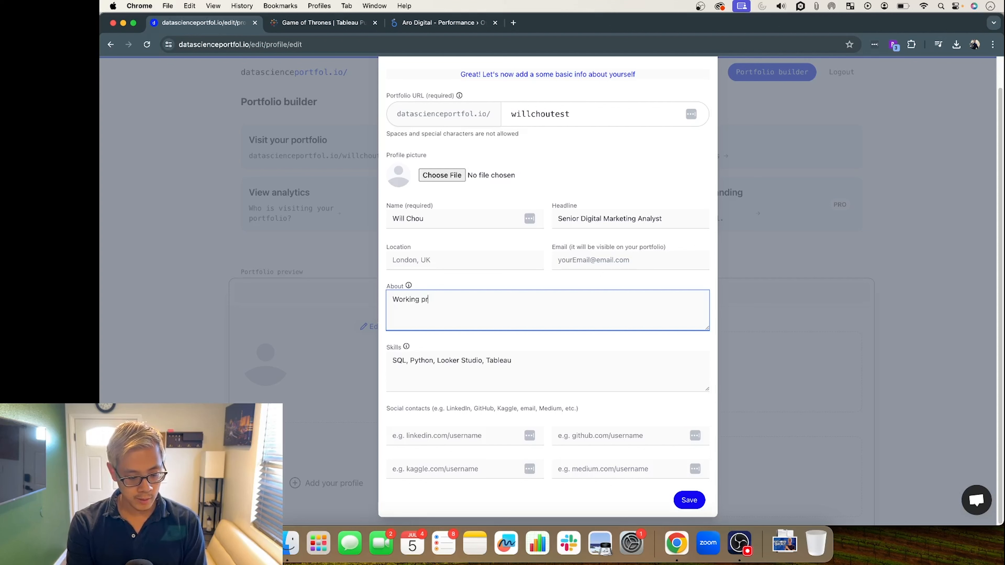
text(ofessional with)
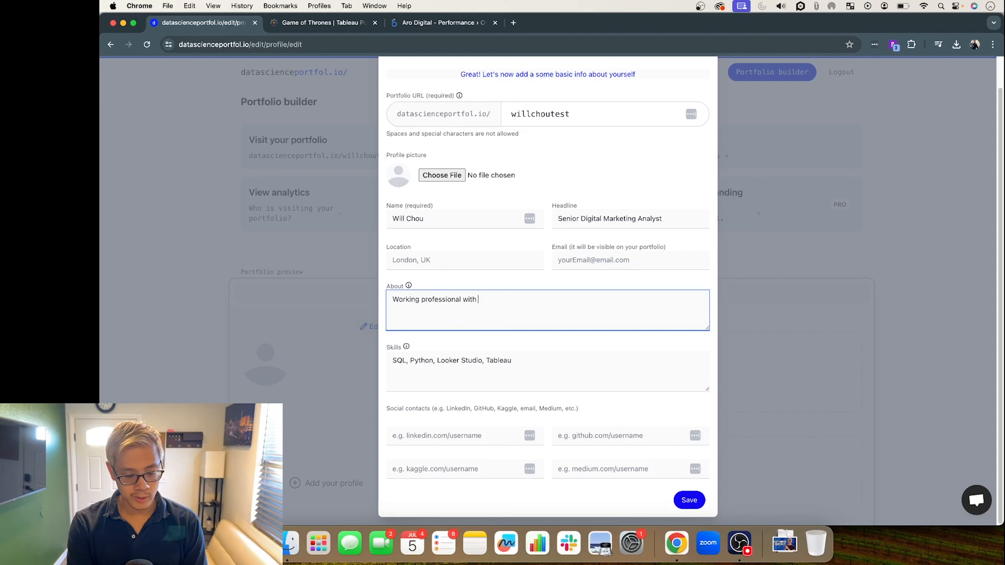
text( various digi)
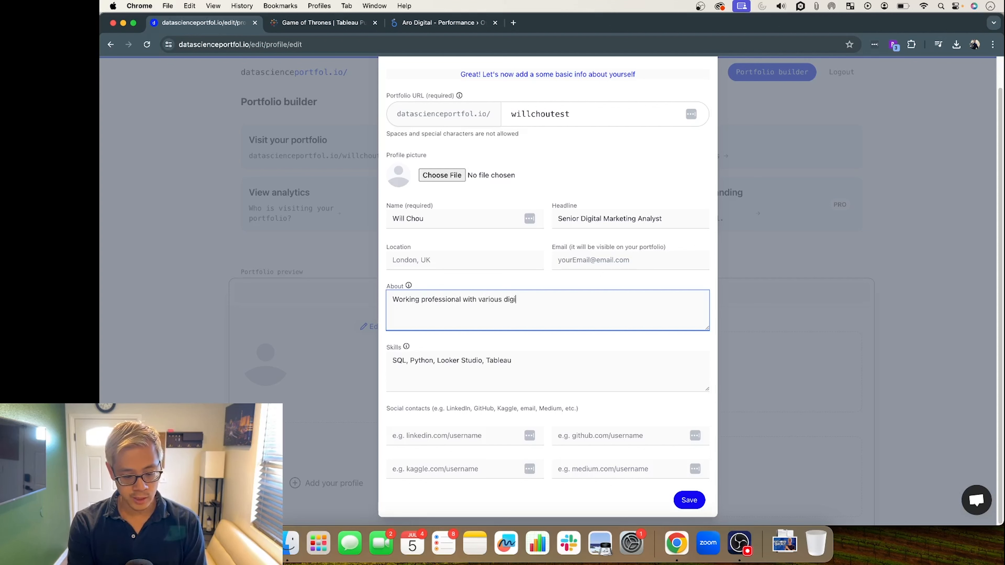
text(tal marketing and data )
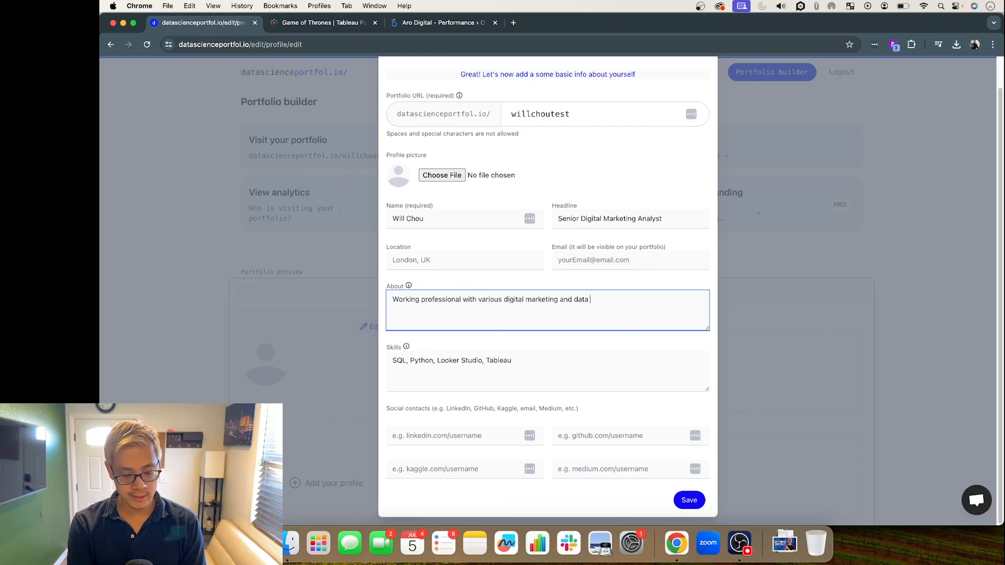
text(science skills and exper)
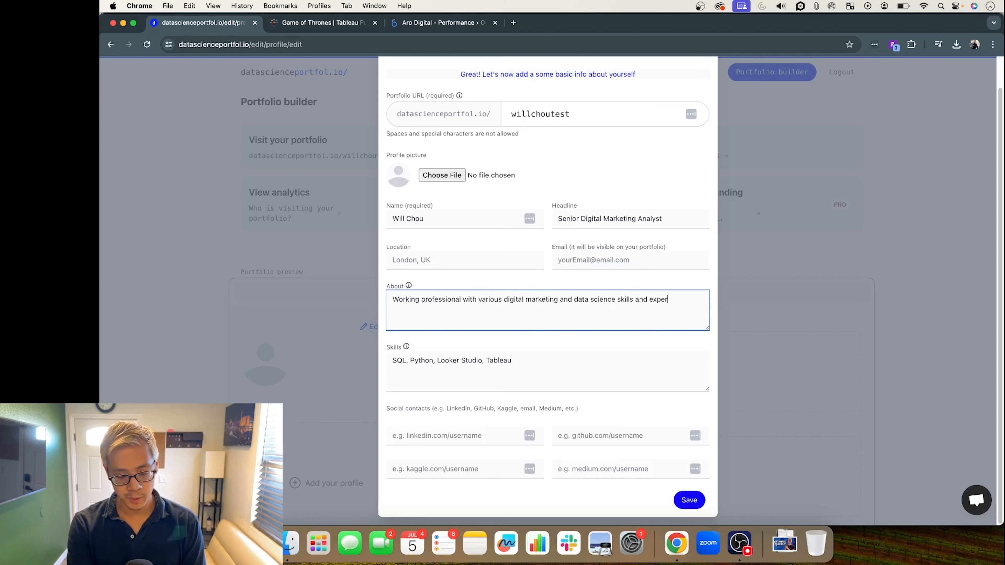
text(ience, having worked)
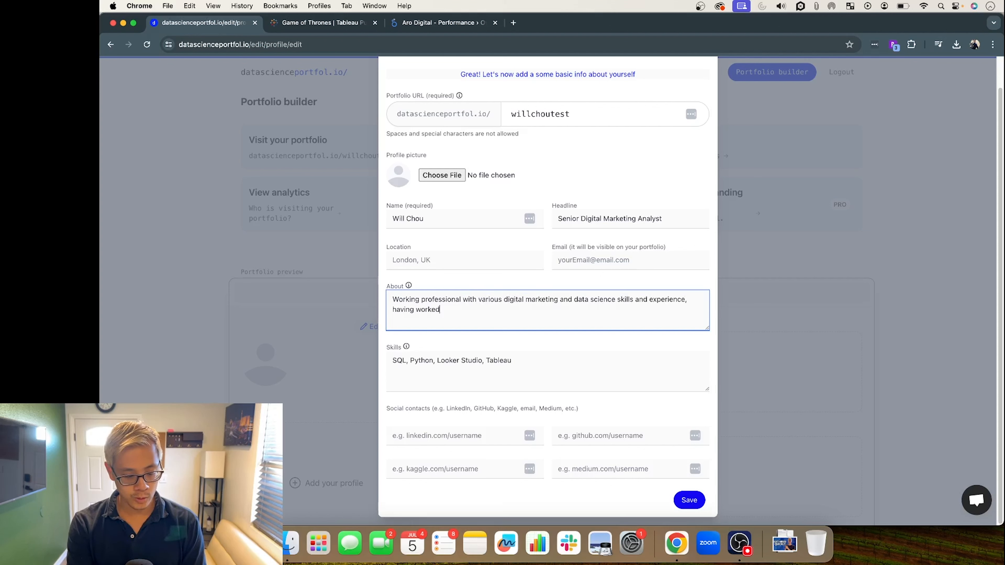
Step: Finish the About description with "for various clients and companies to grow their marketing efforts and make impactful decisions with data." and save the profile
text( for various )
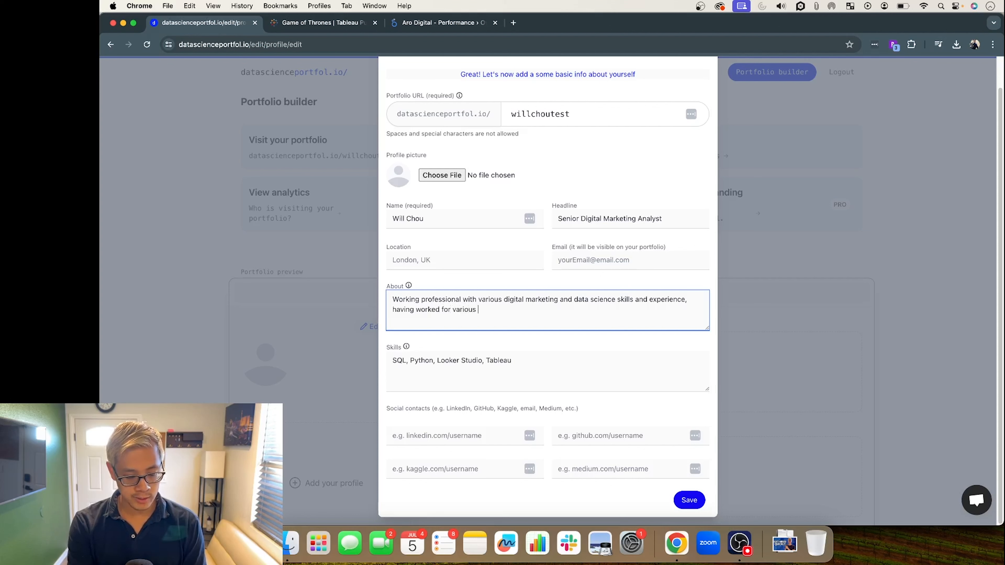
text(clients and companies to)
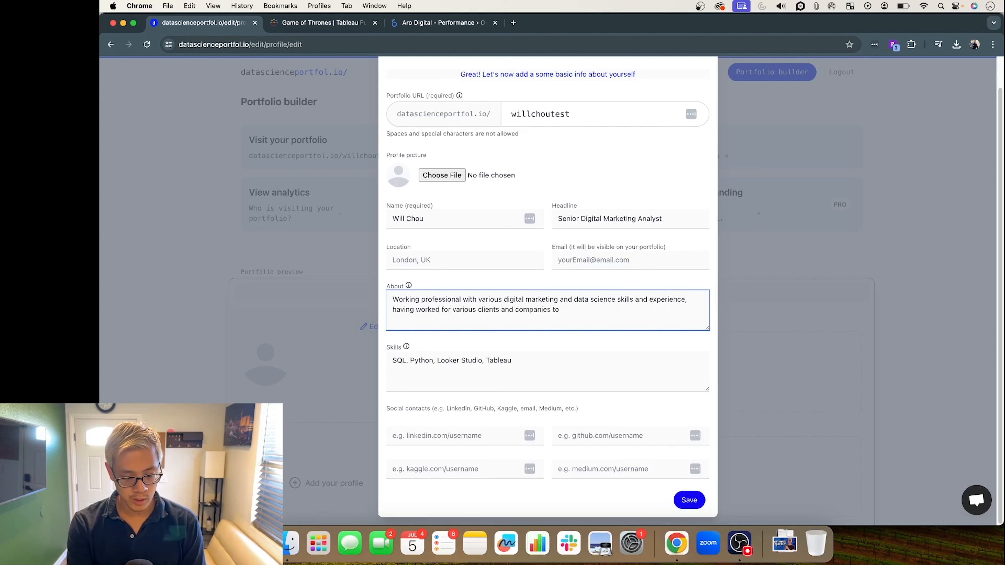
text( grow their mar)
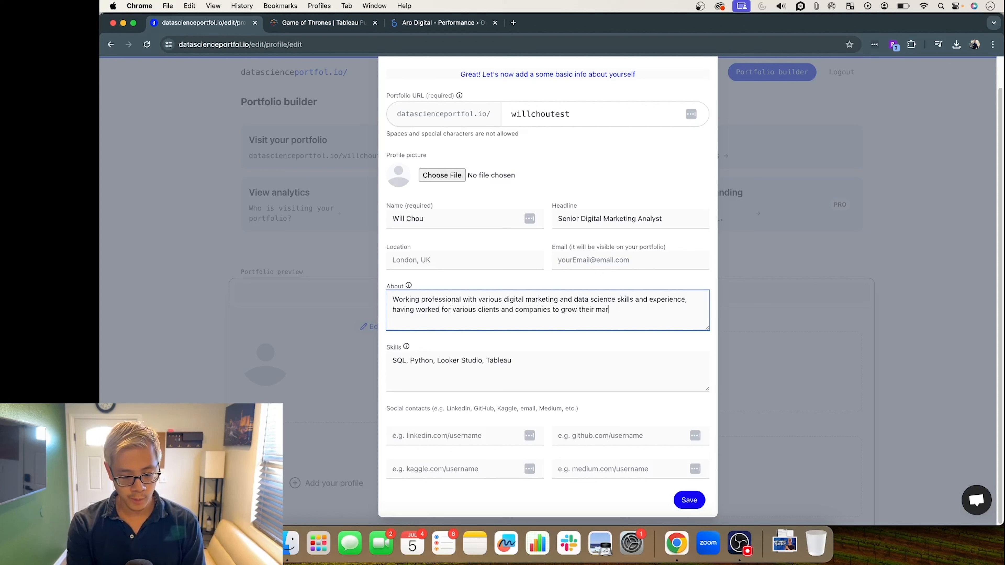
text(keting efforts)
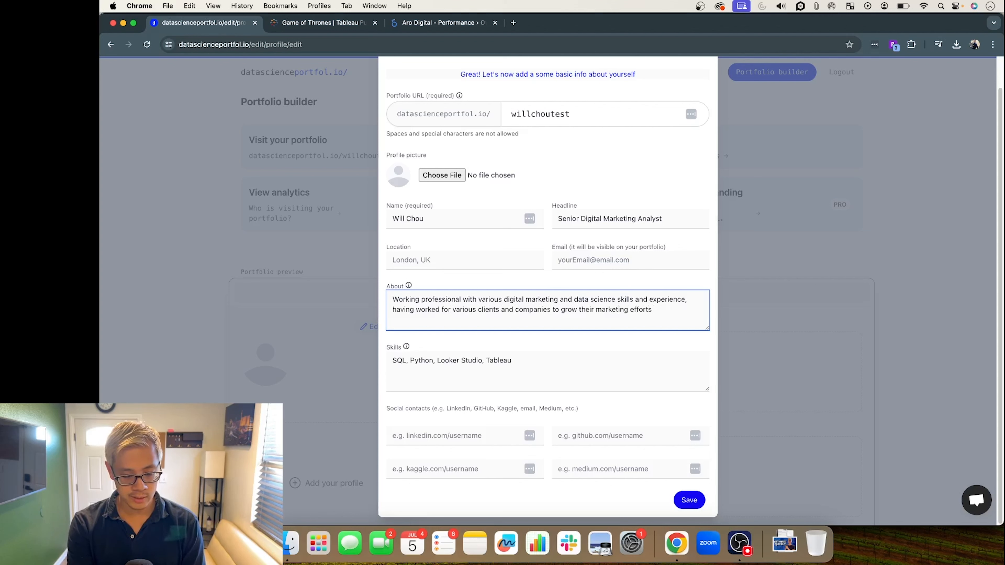
text( and )
text(make )
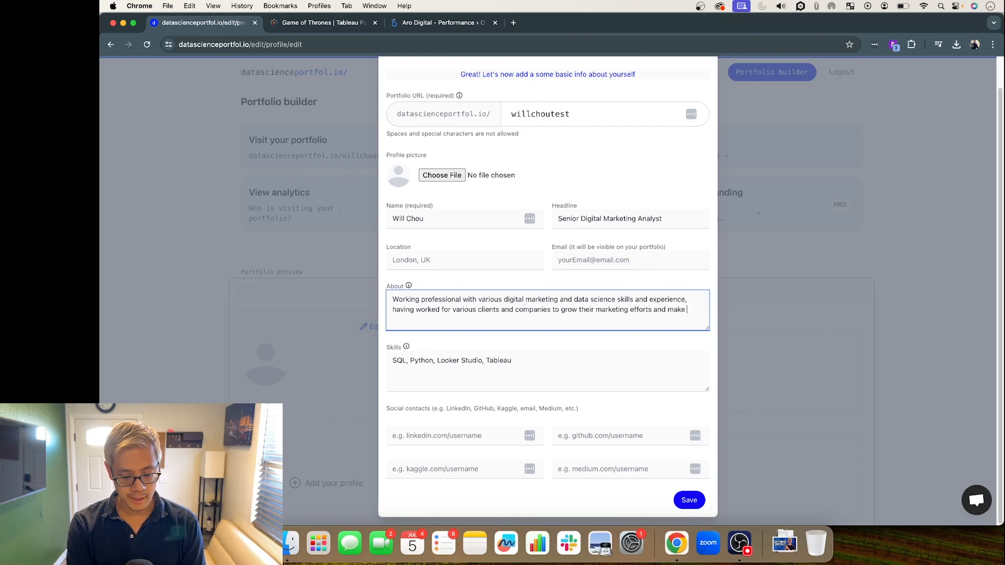
text(impactful decisions with data.)
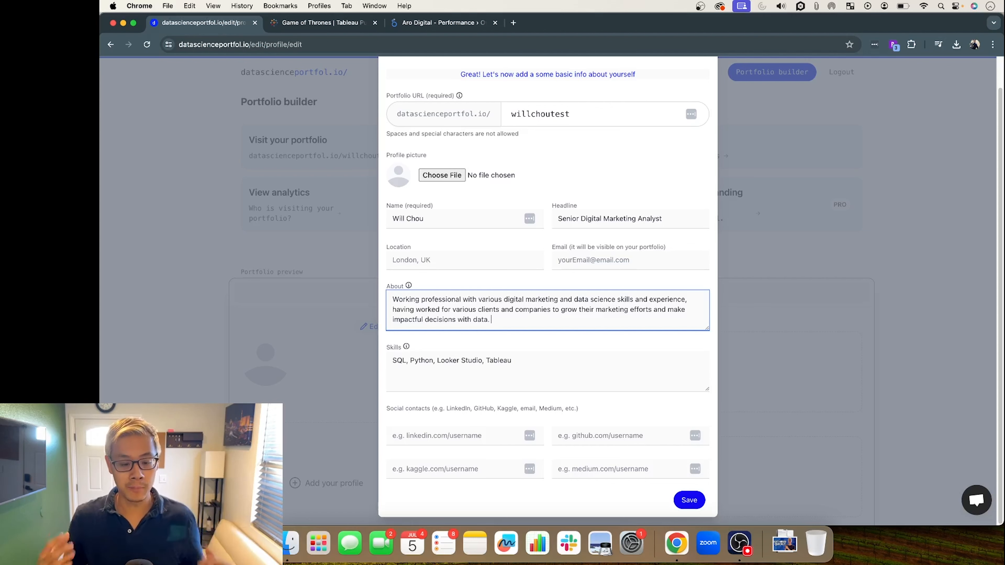
click(690, 501)
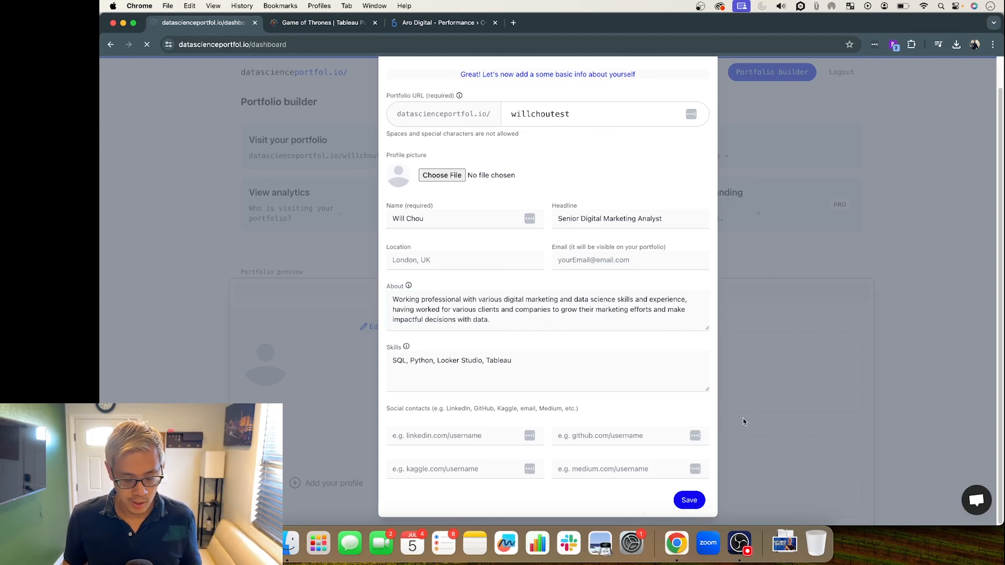
Step: Edit the saved profile to use IMG_3594.png from Downloads as the profile picture, and save it
scroll(785, 374, down, 3)
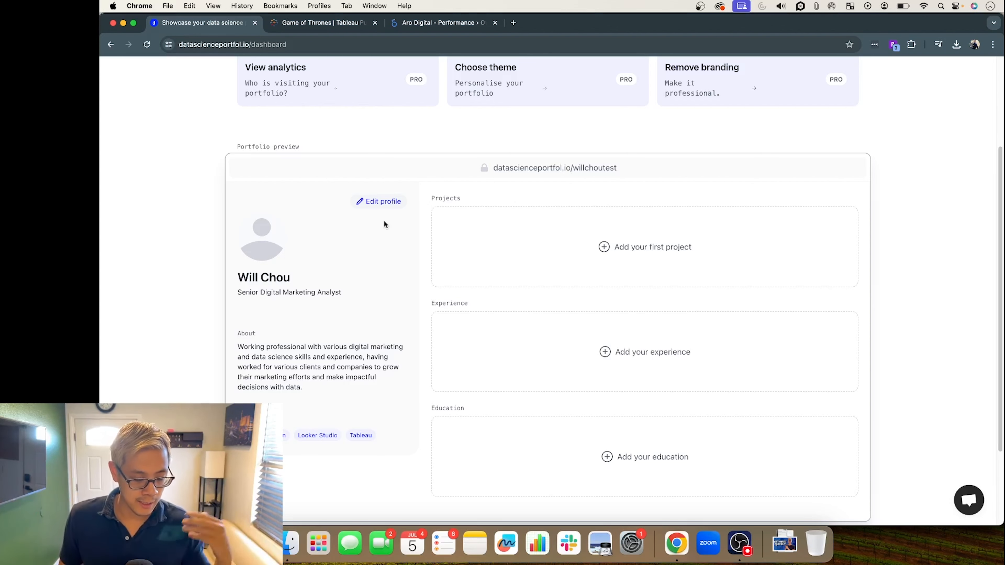
click(379, 201)
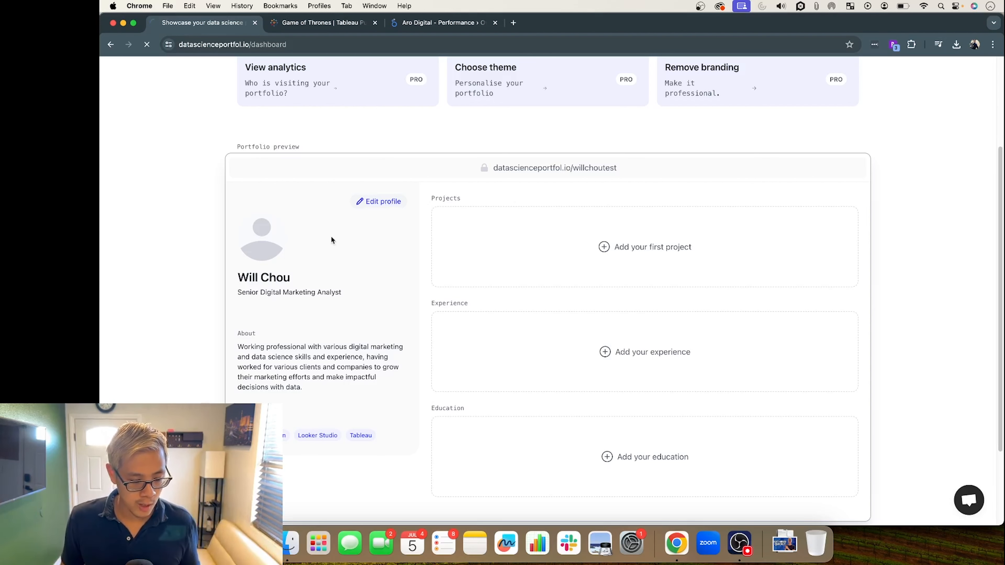
click(429, 197)
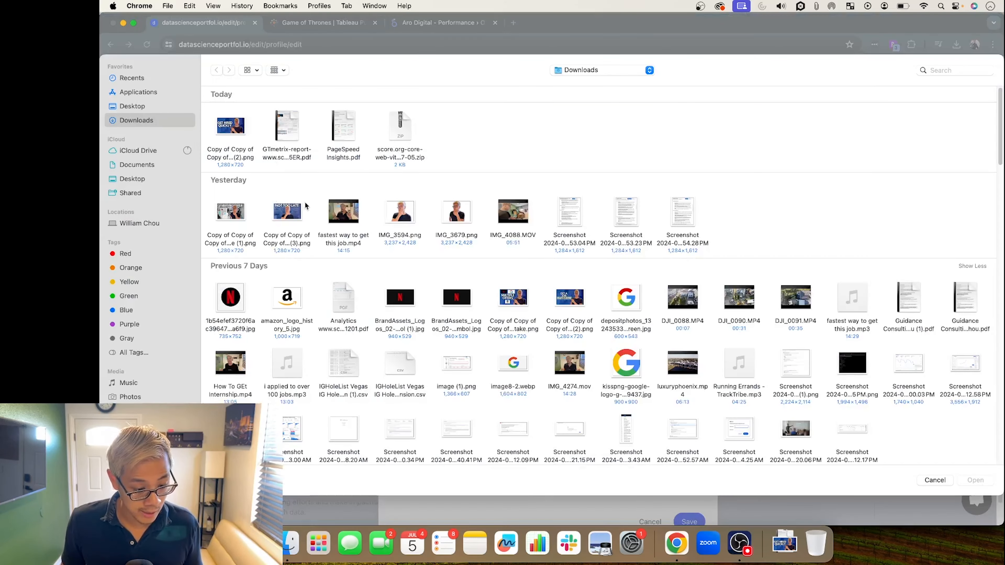
double_click(398, 216)
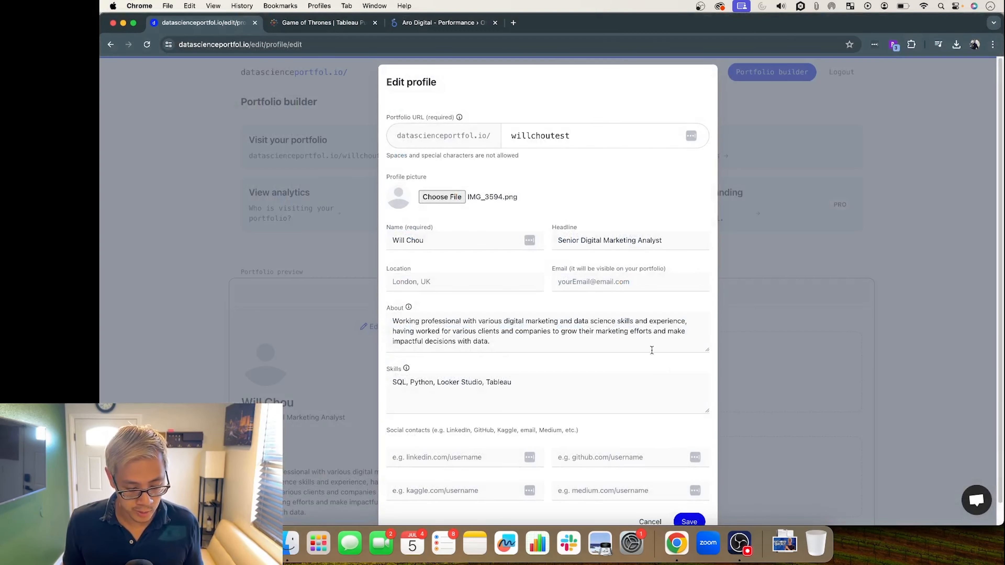
scroll(652, 350, down, 1)
click(691, 501)
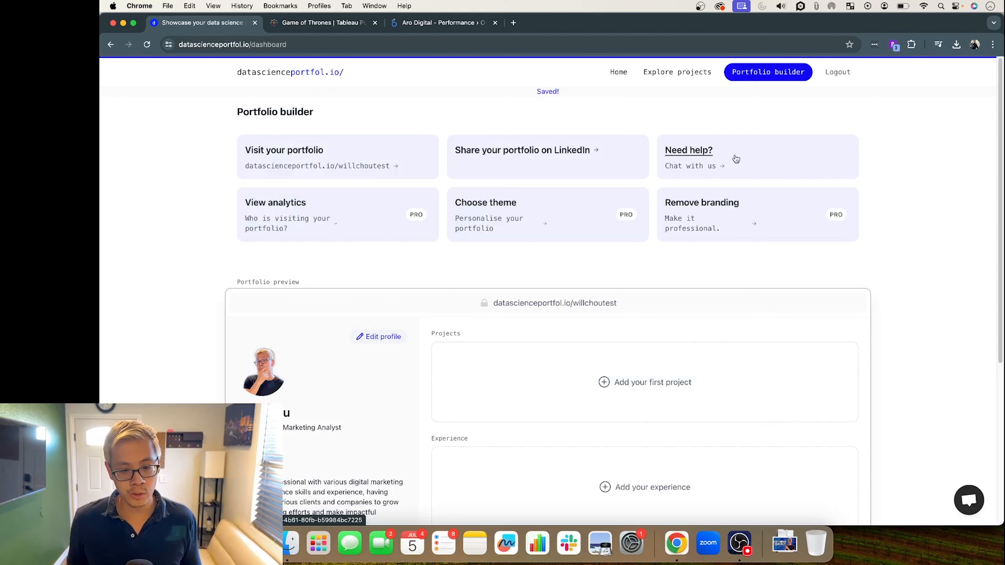
Step: Look over the portfolio preview and switch to the open Aro Digital - Performance report in Looker Studio
scroll(717, 233, down, 5)
scroll(948, 333, down, 1)
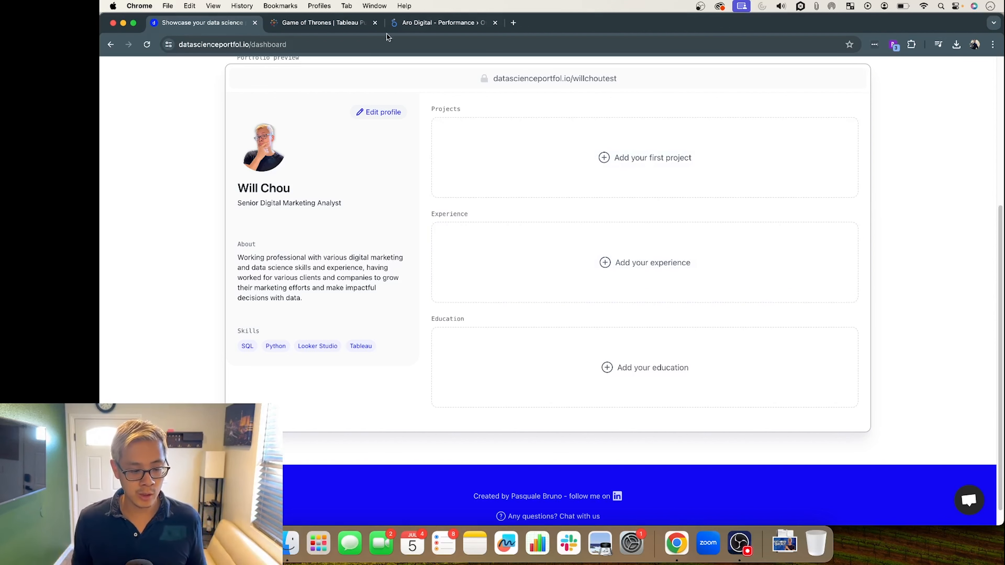
click(452, 26)
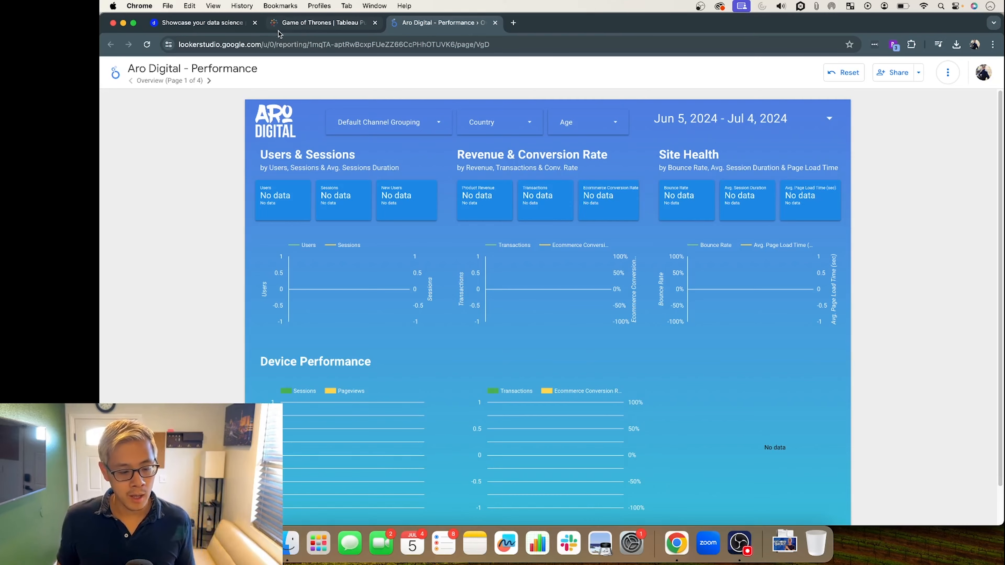
Step: Switch to the open Game of Thrones visualization on Tableau Public and examine its charts, character highlights and details
click(317, 22)
scroll(379, 295, down, 3)
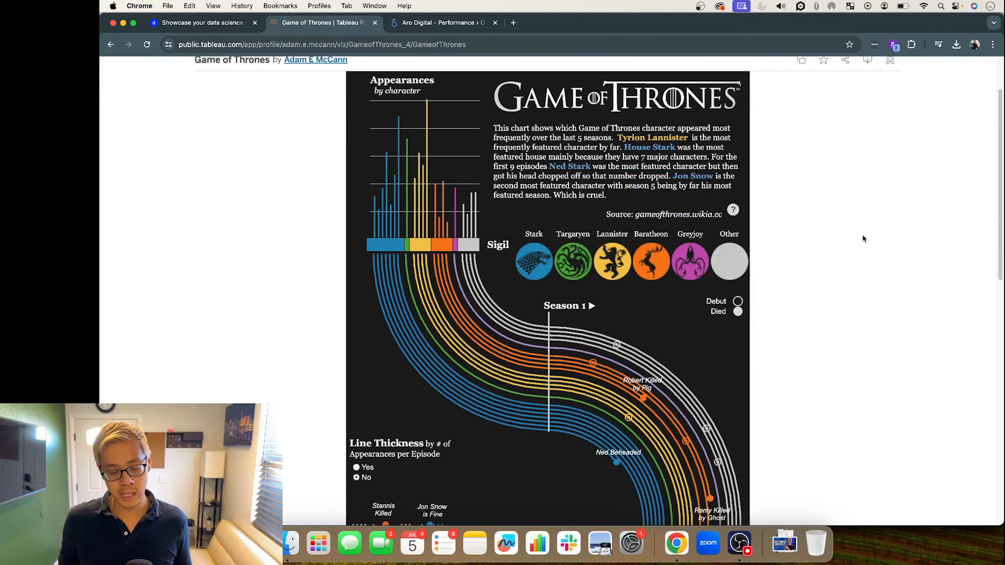
scroll(862, 234, down, 10)
scroll(855, 230, down, 1)
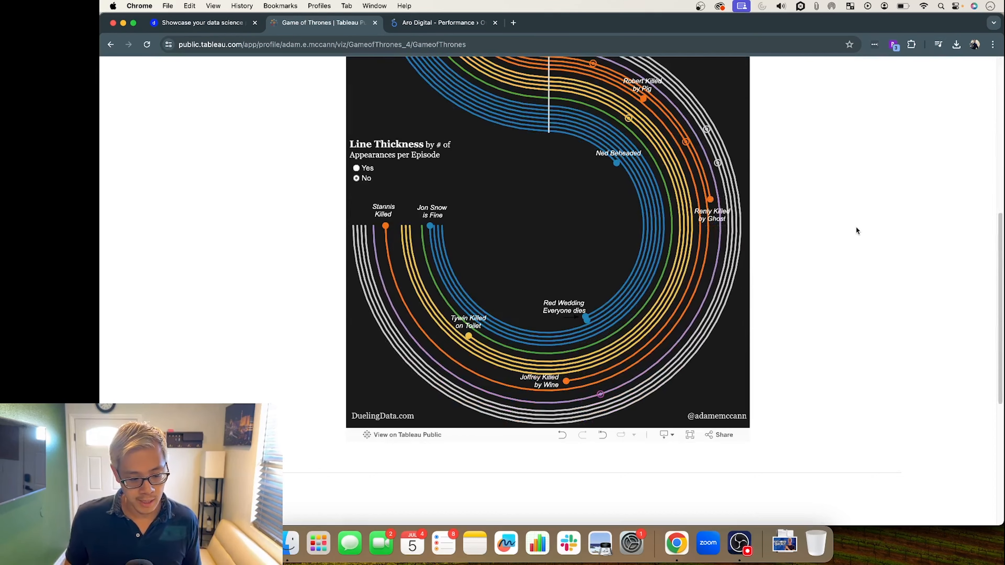
scroll(856, 230, up, 10)
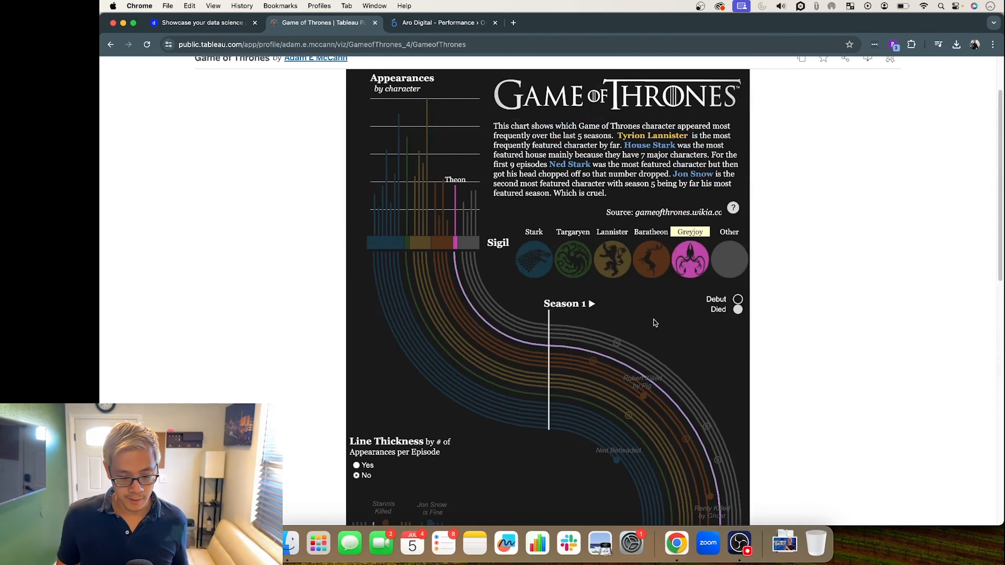
mouse_move(592, 362)
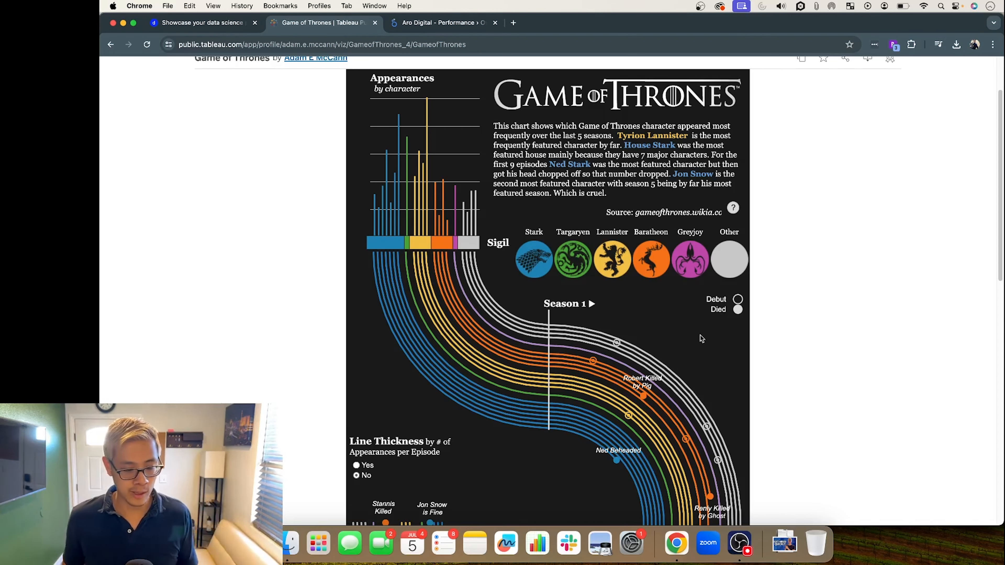
scroll(710, 348, down, 4)
scroll(544, 360, down, 1)
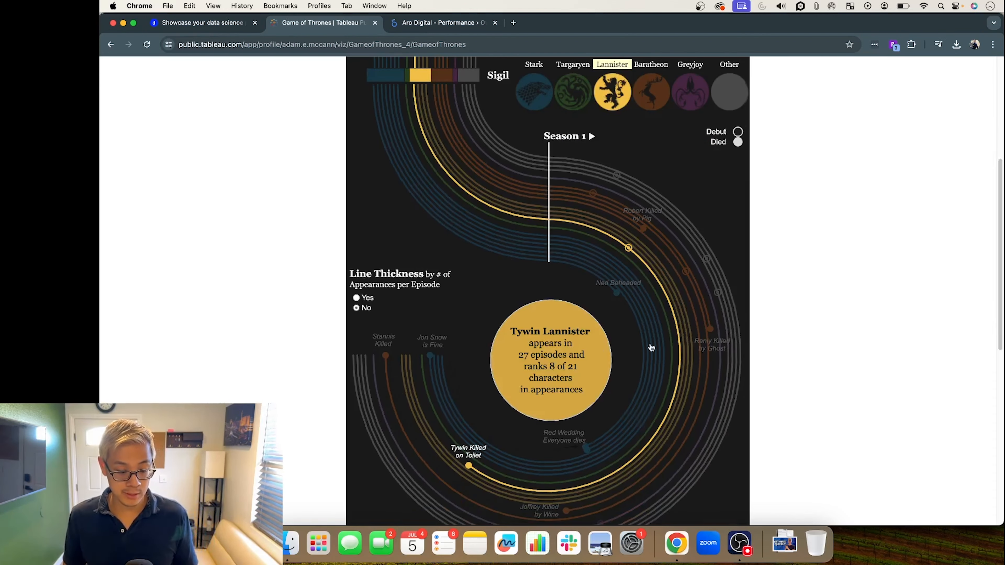
scroll(858, 306, up, 4)
scroll(898, 314, down, 10)
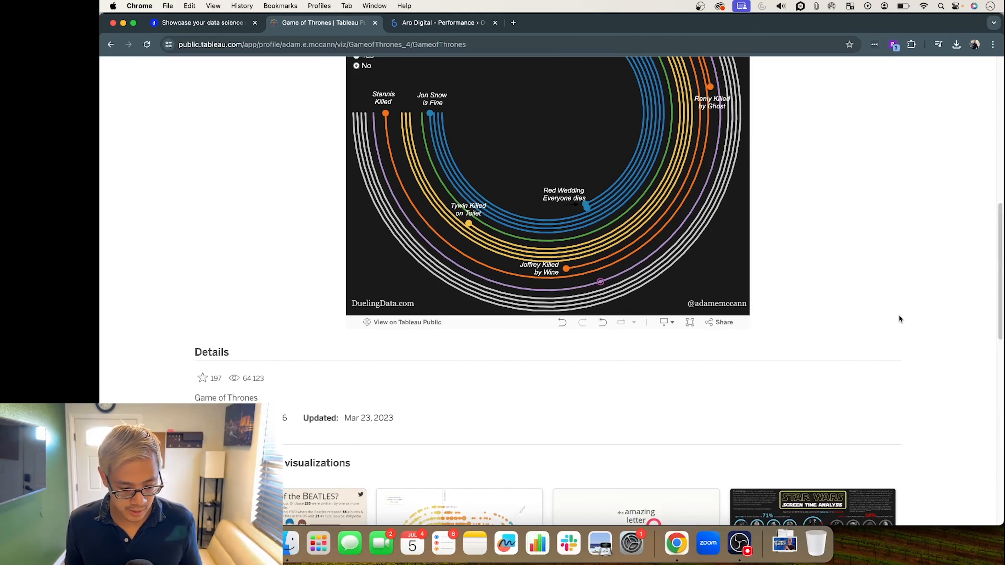
scroll(899, 317, up, 5)
scroll(898, 317, up, 3)
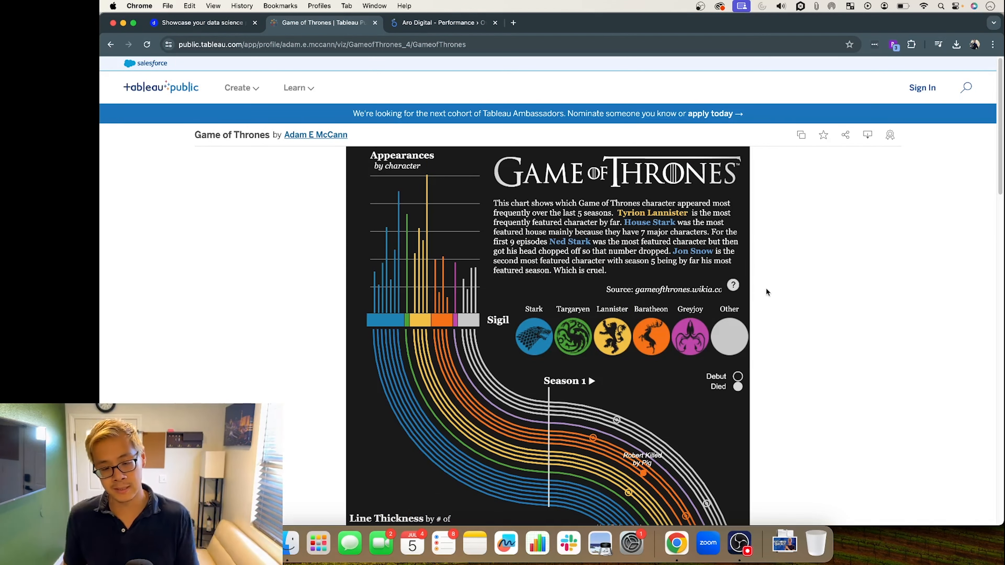
scroll(765, 287, down, 3)
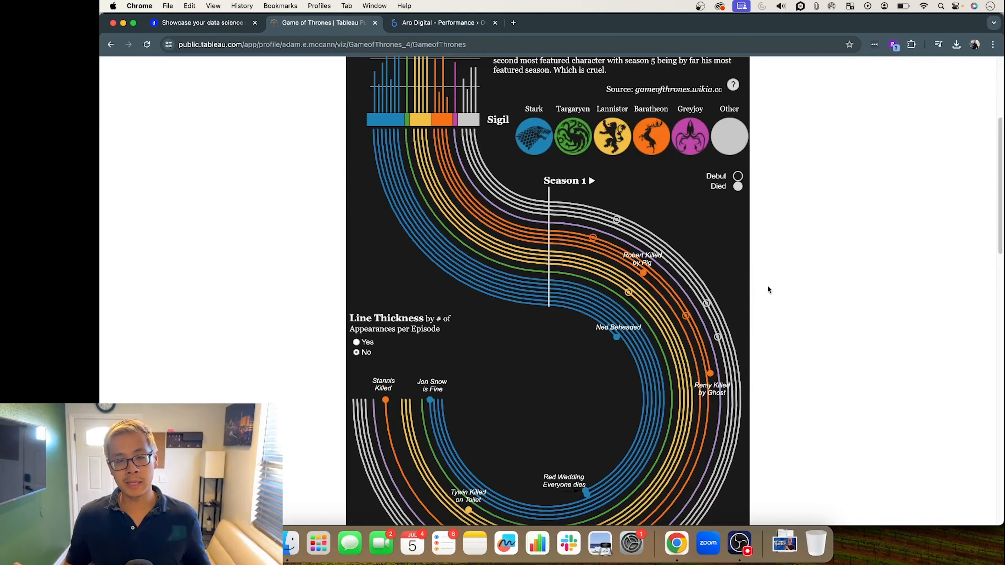
Step: Copy the Game of Thrones visualization's web address and start adding the first project in the portfolio builder
click(349, 44)
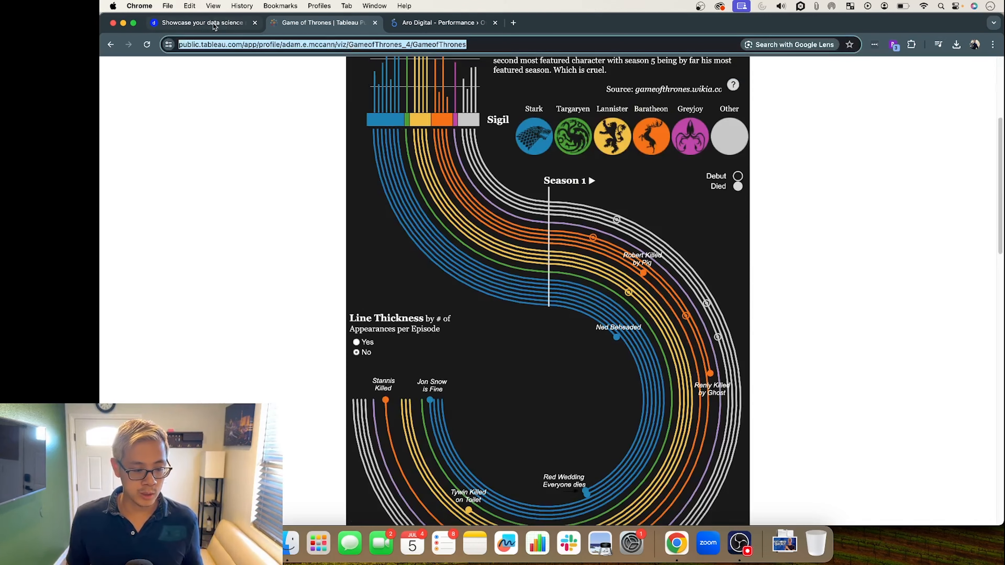
click(202, 23)
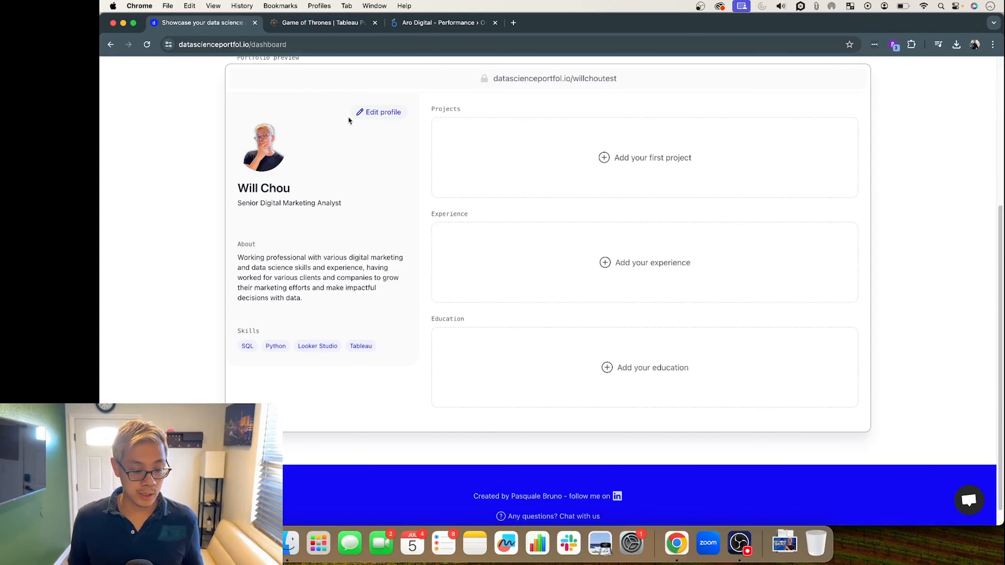
click(634, 162)
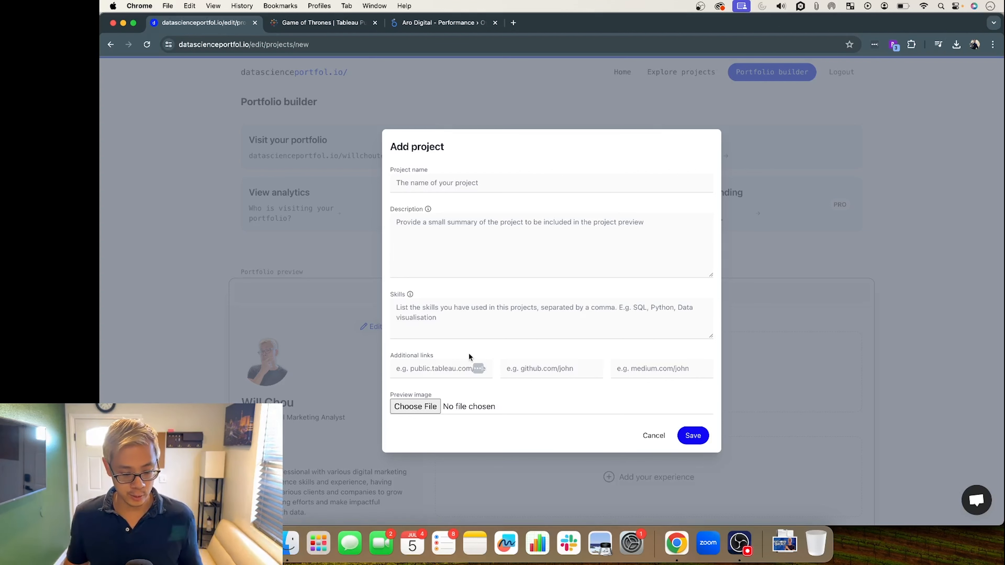
Step: Fill the project's first additional link with the copied Tableau Public address of the Game of Thrones visualization
click(435, 374)
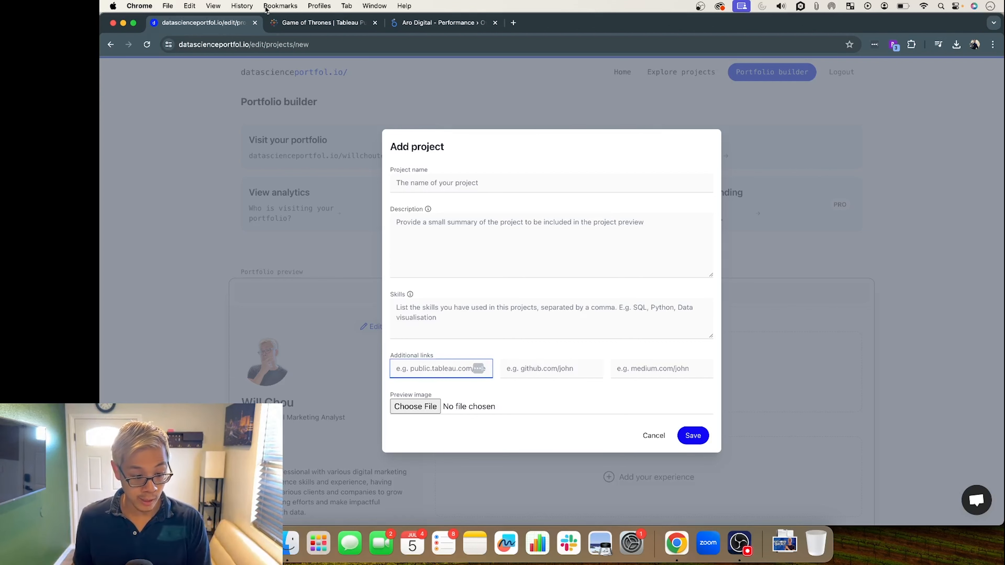
click(301, 23)
click(218, 24)
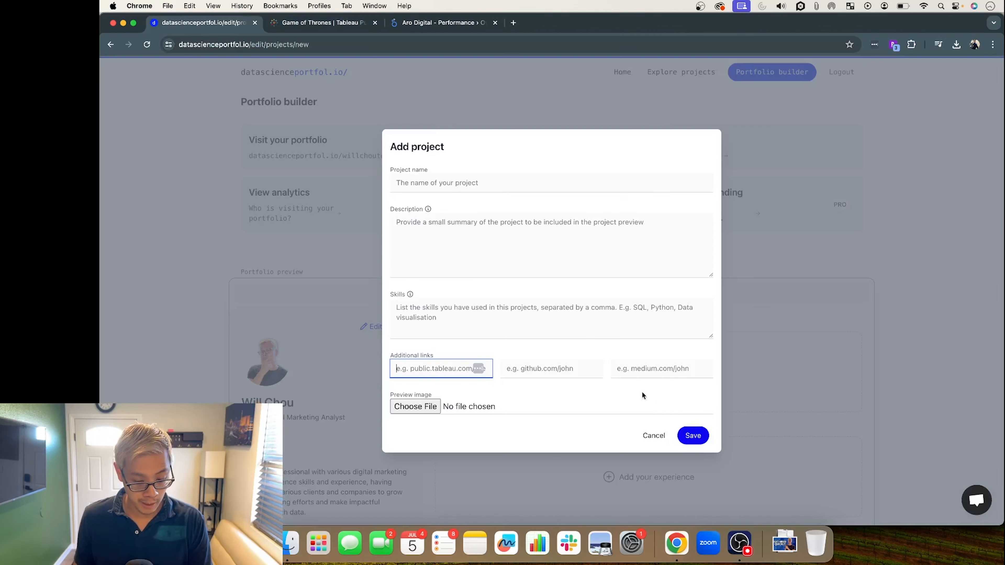
key(super+v)
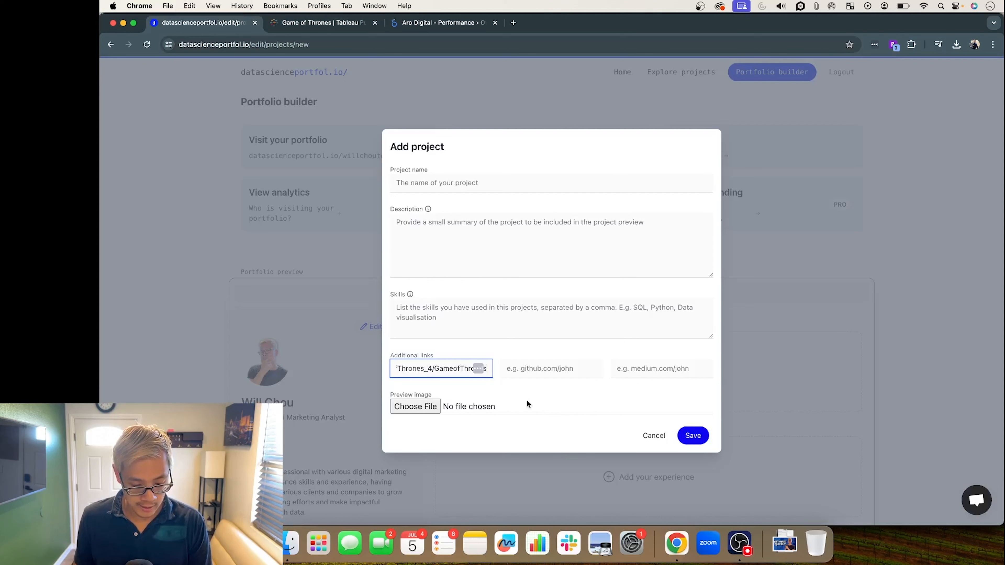
key(super+z)
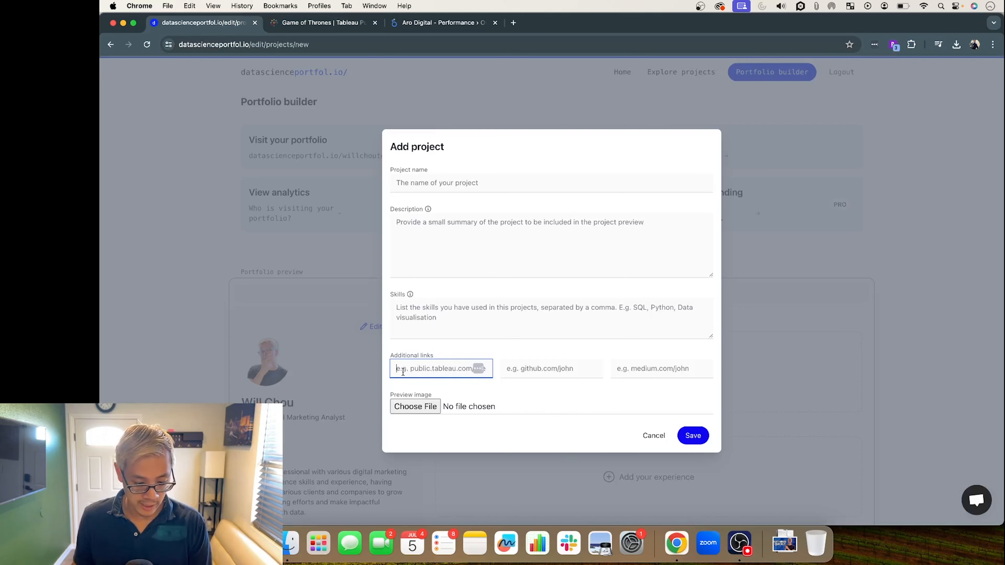
key(super+v)
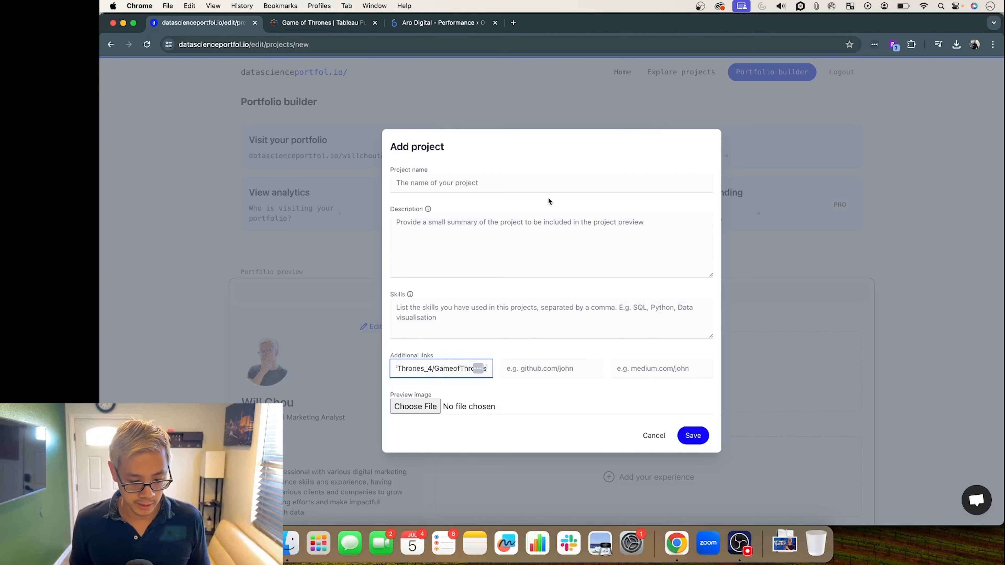
Step: Name the project "Digital Marketing Performance Dashboard For Aro Digital Team"
click(547, 182)
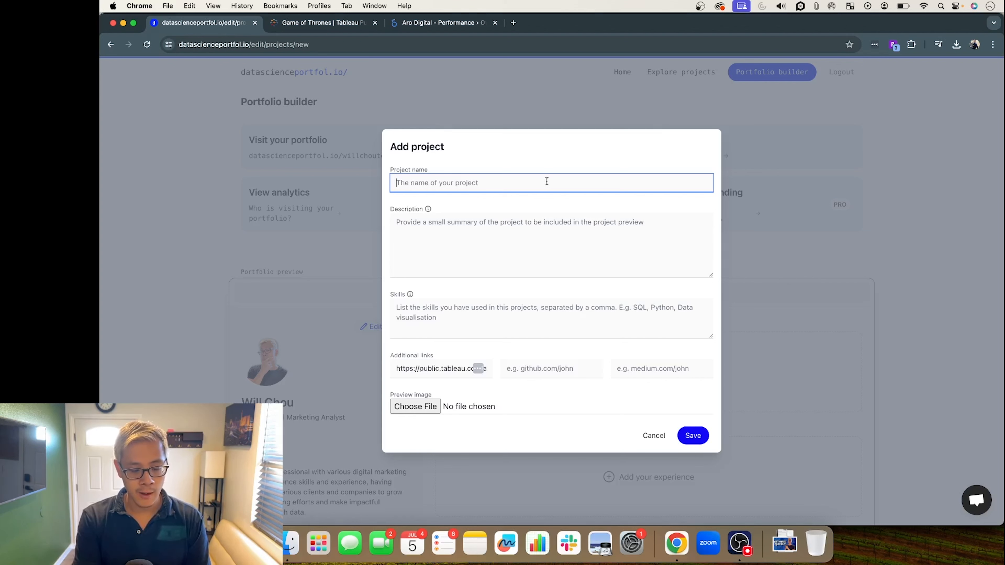
text(Digital Mark)
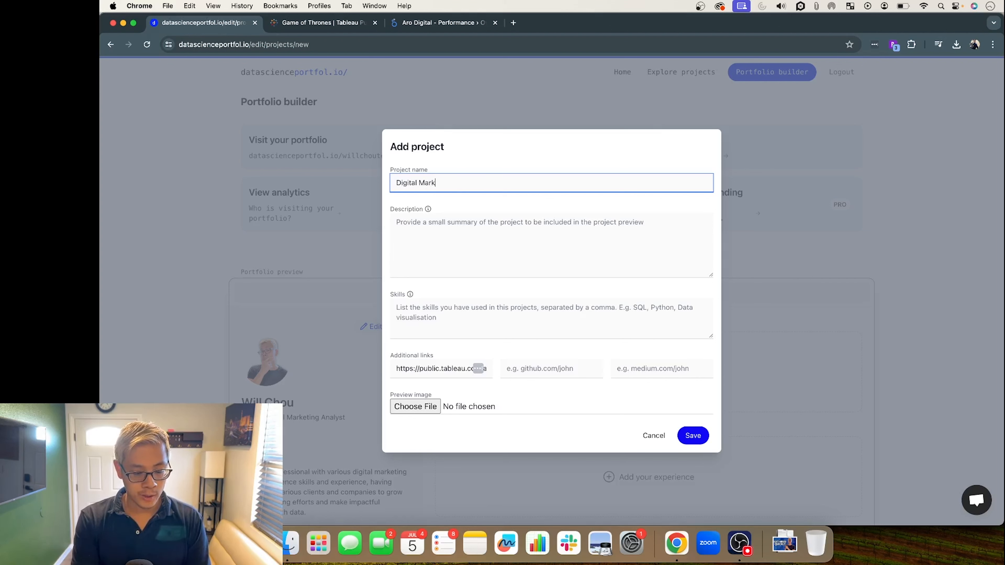
text(eting Analyt)
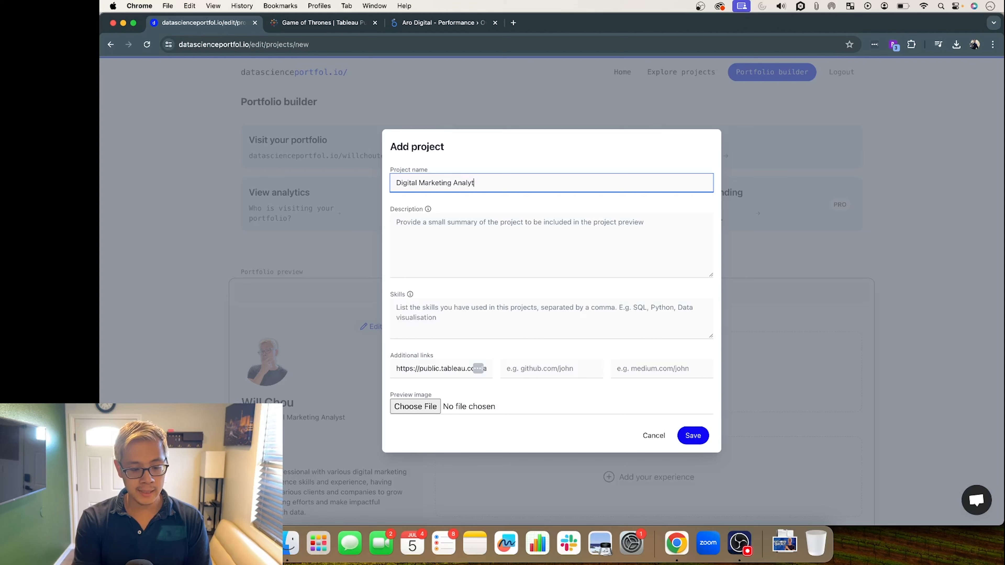
key(BackSpace)
key(BackSpace)
key(BackSpace)
key(BackSpace)
key(BackSpace)
key(BackSpace)
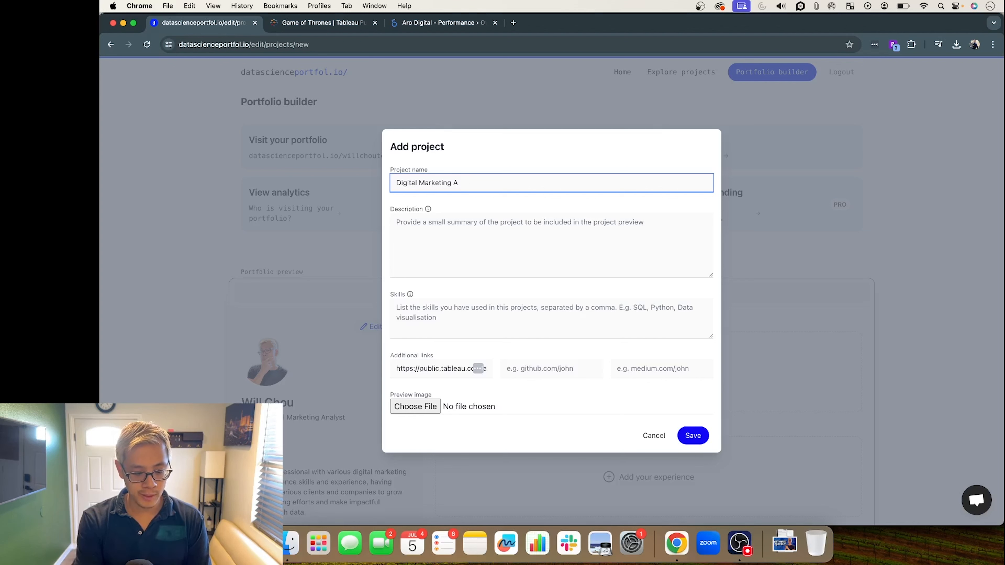
text(Performance)
text(Dashboa)
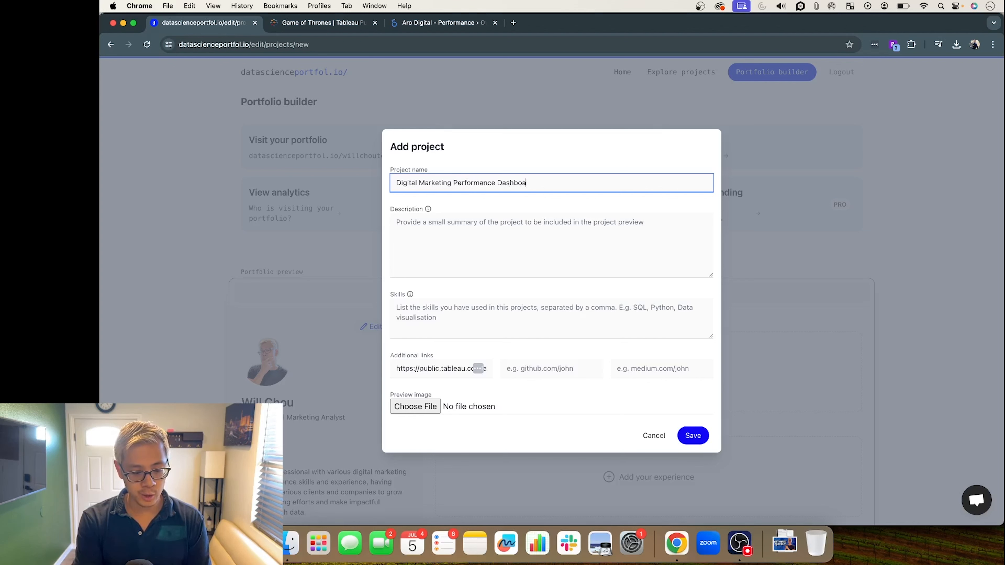
text(rd For )
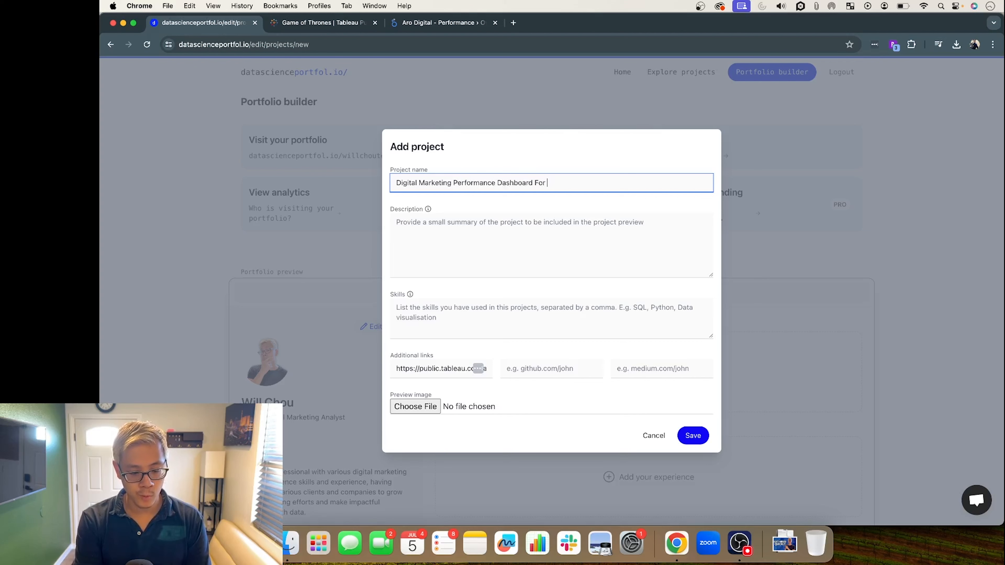
text(Aro Digit)
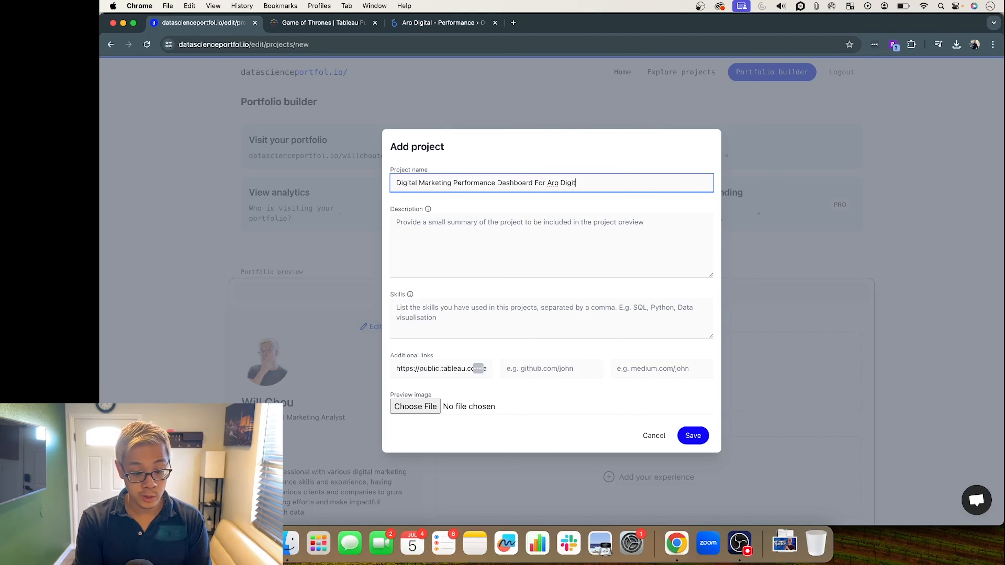
text(al Team)
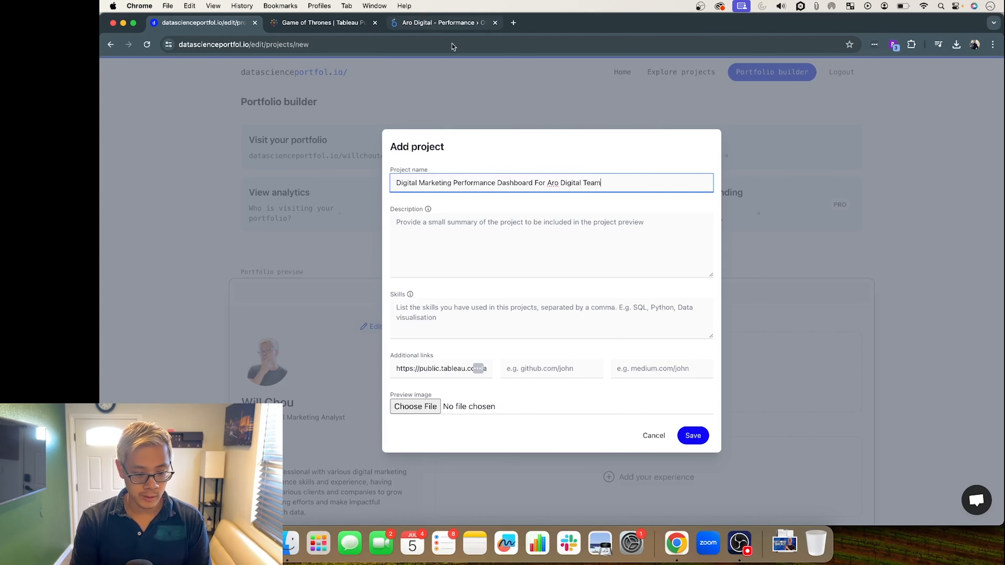
Step: Replace the project's first additional link with the address of the open Aro Digital - Performance report in Looker Studio
click(450, 25)
click(438, 41)
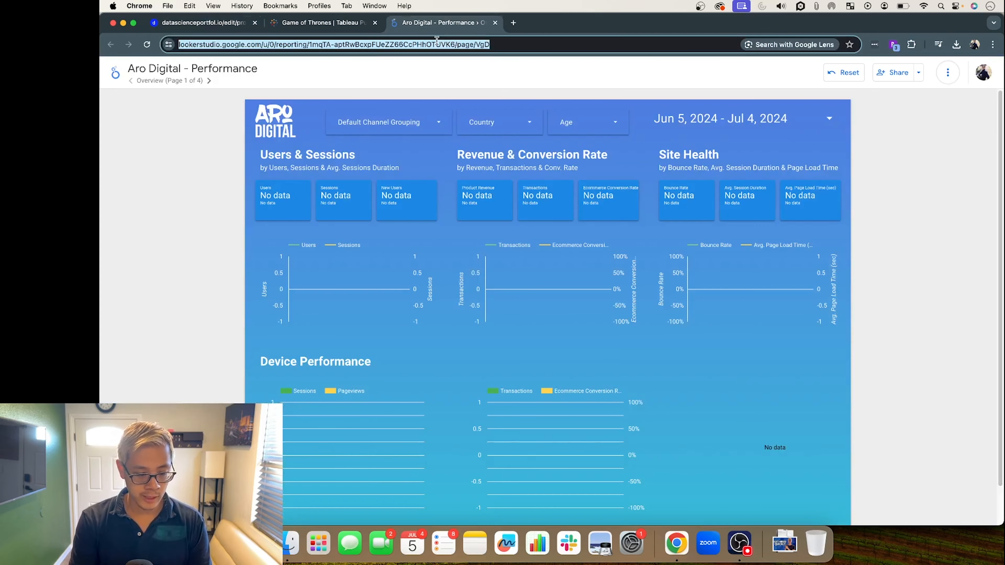
click(233, 27)
click(420, 370)
key(super+v)
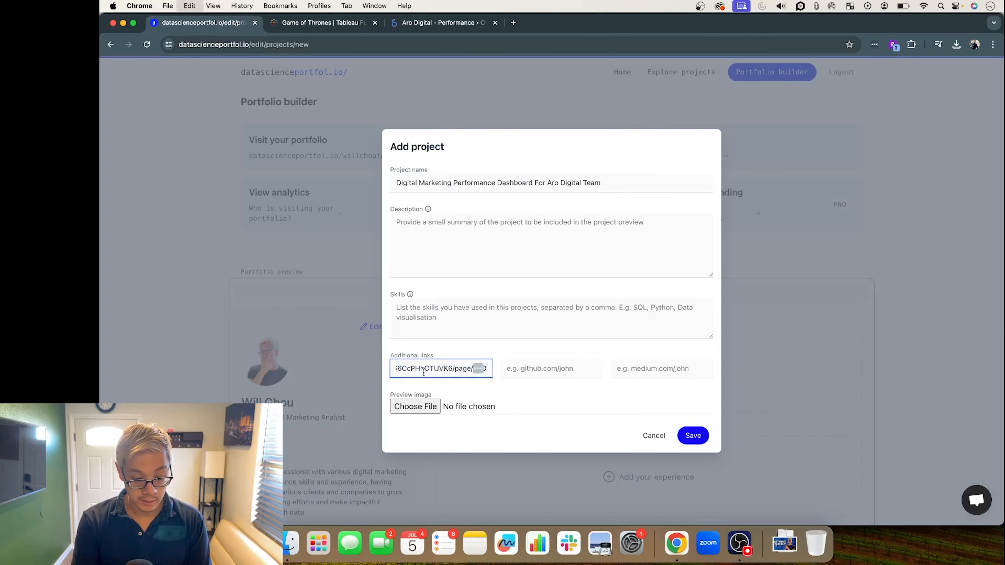
Step: List the project's skills as "SQL, Google Cloud, BigQuery, Google Analytics 4, Google Looker Studio,"
click(522, 257)
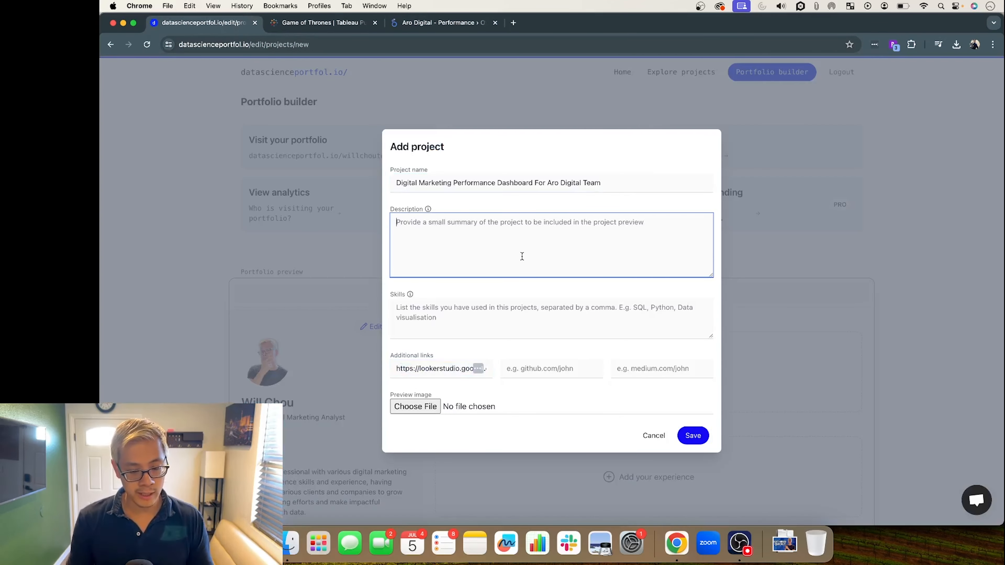
click(516, 319)
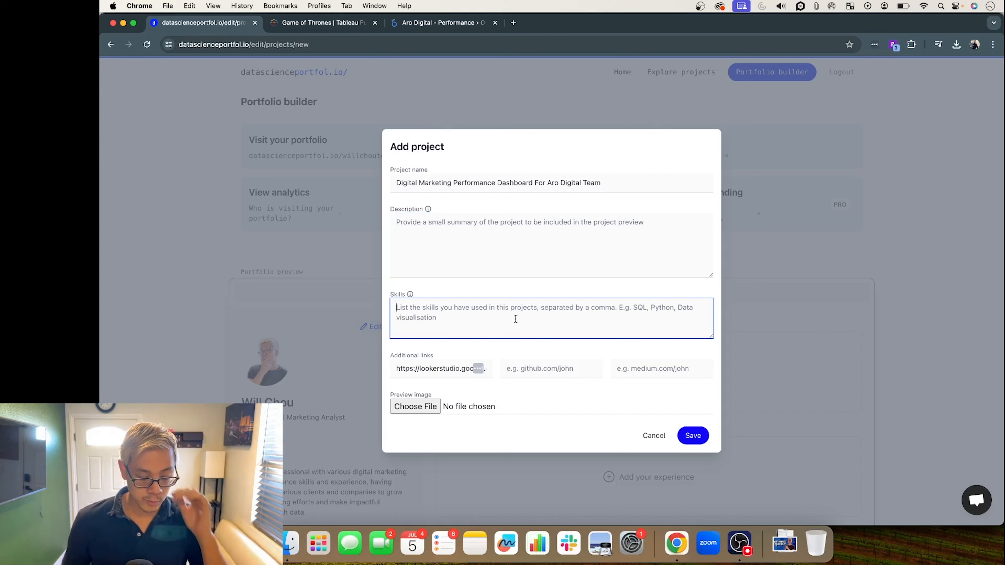
text(S)
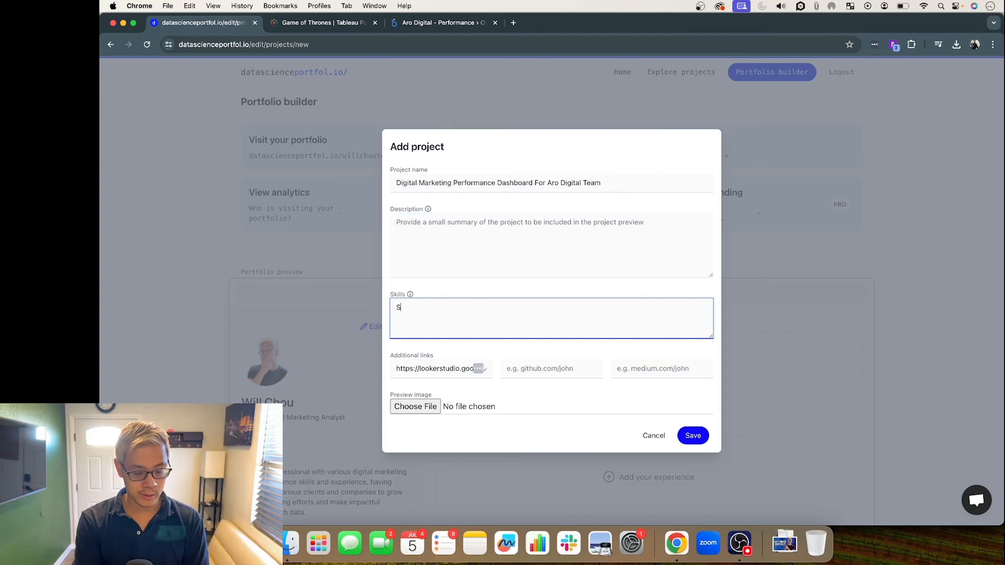
text(QL, Google Cloud, )
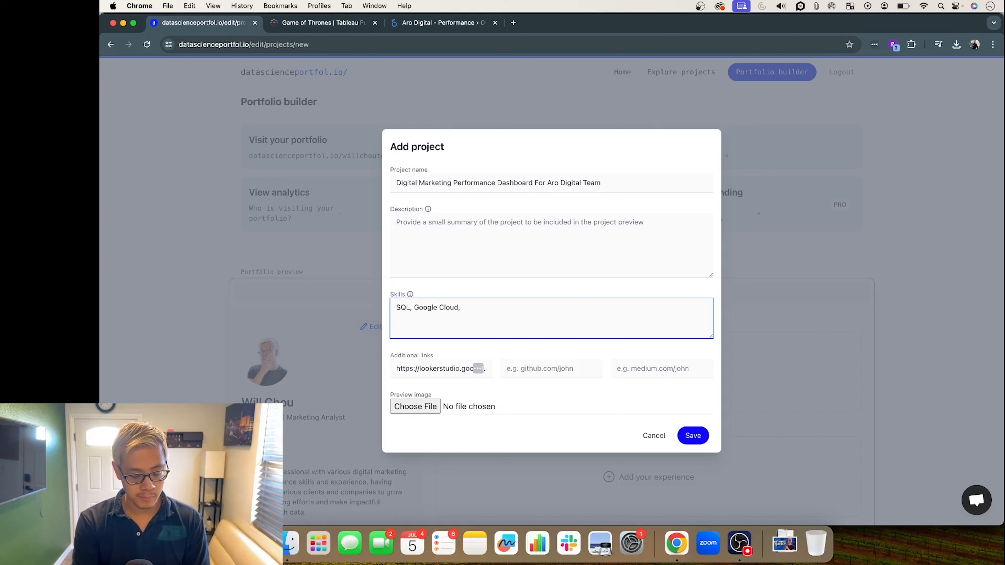
text(BigQuery, Goog)
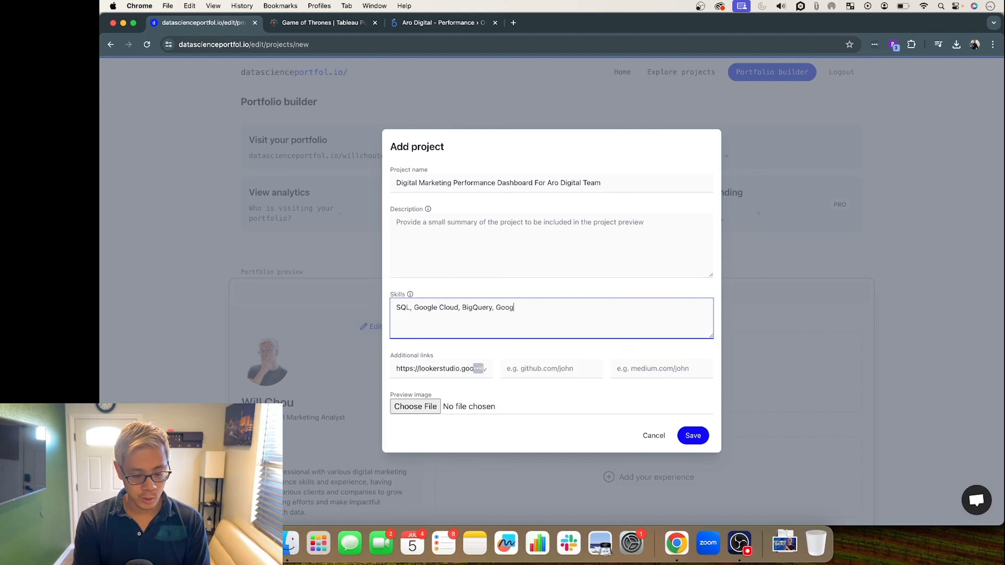
text(le Analytics 4)
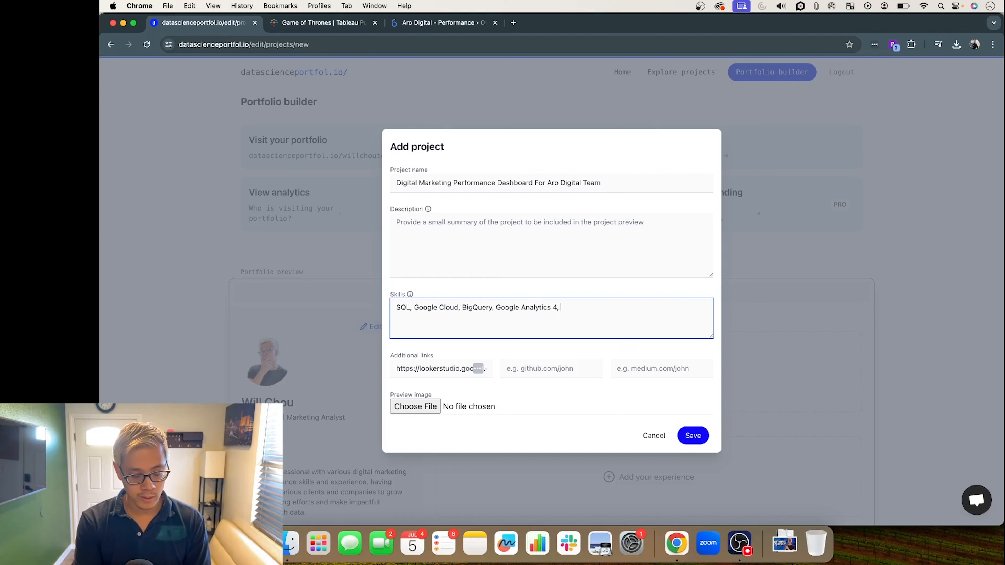
text(, Google )
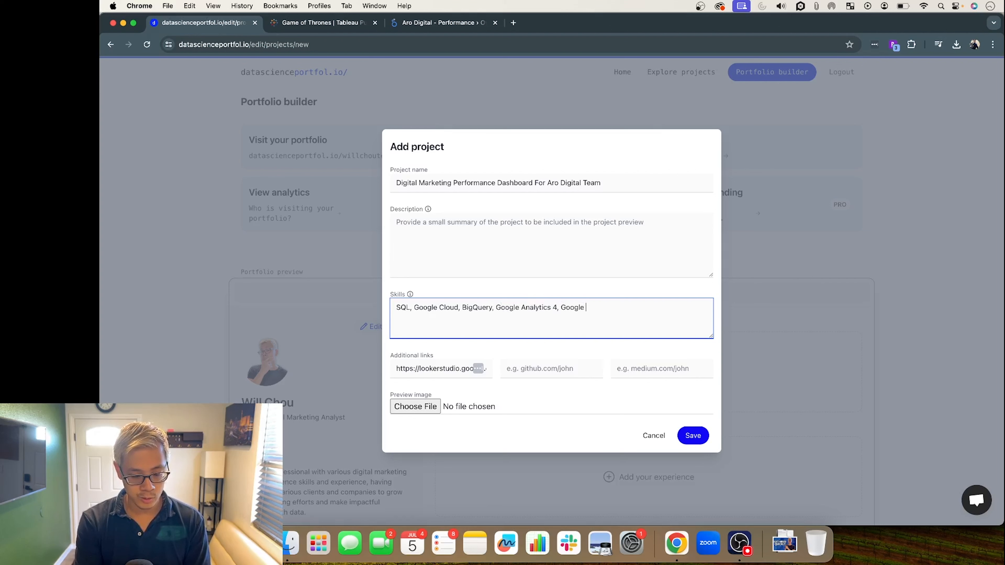
text(Looker Studio)
key(BackSpace)
key(BackSpace)
key(BackSpace)
key(BackSpace)
key(BackSpace)
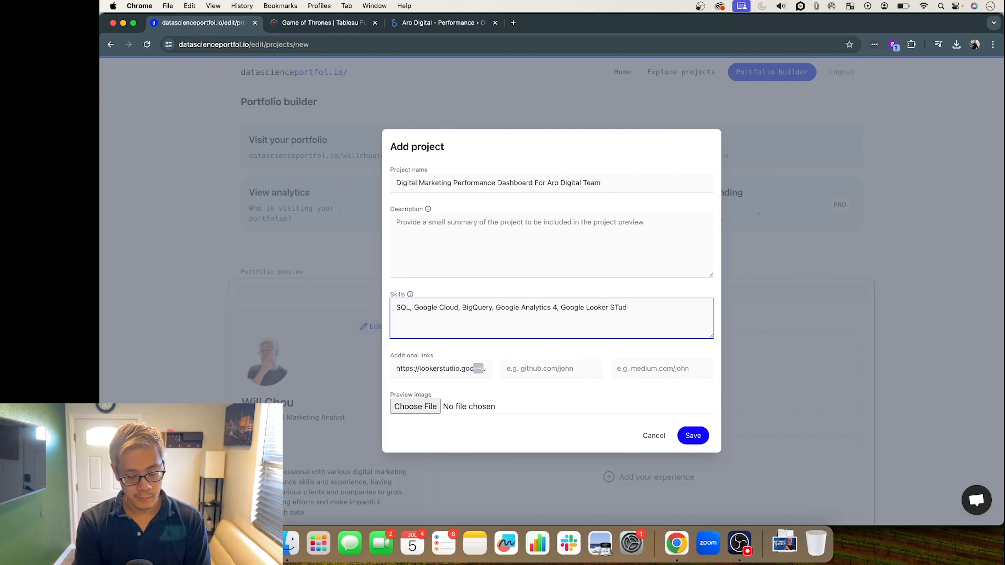
text(tudio)
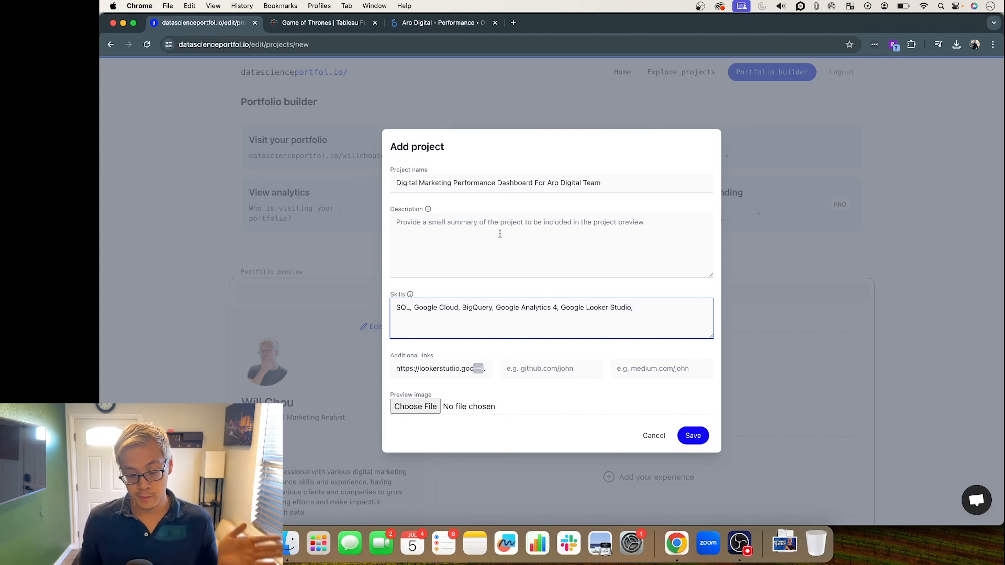
Step: Start the project description with "I built a dashboard that visualized key metrics that stakeholders cared about to"
text(,)
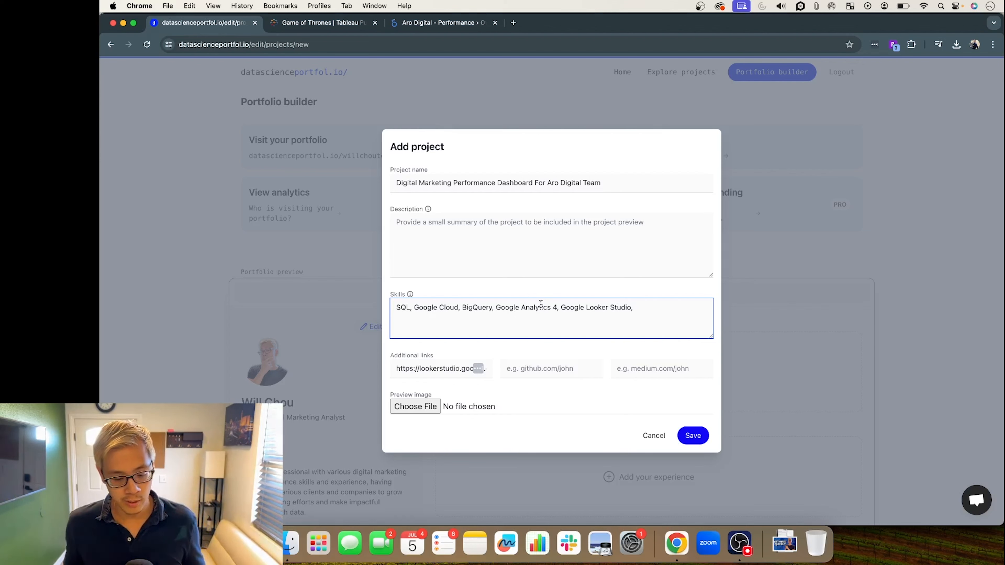
click(563, 255)
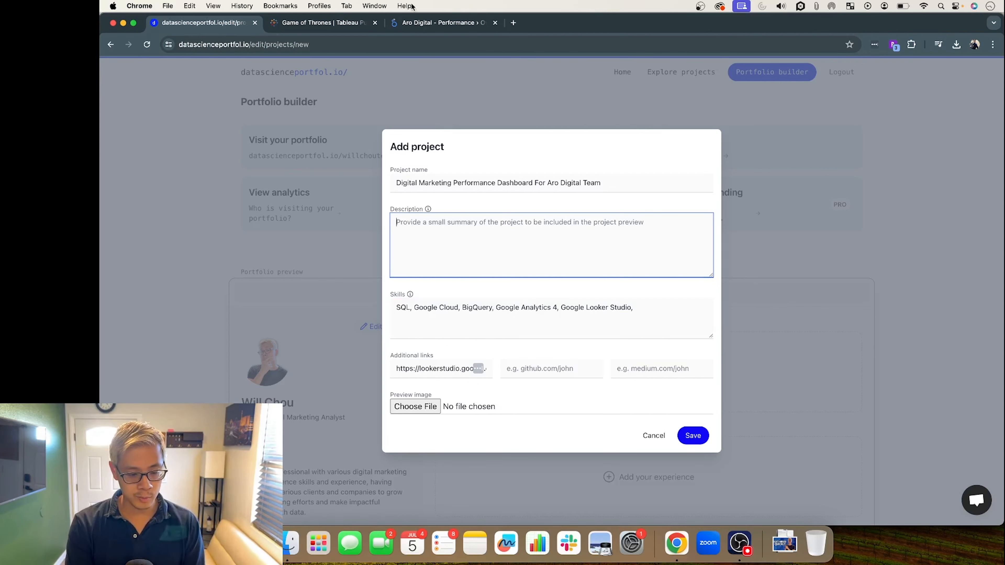
click(415, 24)
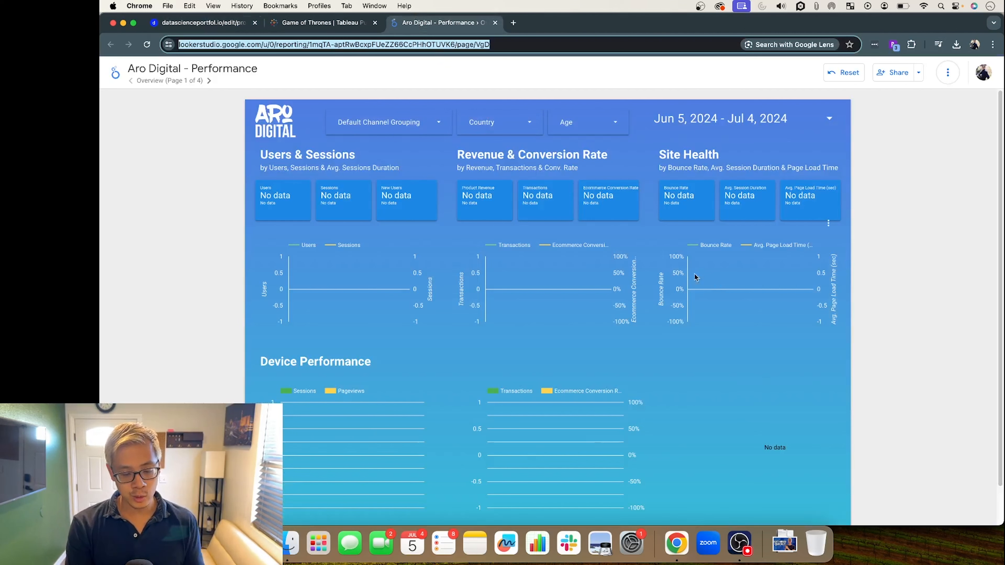
click(213, 27)
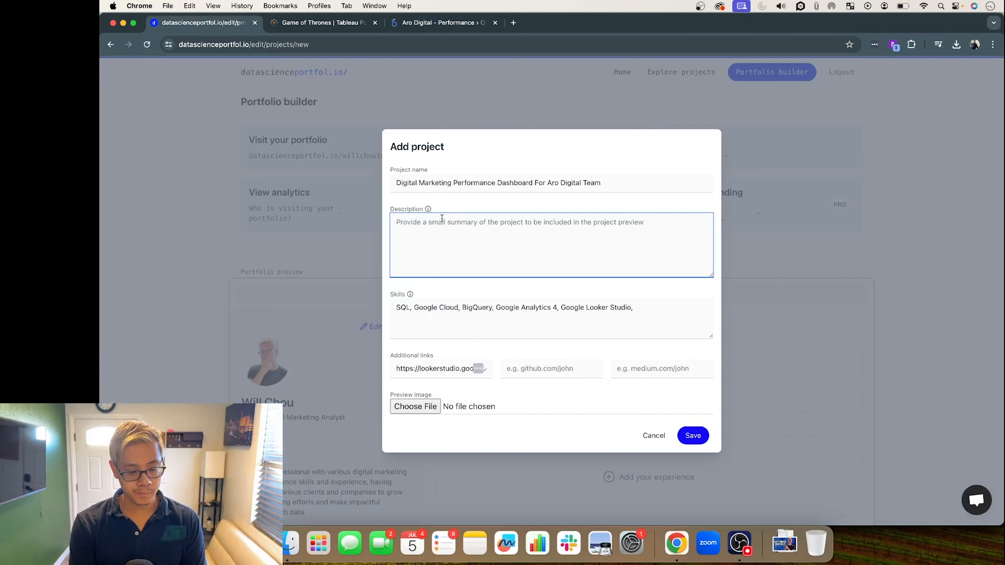
text(I built a das)
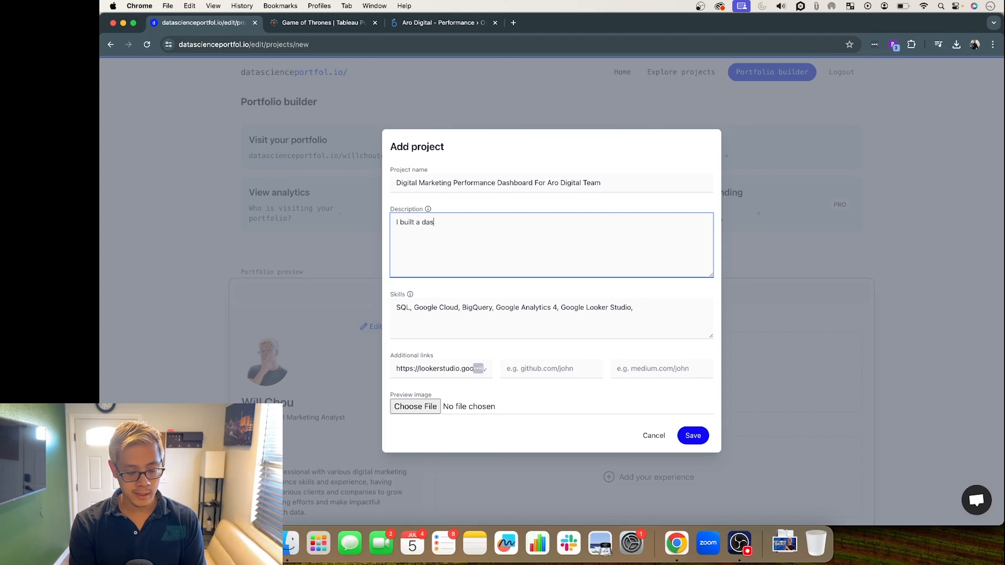
text(hboard that v)
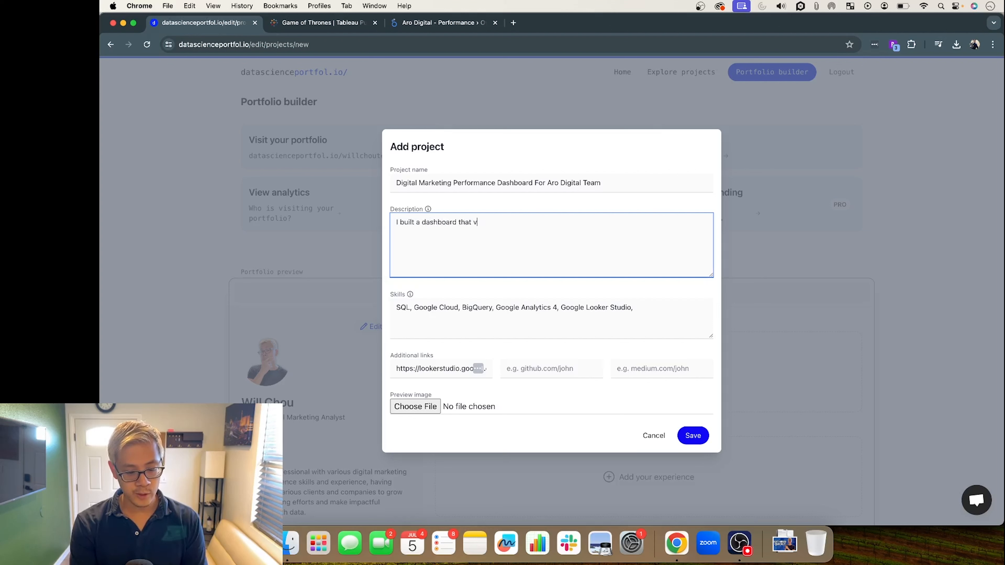
text(isualized key metrics )
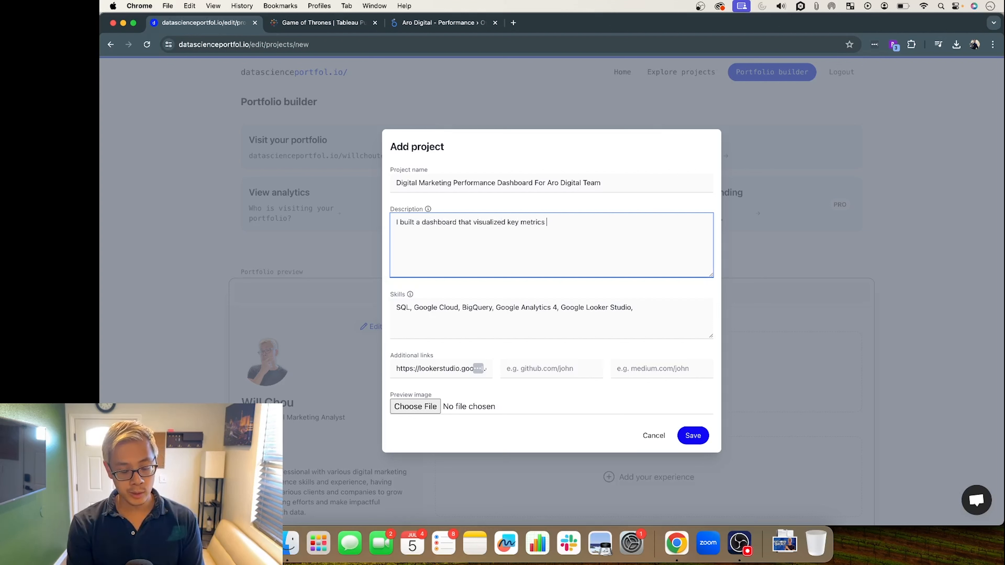
text(that stakeholders care)
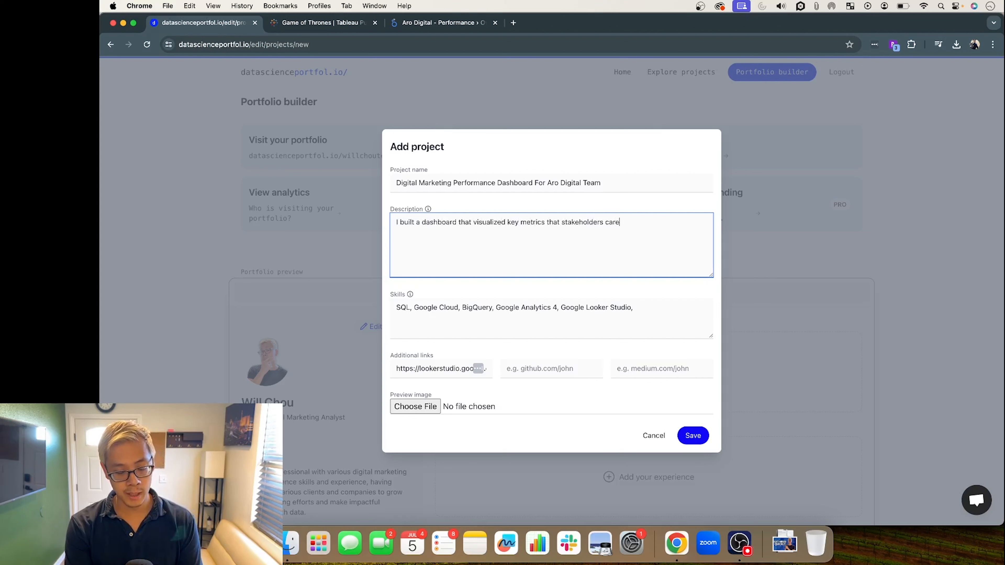
text(d about to )
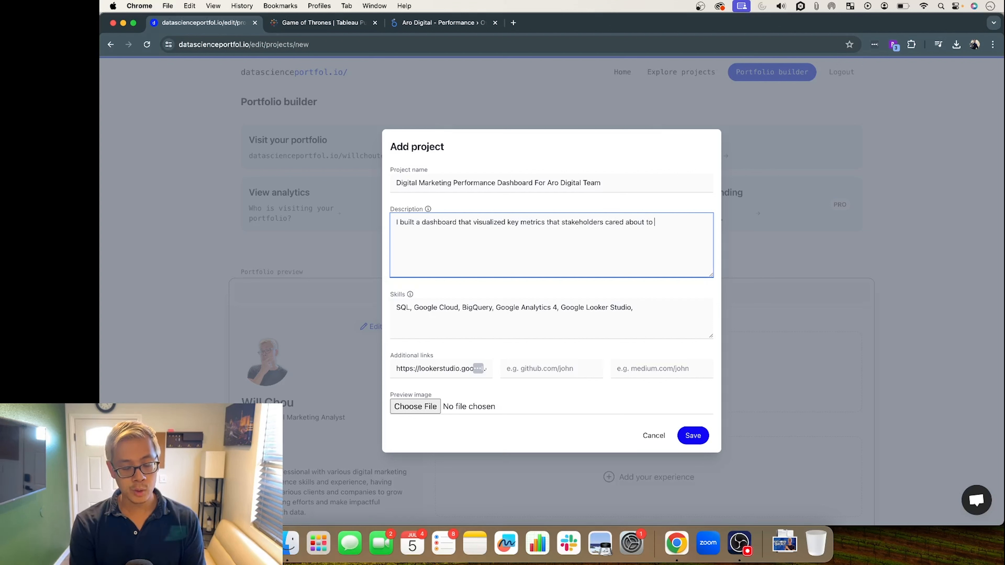
Step: Complete the description's first sentence with "improve the efficacy of decision making on hard decisions to where leadership should dedicate resources."
text(improve the efficac)
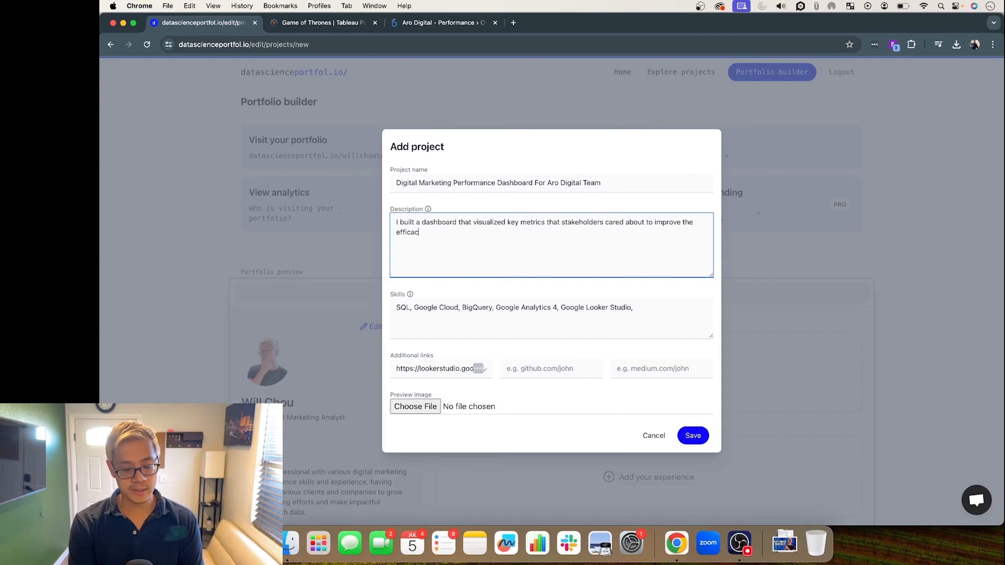
text(y of decision )
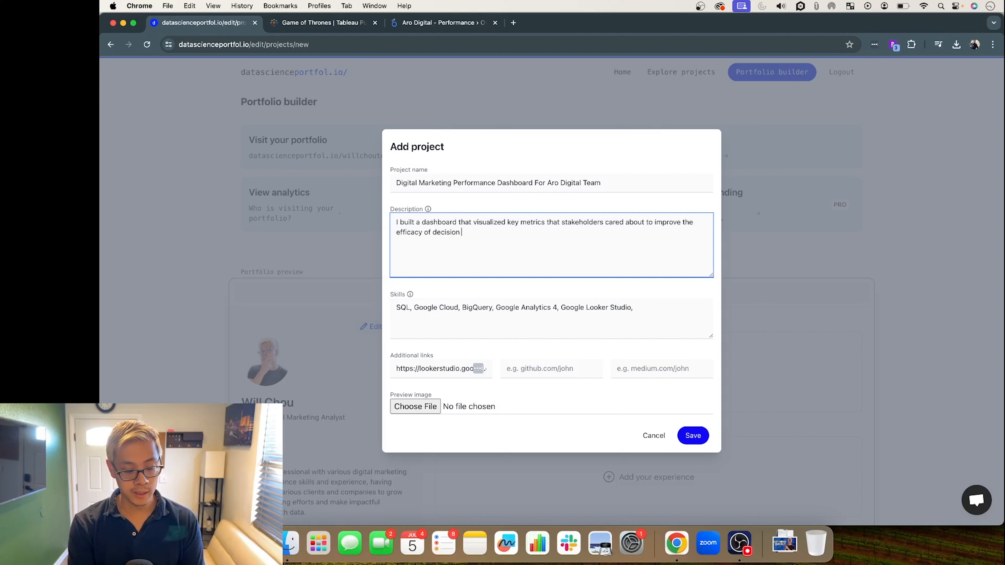
text(making on hard decisions to)
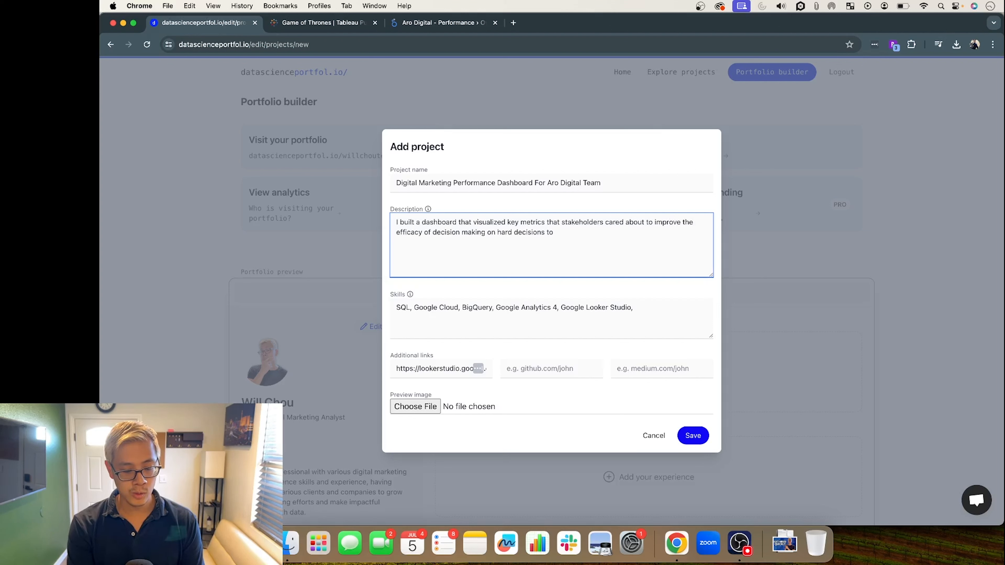
text( where leadership)
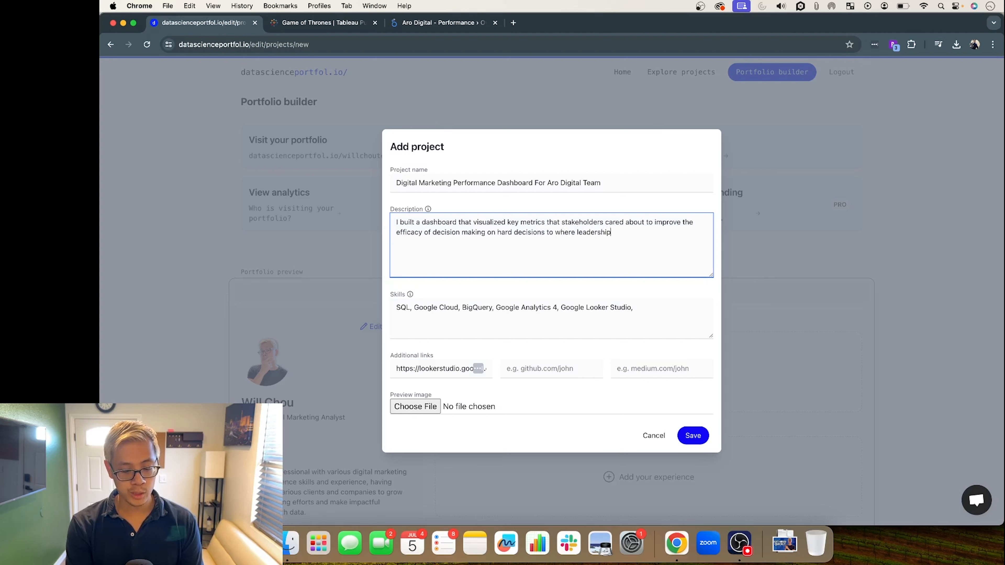
text( should dedicate reas)
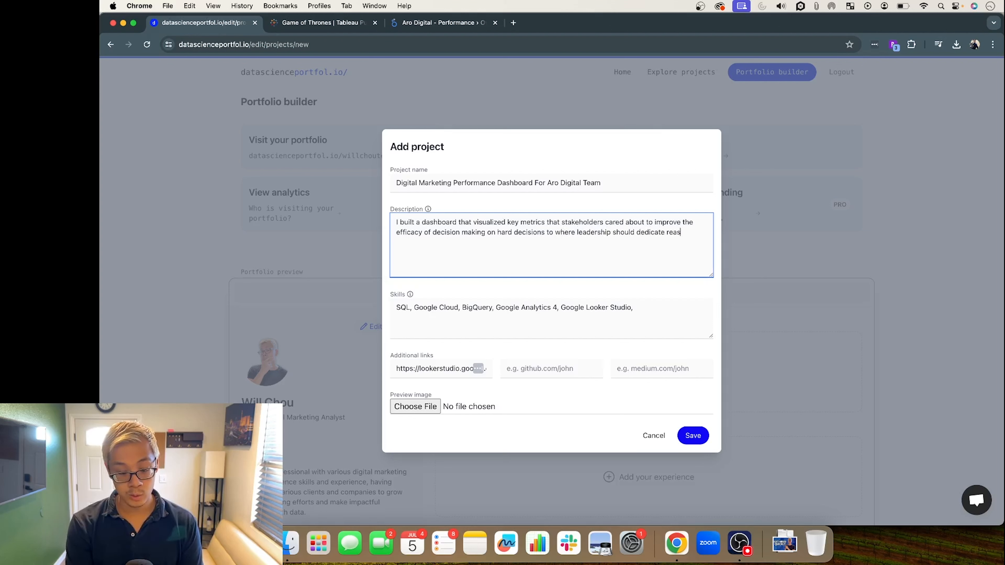
key(BackSpace)
key(BackSpace)
text(sources)
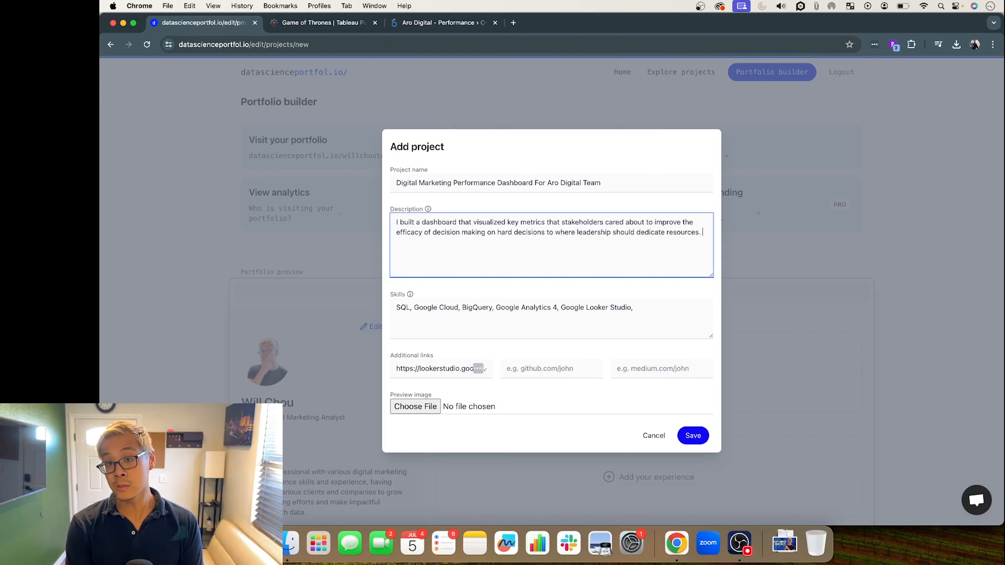
text(.)
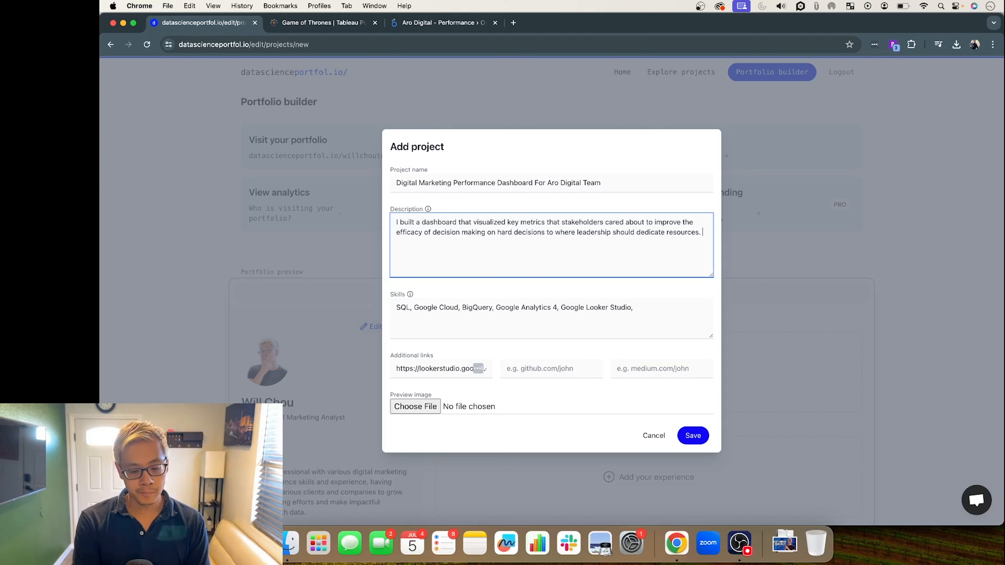
Step: Continue the description with "After using the numbers in the dashboard, I pointed out that the website was driving a lot more traffic through on"
text(After using th)
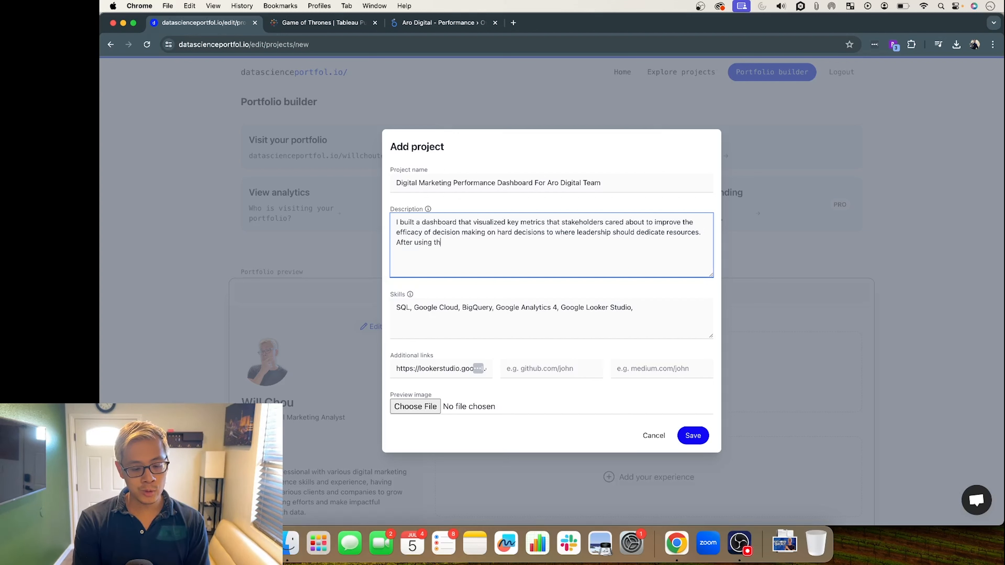
text(e numbers in )
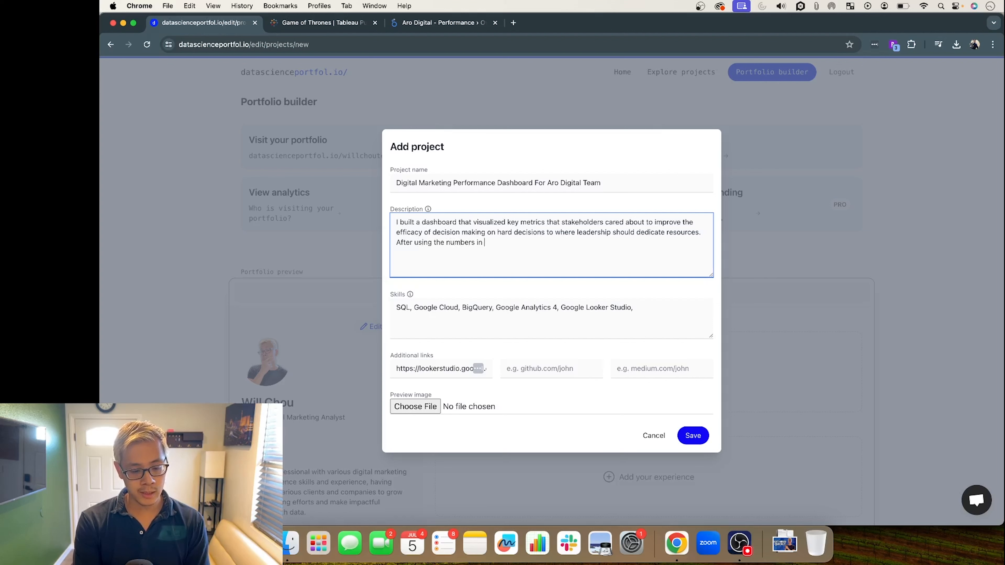
text(the dashboard, I)
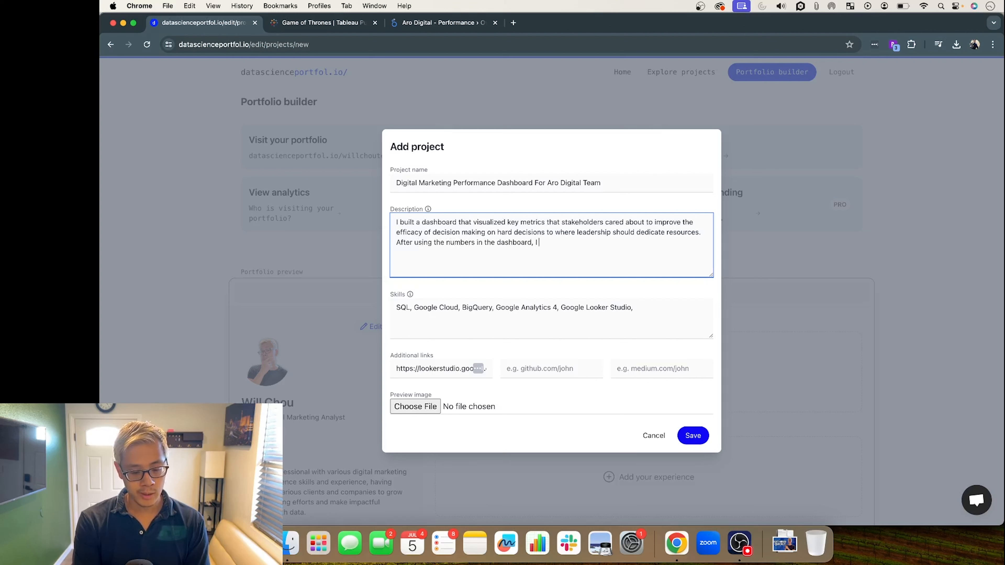
text( was)
key(BackSpace)
key(BackSpace)
key(BackSpace)
key(BackSpace)
key(BackSpace)
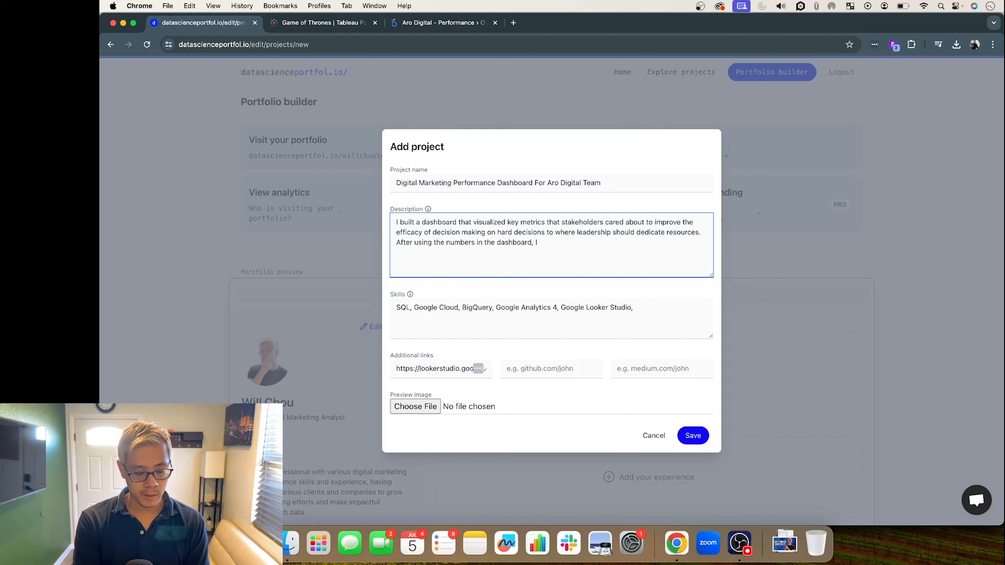
text(pointed out )
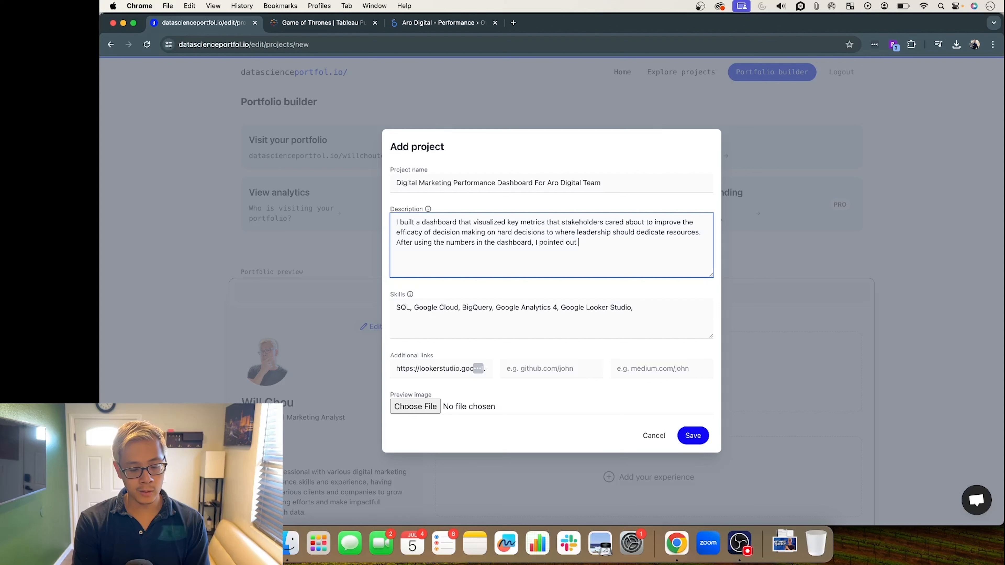
text(that the )
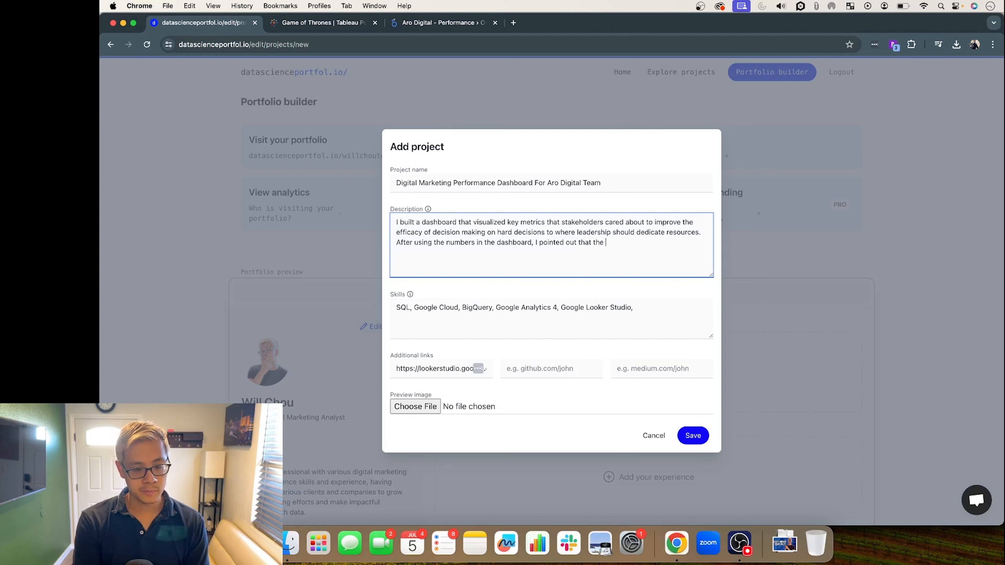
text(websit)
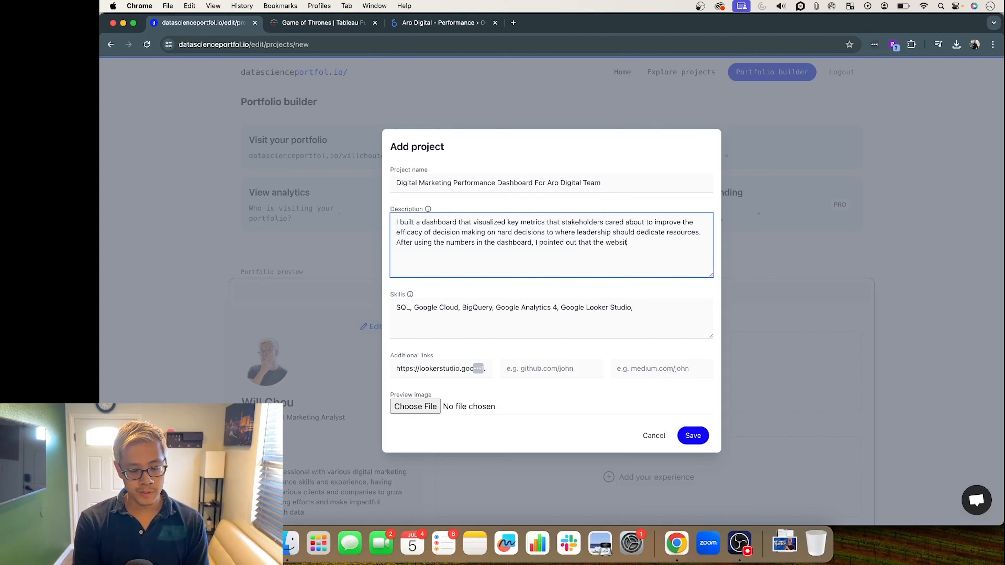
text(e was driving a lot mo)
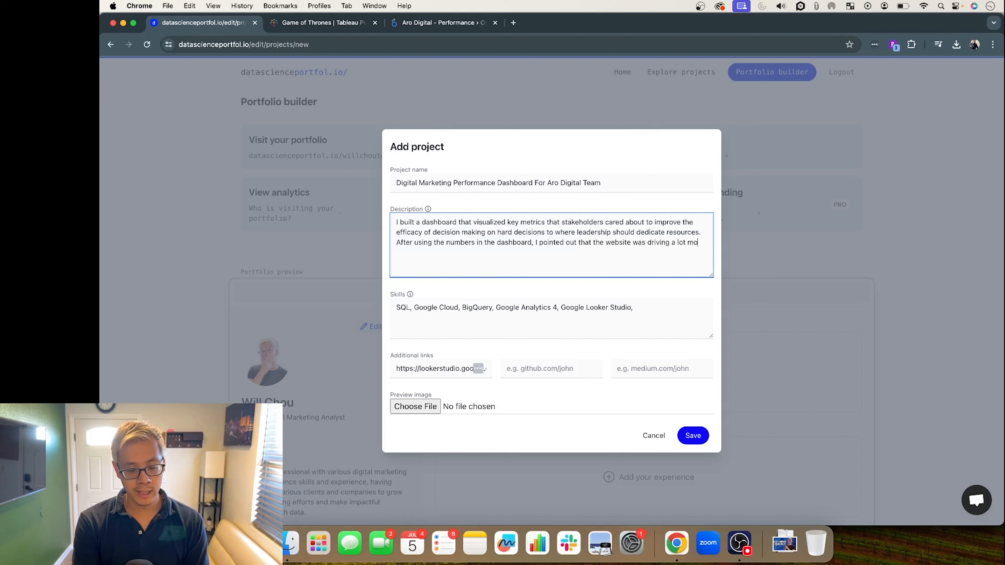
text(re traffic throughrugh one)
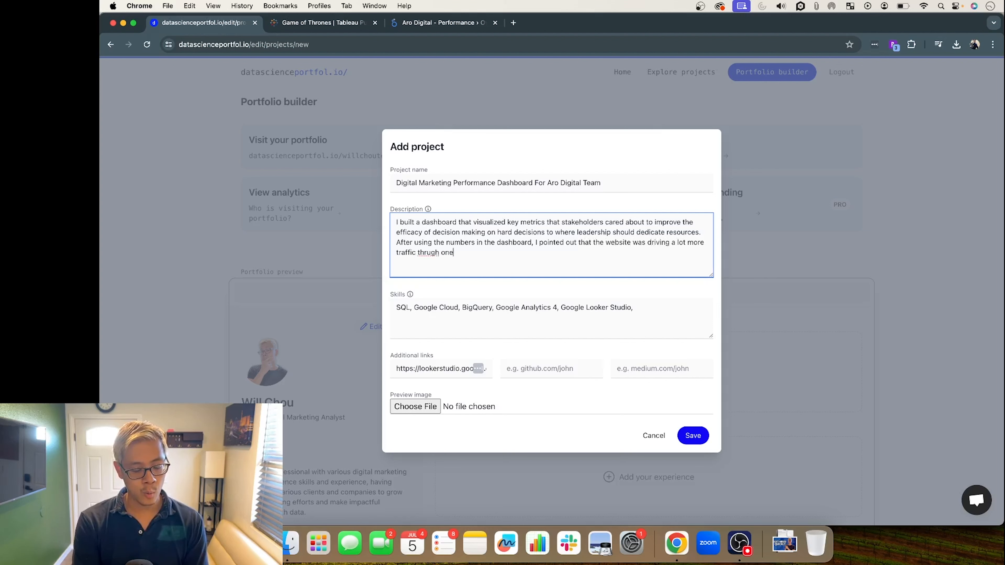
key(BackSpace)
key(BackSpace)
key(BackSpace)
key(BackSpace)
text(rough on)
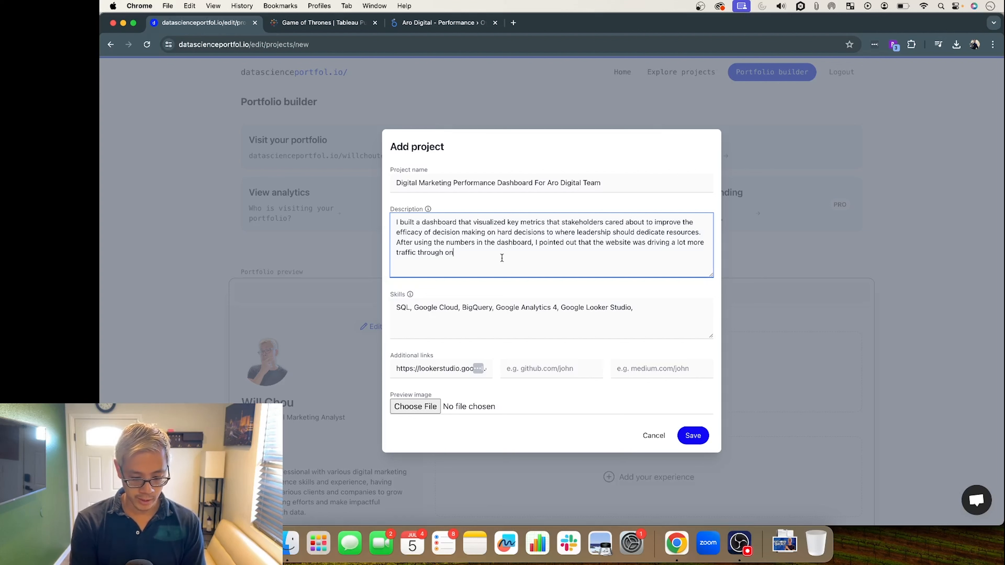
Step: Replace the description's unfinished second sentence with "Increased revenue to the site by 14% and traffic to the site by 37% year over year"
drag(513, 250, 392, 240)
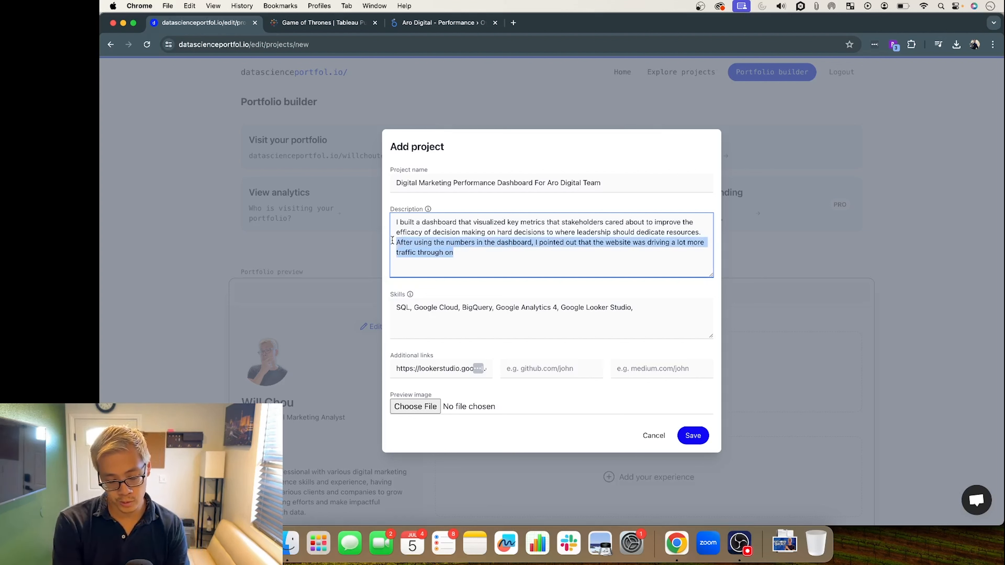
text(I)
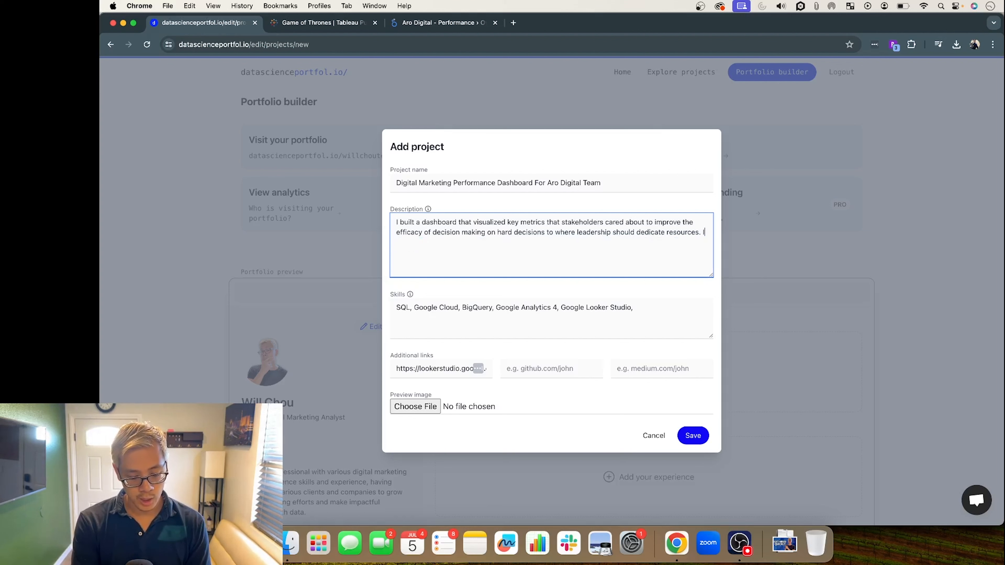
text(ncreased revenue)
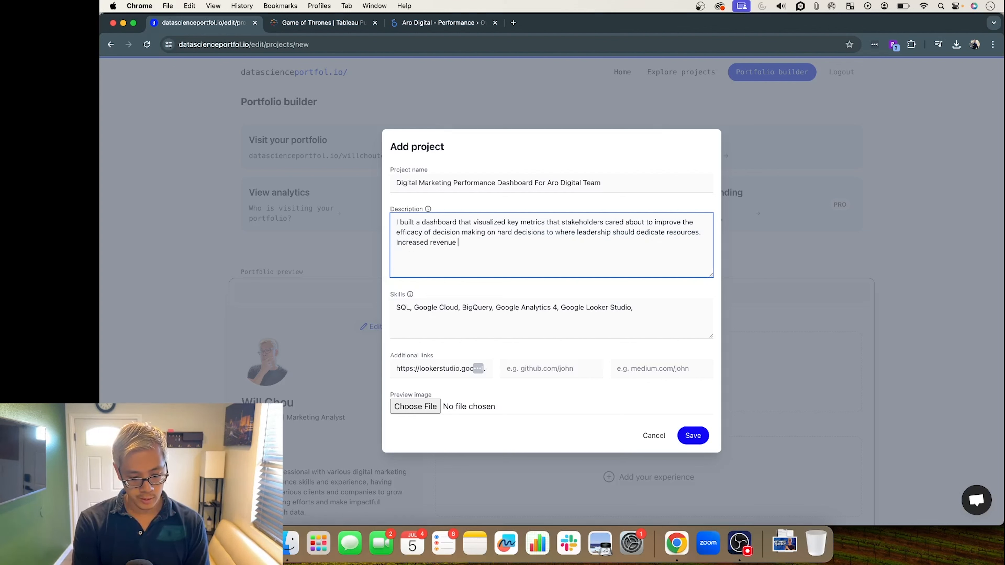
text( to the site by )
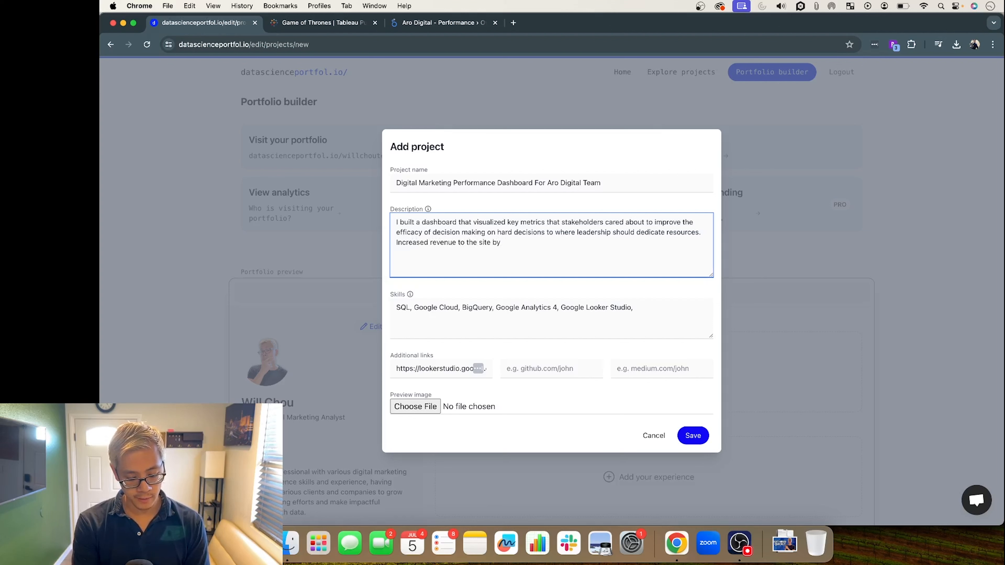
text(14% and t)
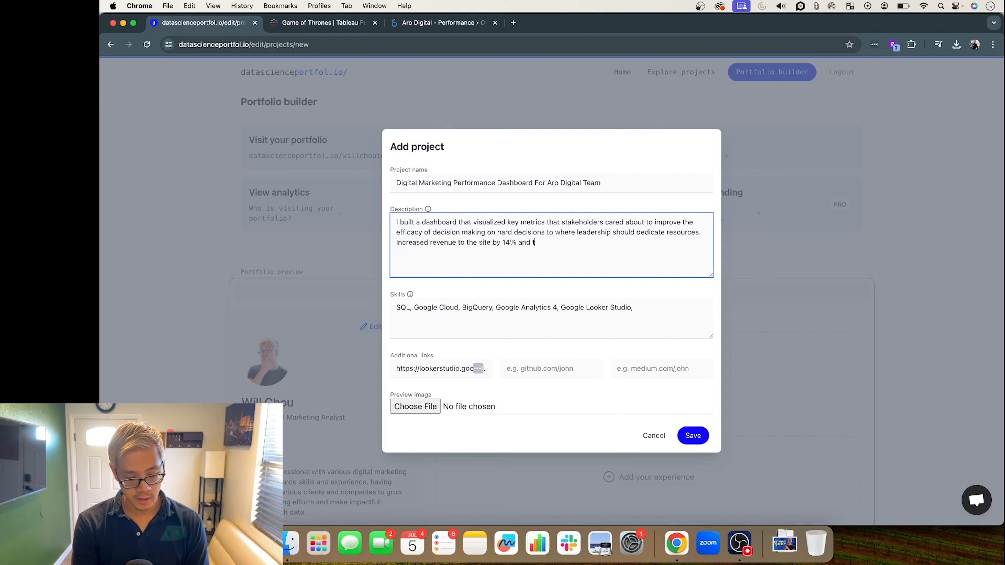
text(raffic to the site bt)
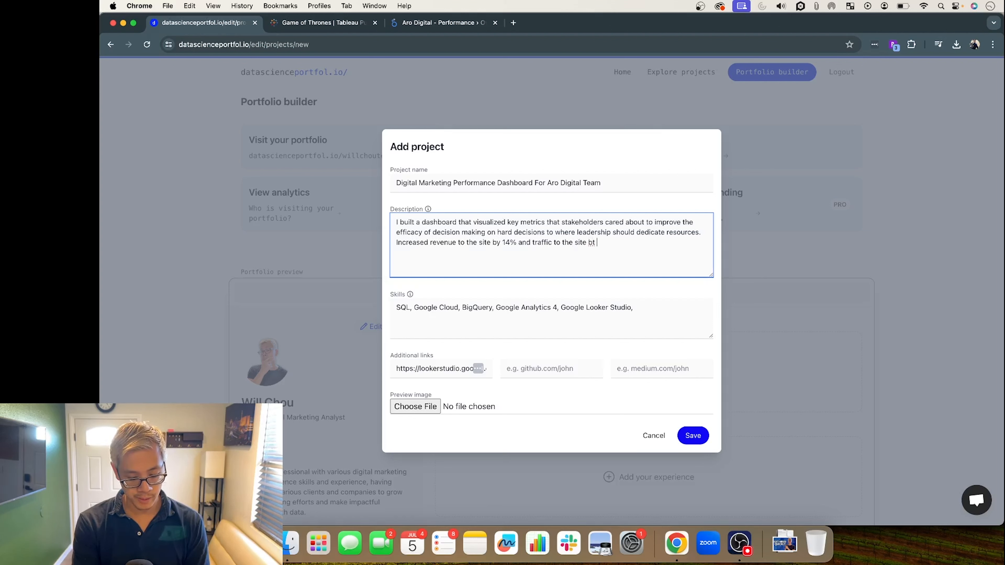
key(BackSpace)
text(y 37%)
key(BackSpace)
key(BackSpace)
key(BackSpace)
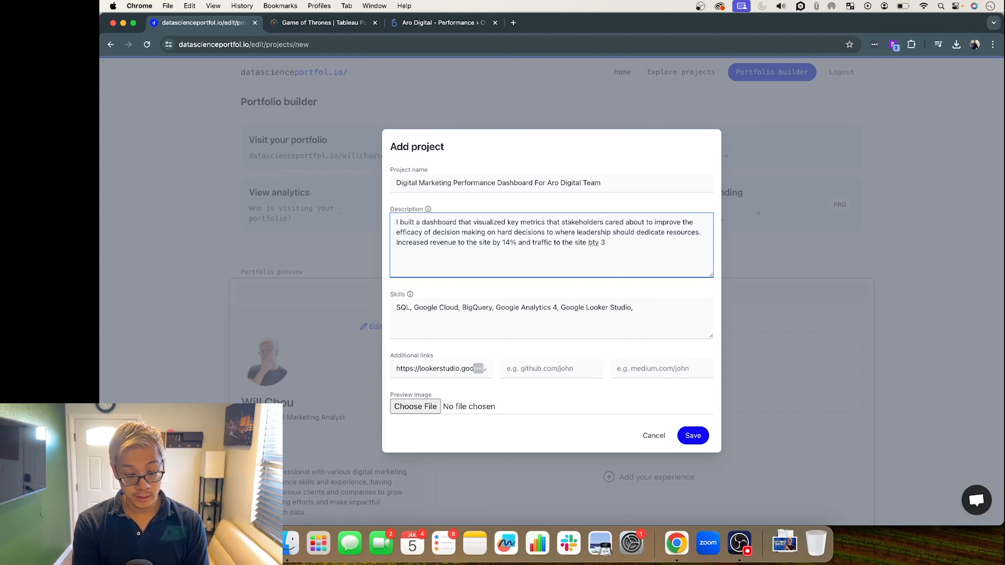
key(BackSpace)
key(BackSpace)
key(BackSpace)
key(BackSpace)
text(y 37% )
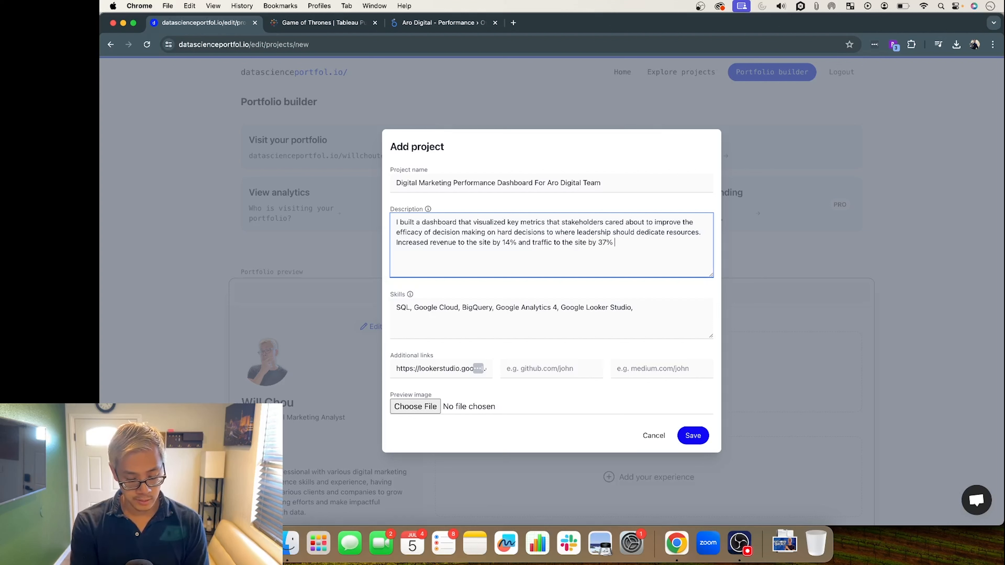
text(year over year )
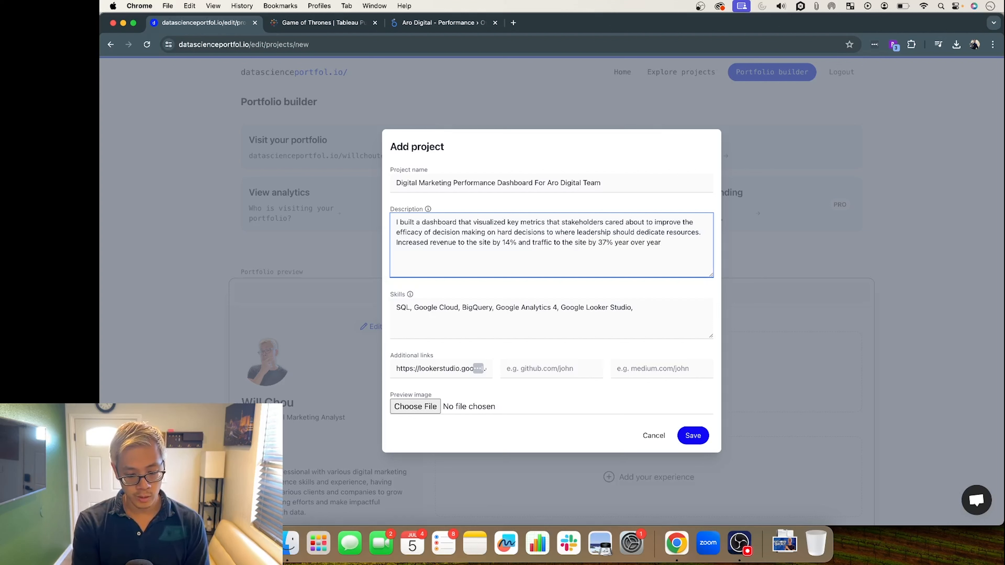
Step: Complete the project description's second sentence with "by pointing out insights."
text(by pointing out)
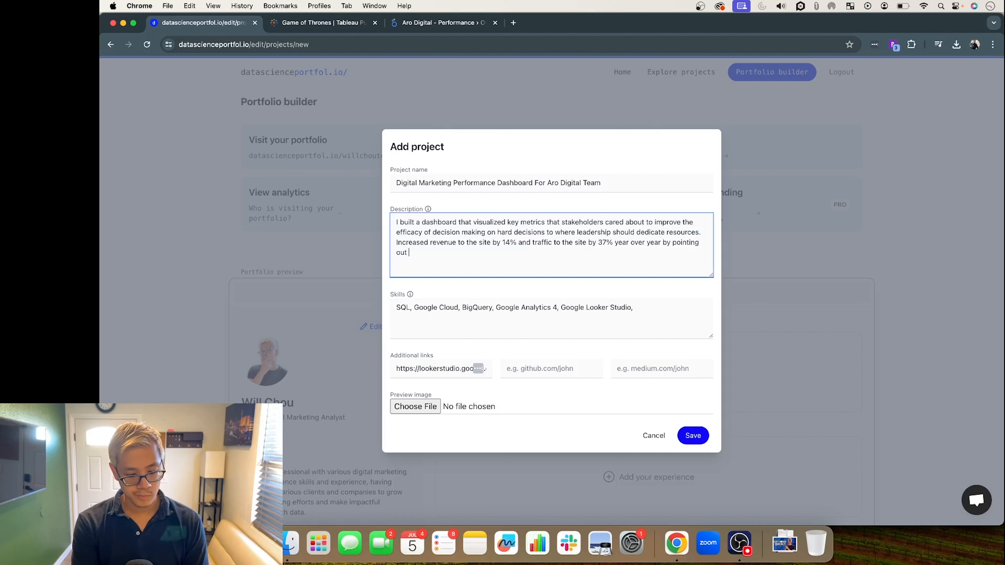
text(different marke)
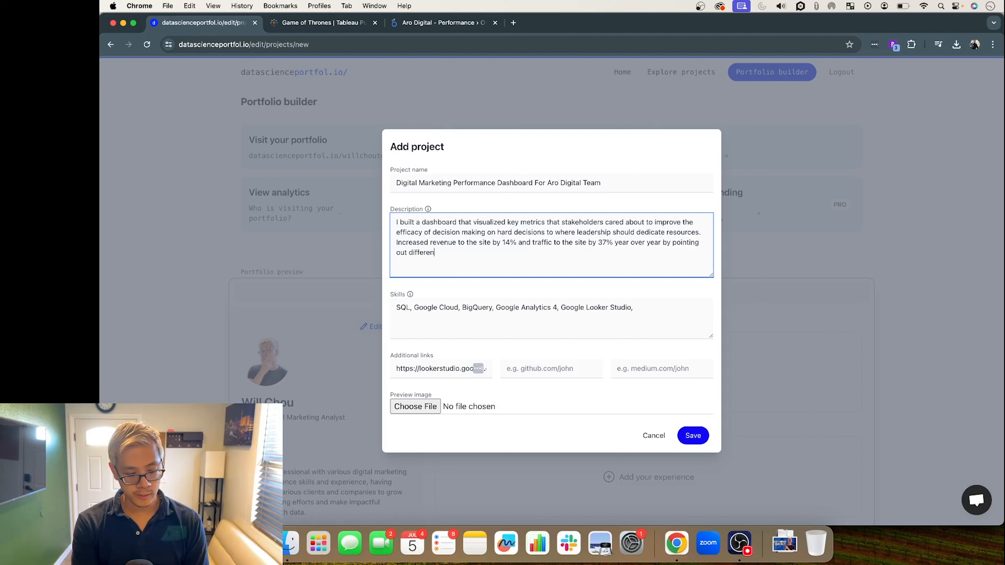
key(BackSpace)
key(BackSpace)
key(BackSpace)
key(BackSpace)
key(BackSpace)
key(BackSpace)
key(BackSpace)
key(BackSpace)
key(BackSpace)
key(BackSpace)
key(BackSpace)
key(BackSpace)
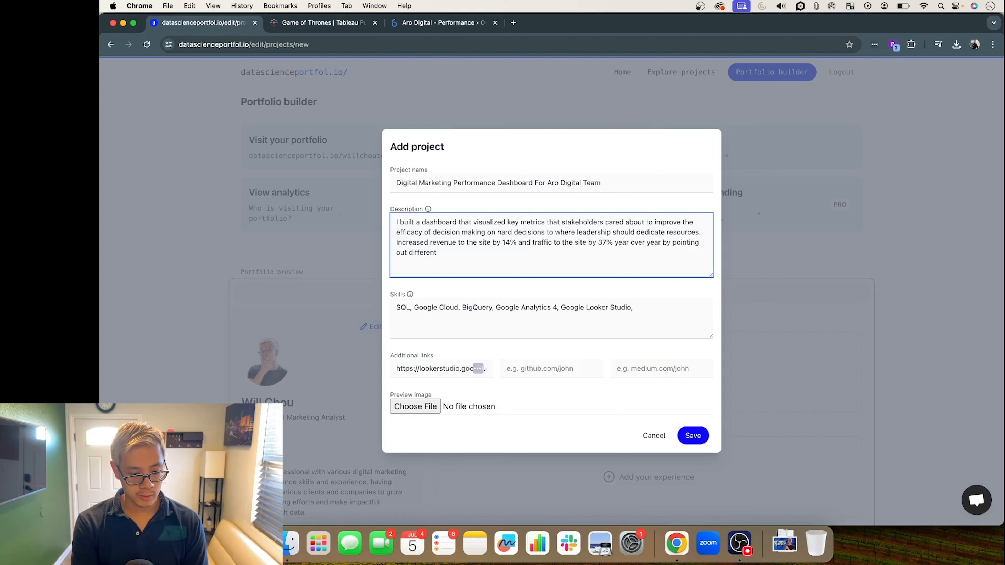
key(BackSpace)
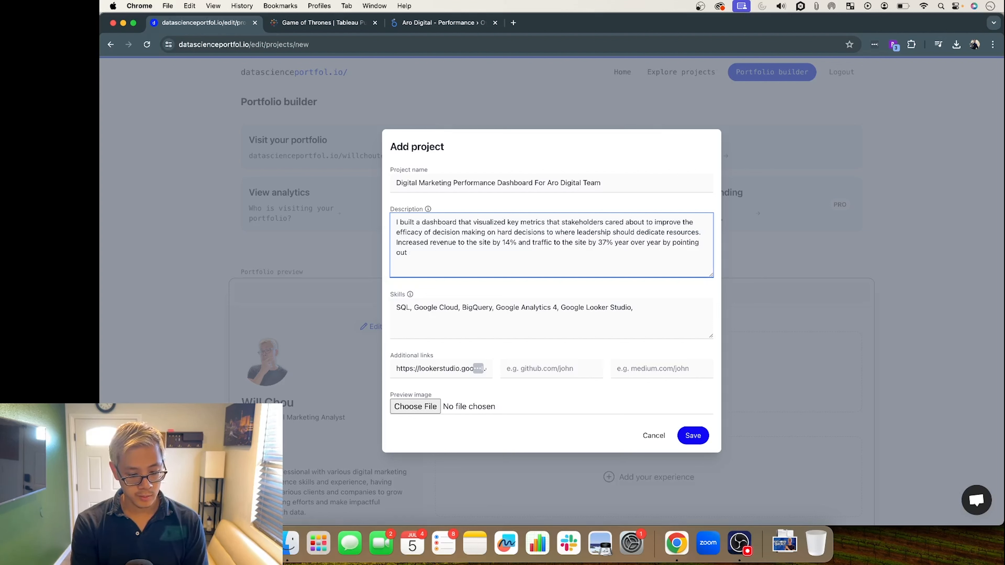
key(BackSpace)
key(BackSpace)
key(BackSpace)
key(BackSpace)
key(BackSpace)
key(BackSpace)
key(BackSpace)
key(BackSpace)
key(BackSpace)
key(BackSpace)
key(BackSpace)
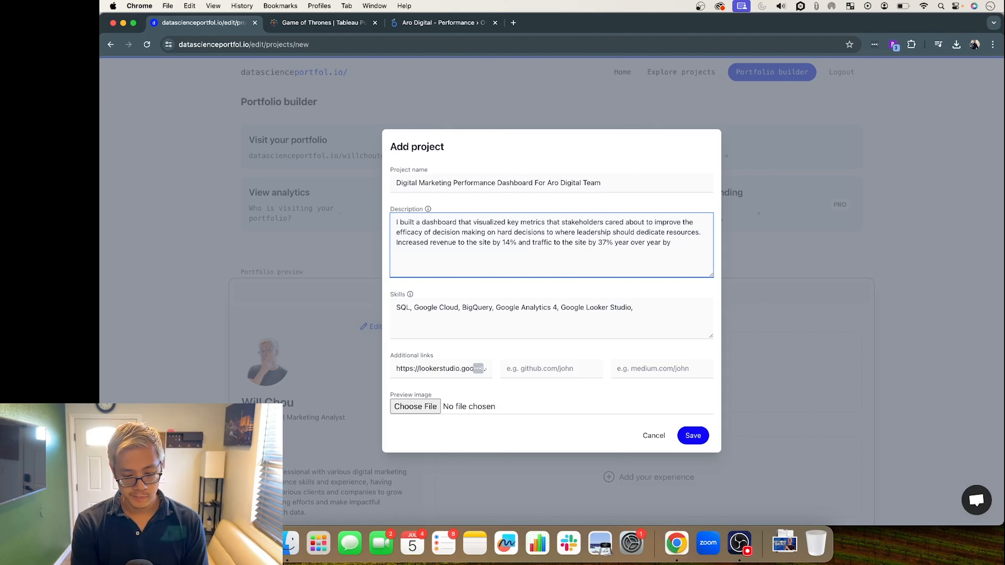
text(building)
key(BackSpace)
key(BackSpace)
key(BackSpace)
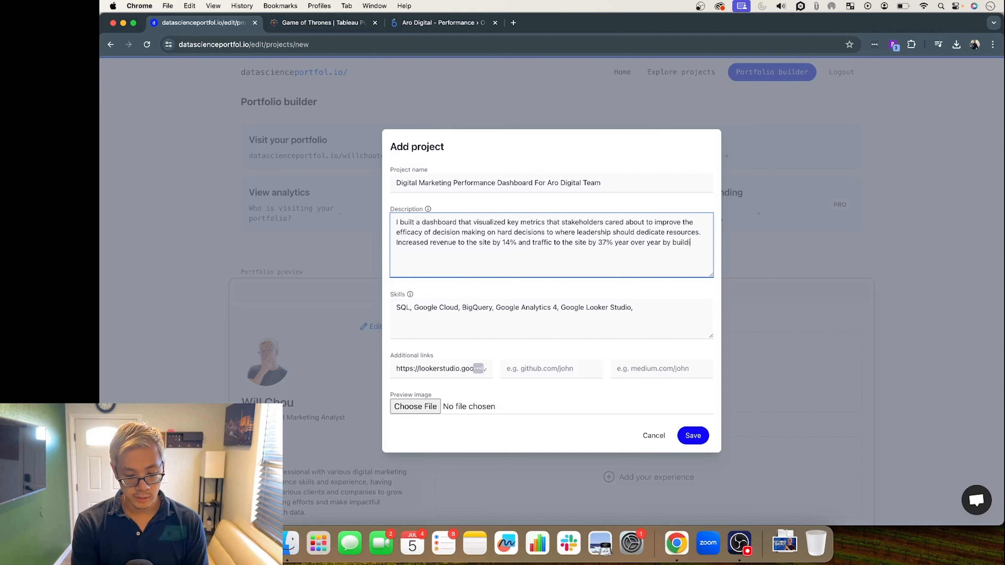
key(BackSpace)
key(BackSpace)
key(BackSpace)
key(BackSpace)
key(BackSpace)
text(pointing out ins)
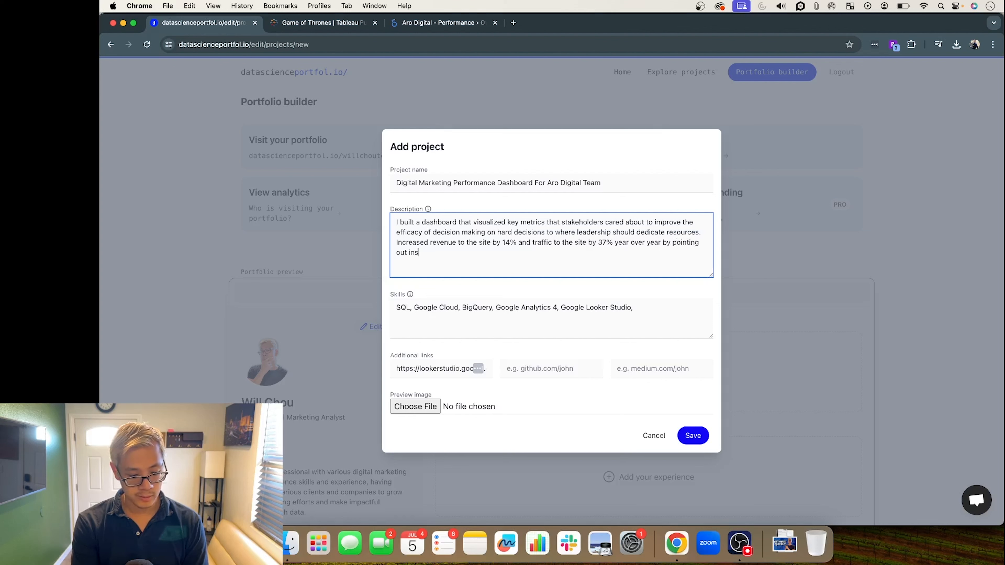
text(ights.)
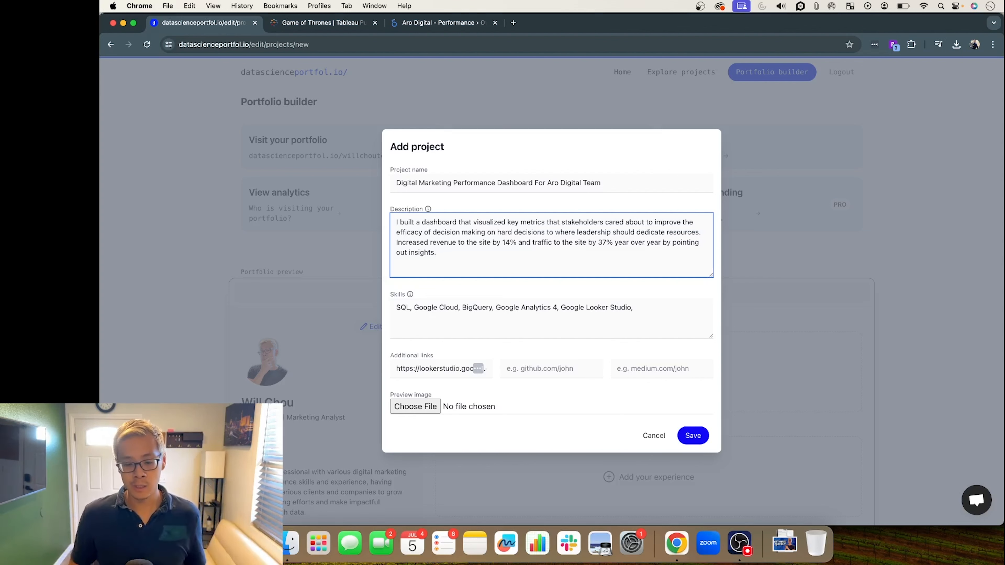
Step: Save the new project and return to the portfolio builder to review it in the portfolio preview
click(692, 437)
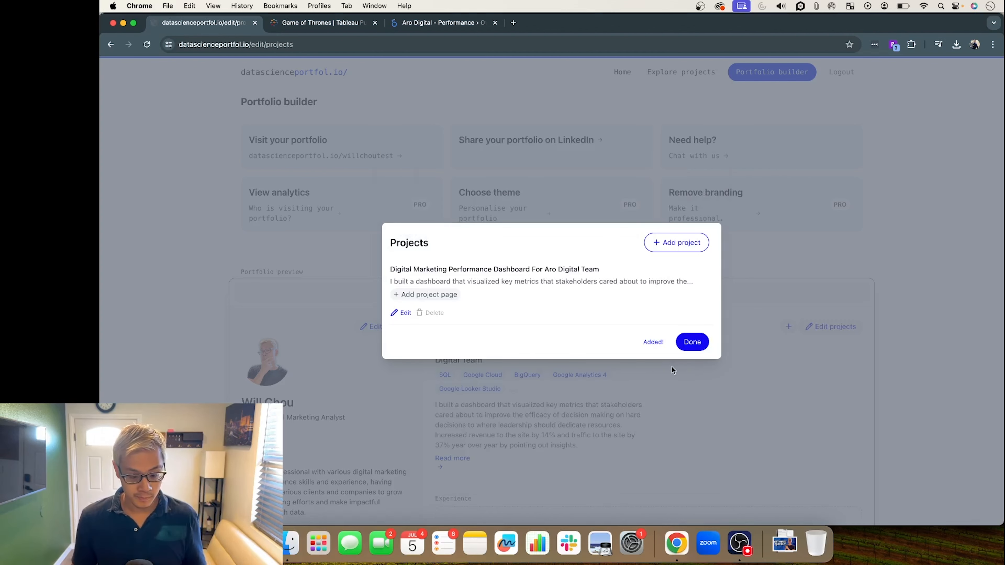
click(693, 342)
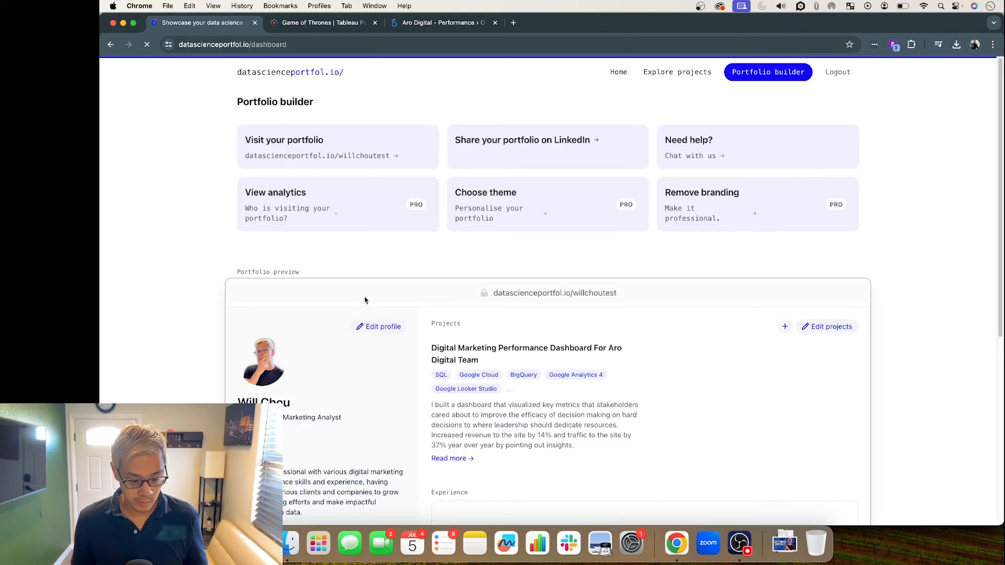
scroll(505, 359, down, 7)
scroll(471, 224, up, 2)
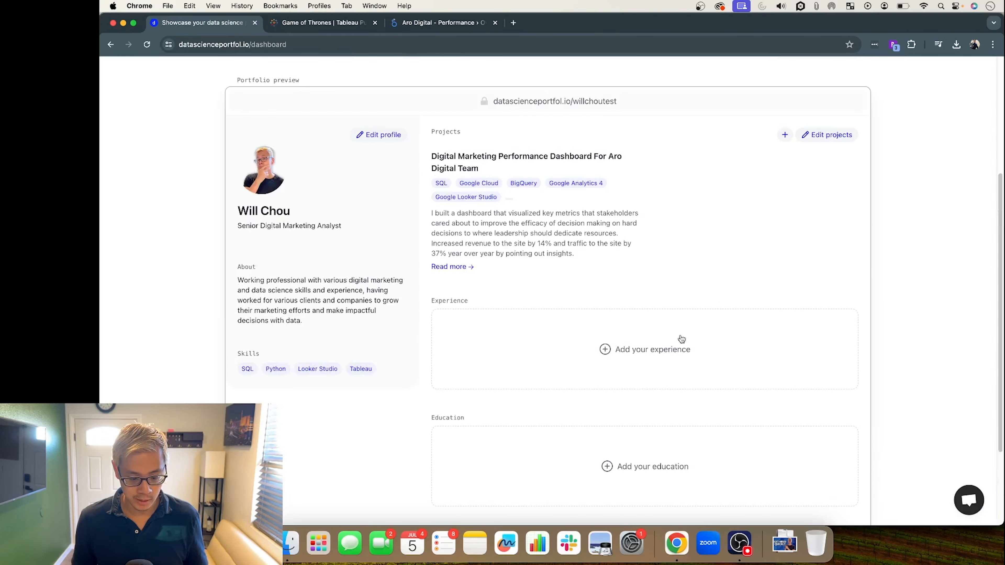
scroll(680, 339, down, 2)
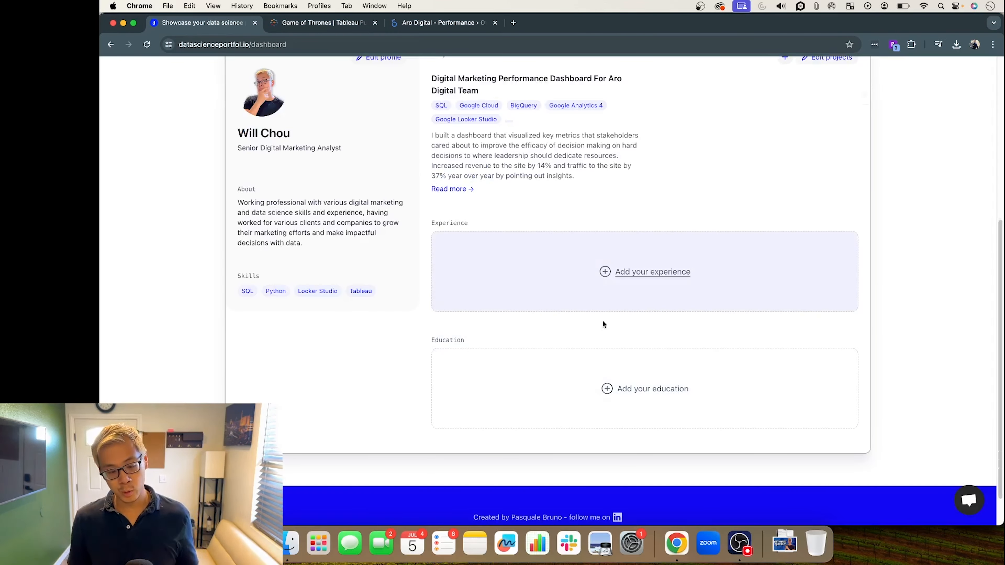
scroll(647, 314, up, 1)
scroll(646, 313, up, 1)
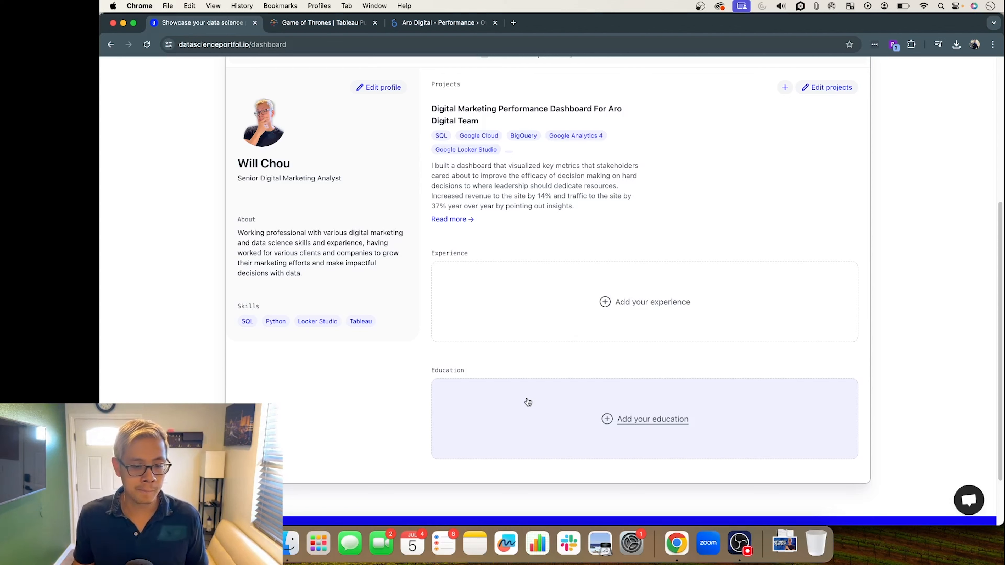
Step: Add and save an education entry with the degree "State University - Biology Degree" and the date 2014
click(473, 419)
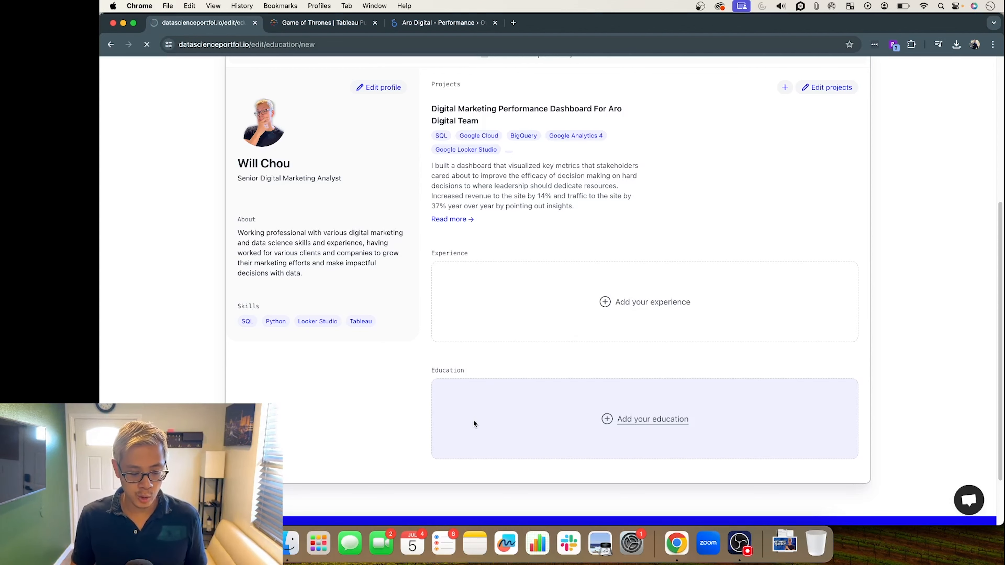
click(474, 251)
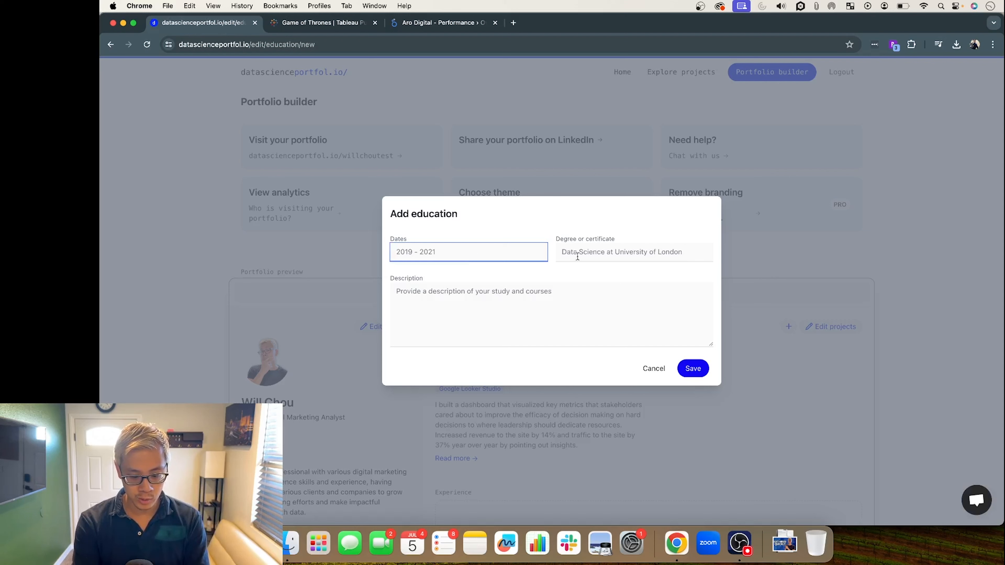
click(588, 251)
text(State University)
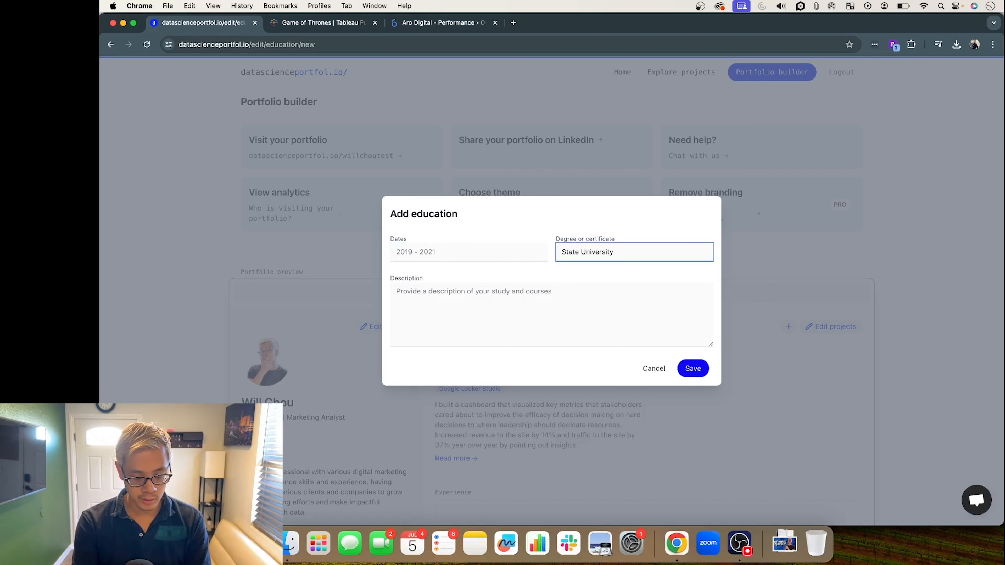
text( - Biolo)
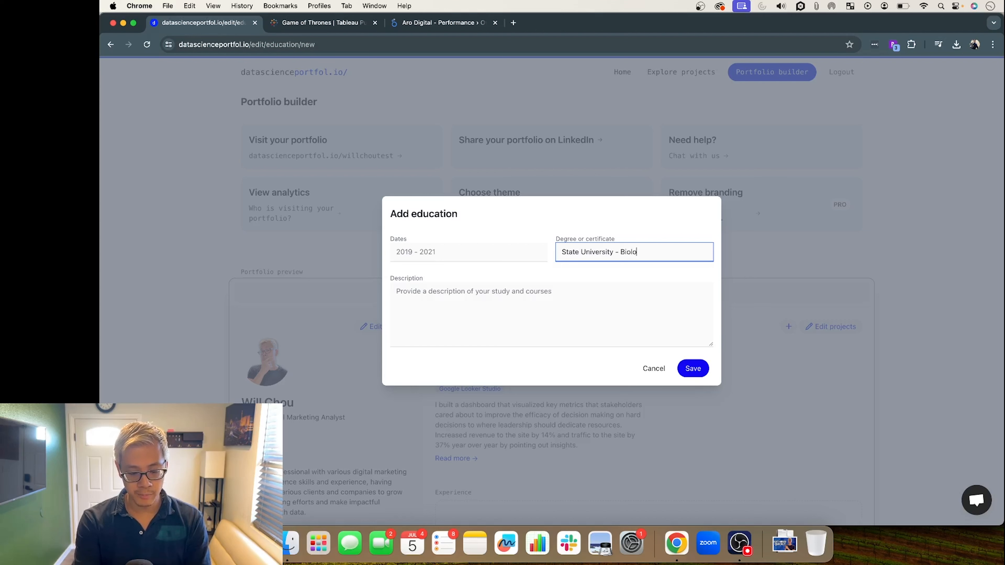
text(gy Degree)
click(513, 256)
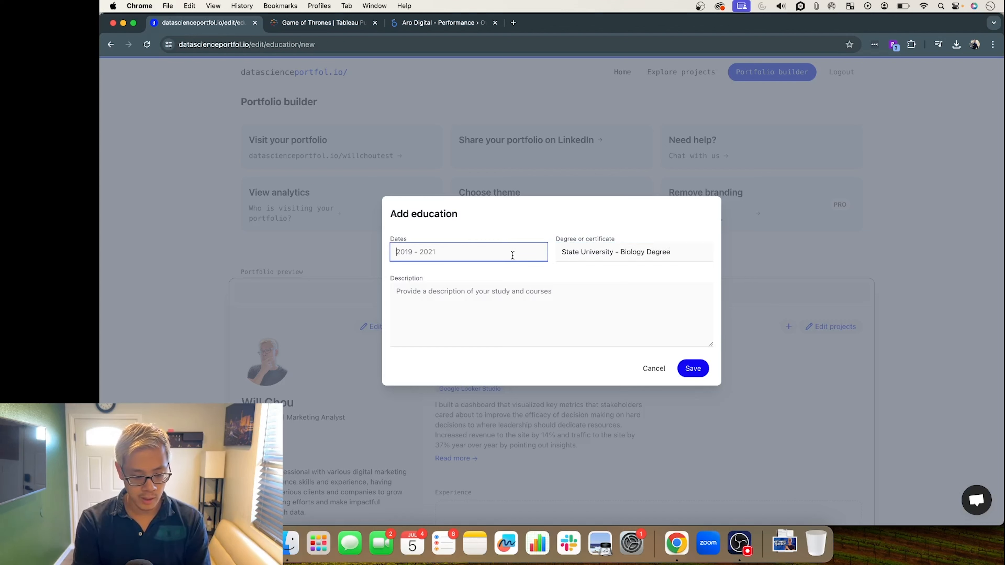
text(2014)
click(693, 368)
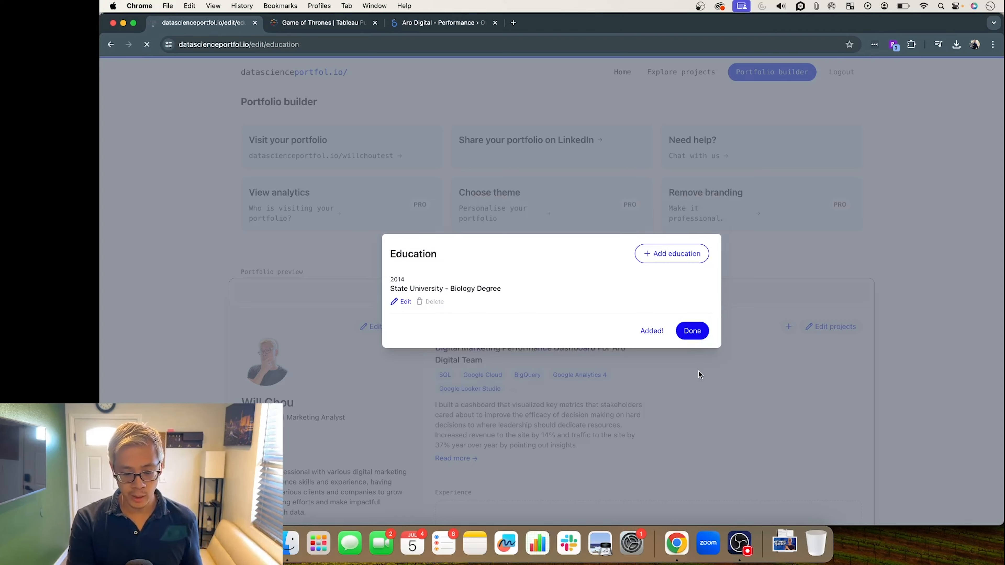
click(698, 336)
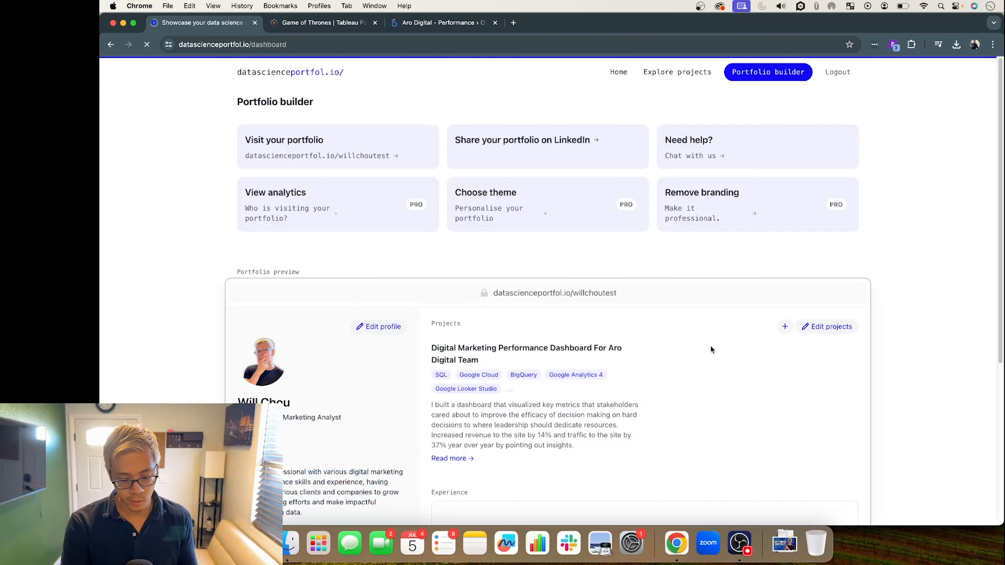
Step: Start a new experience entry with the role "Performance Marketing Strategist @ Agency Name" and the dates 2015-2020
scroll(711, 350, down, 10)
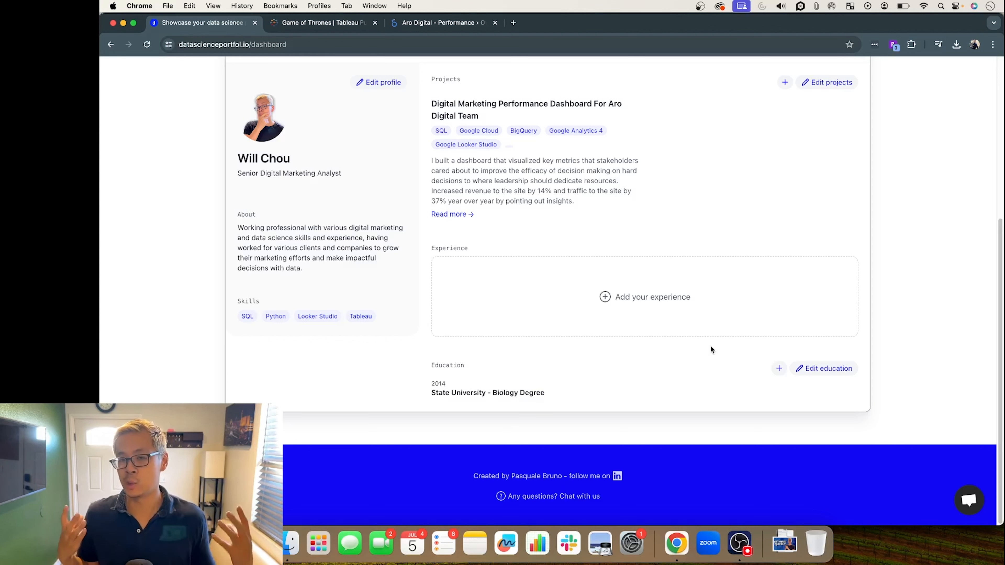
click(711, 313)
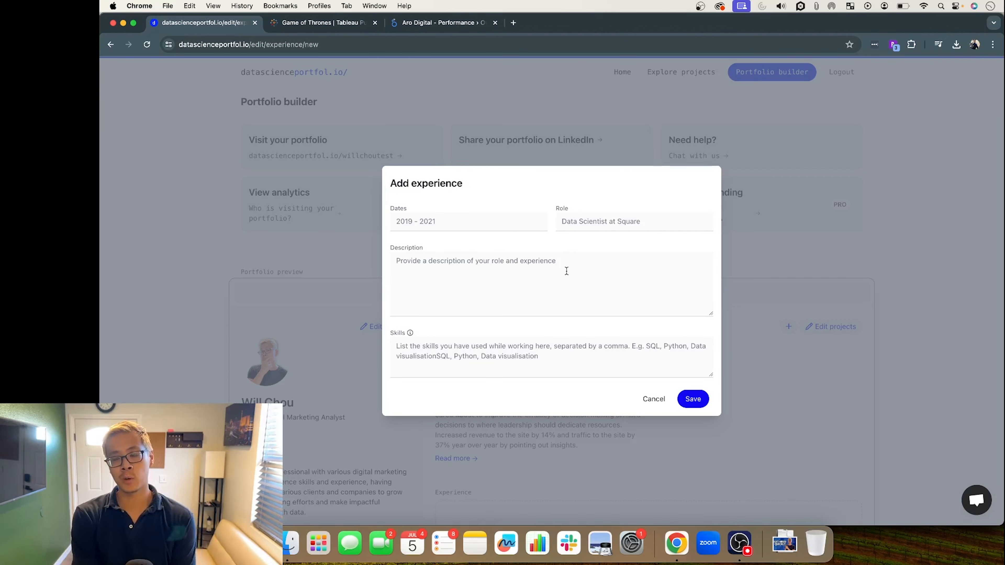
click(583, 218)
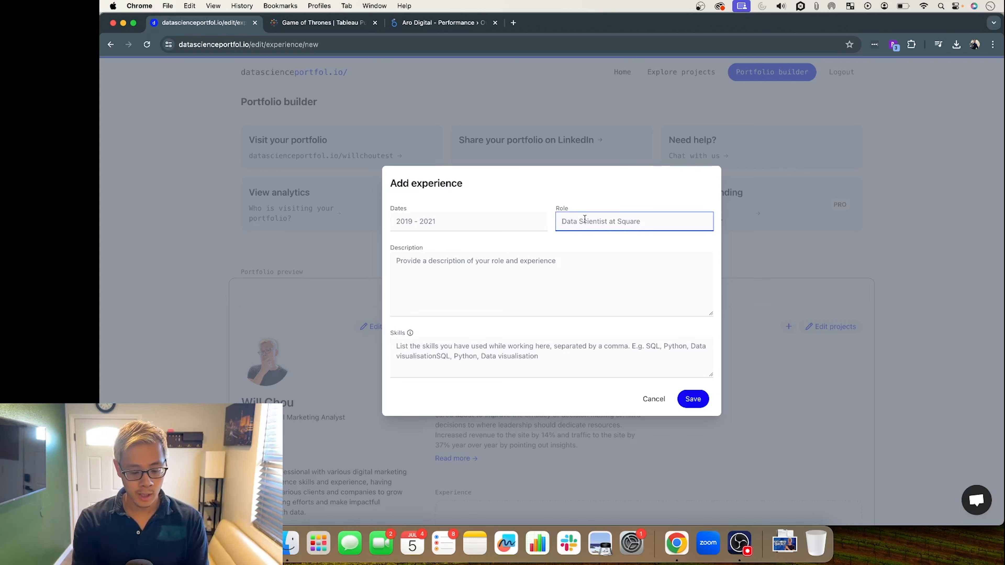
text(Perf)
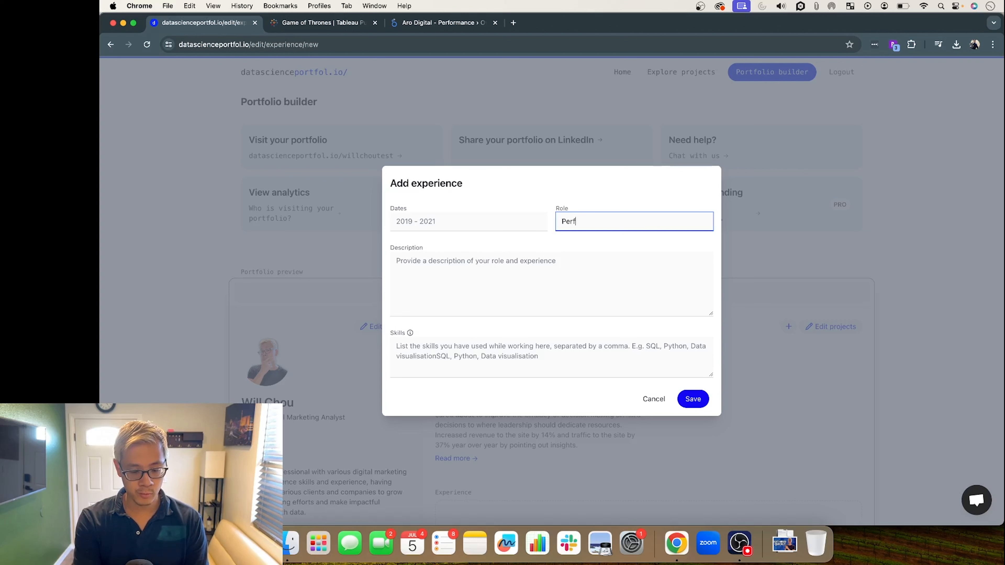
text(ormance Marketing A)
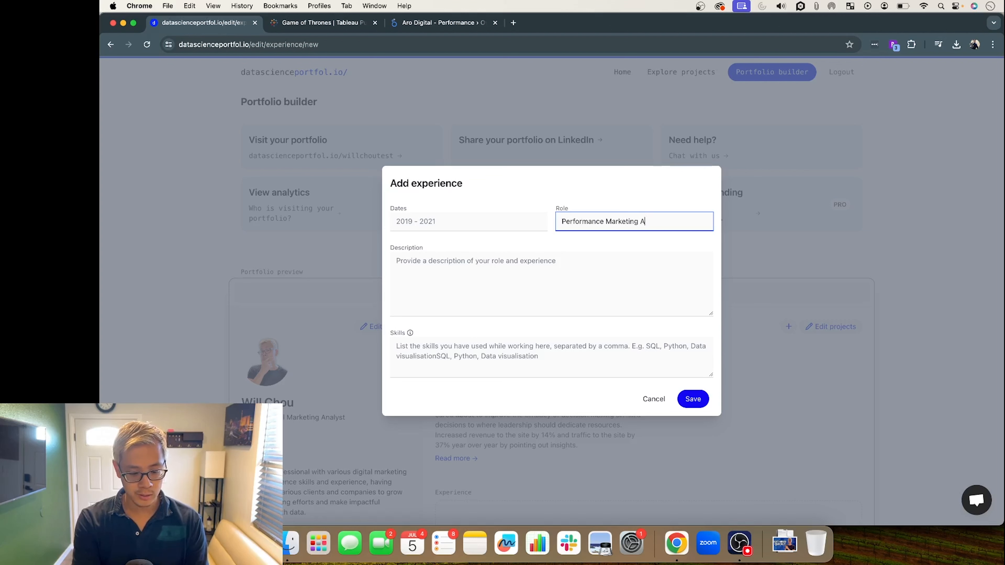
key(BackSpace)
text(Strategist )
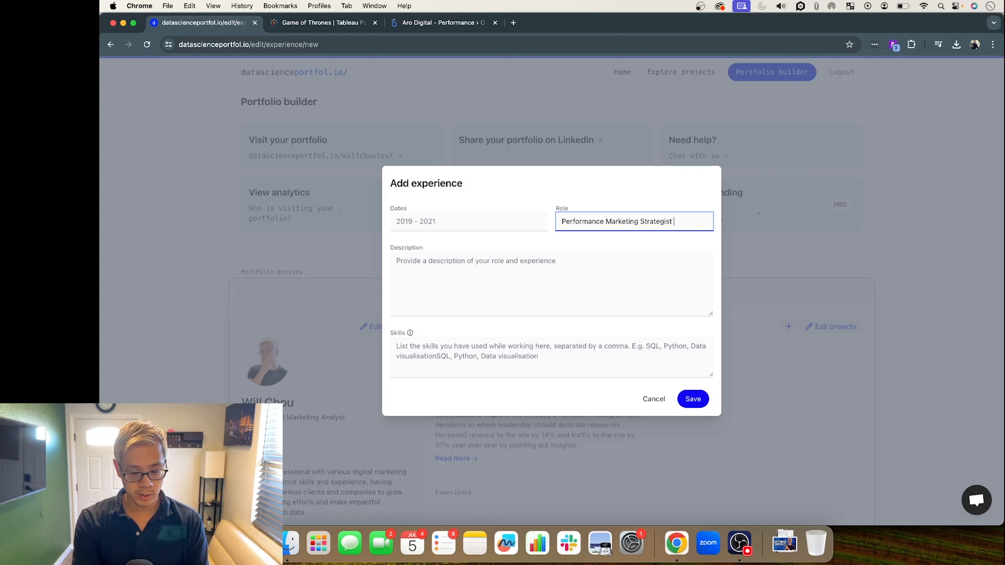
text(@ )
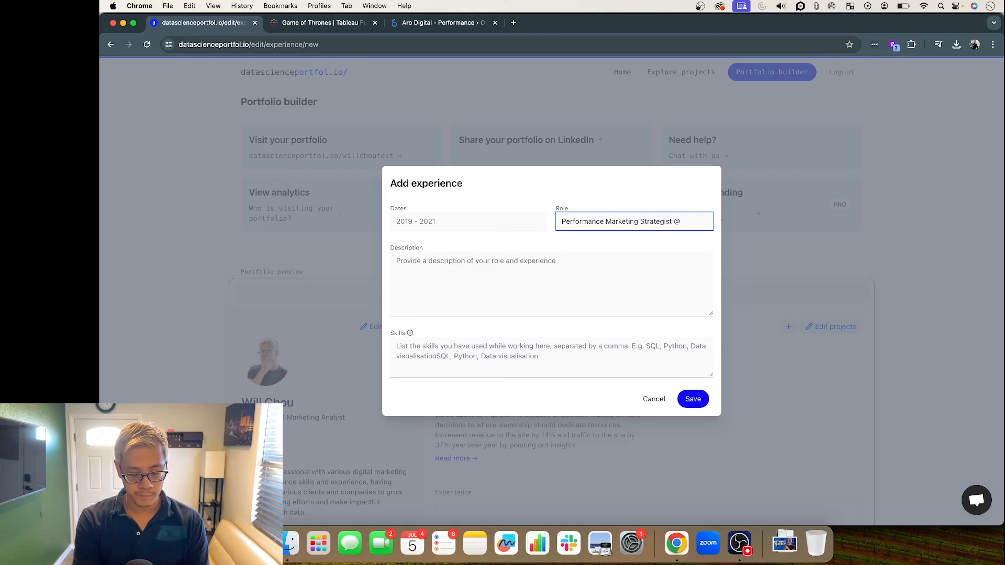
text(Agency Name)
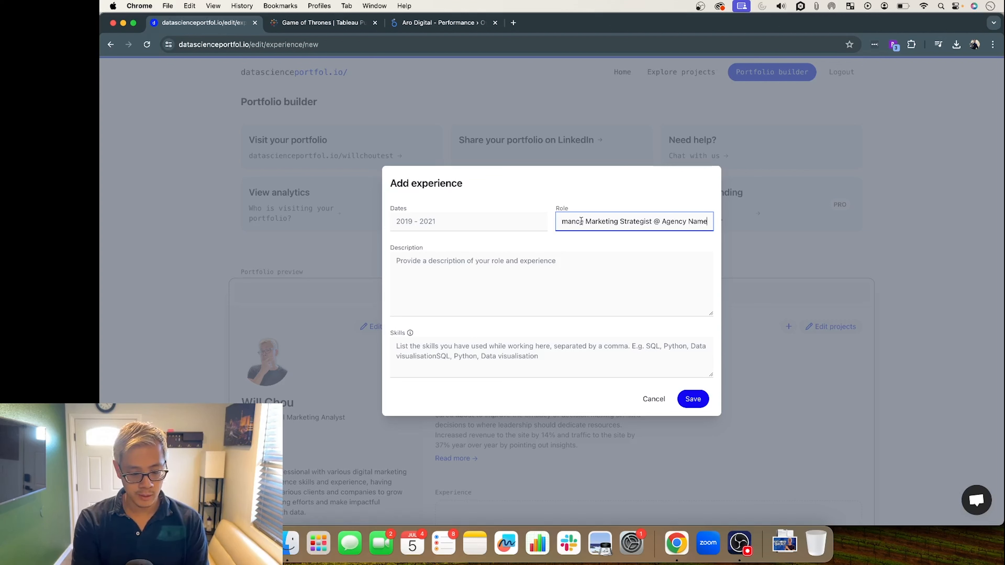
click(486, 224)
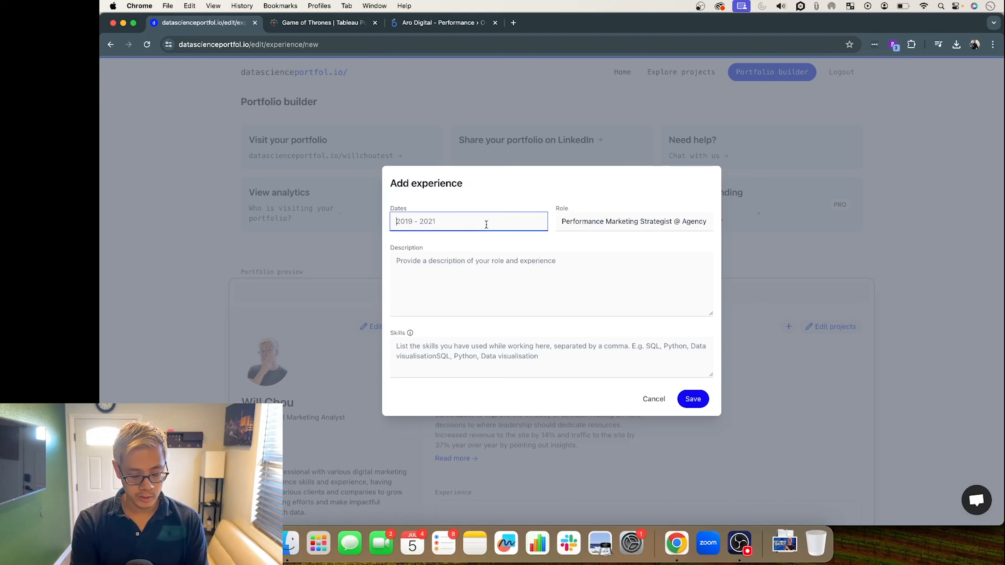
text(2015-)
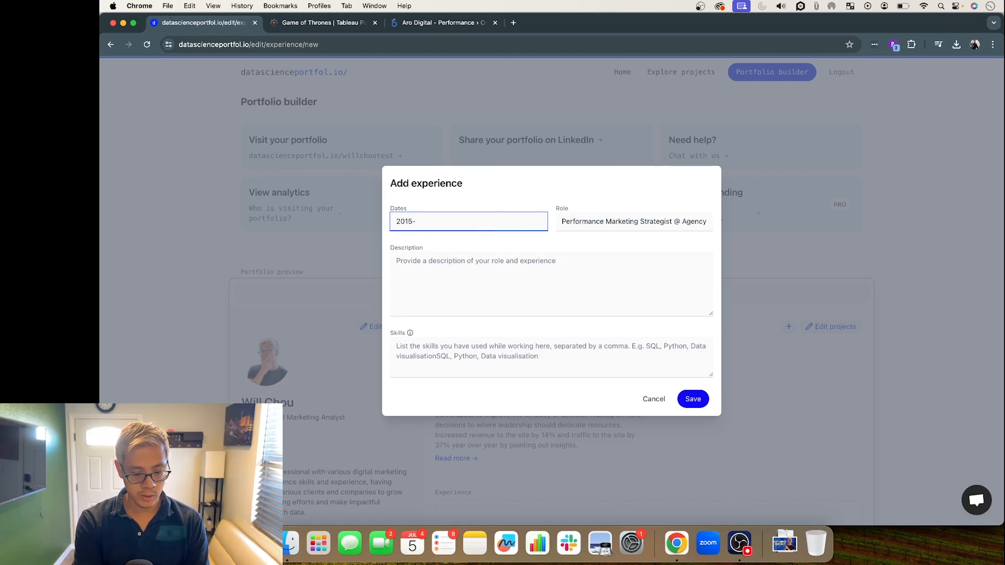
text(2020)
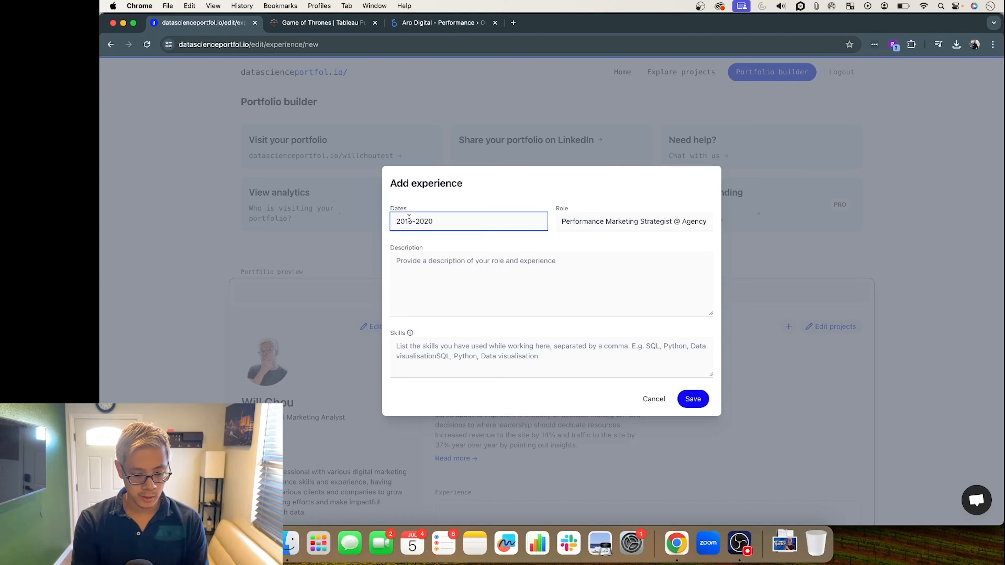
Step: Begin the description with "Increased the amount of leads that came in by 214% through digital marketing efforts including SEO and Account-Based Marketing to increase the"
click(460, 272)
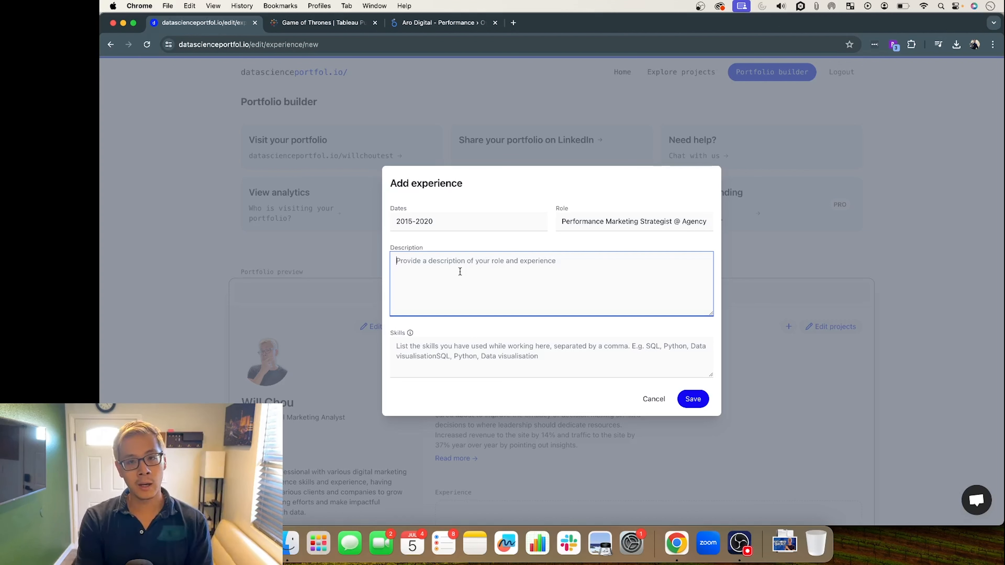
text(Increased the amount o)
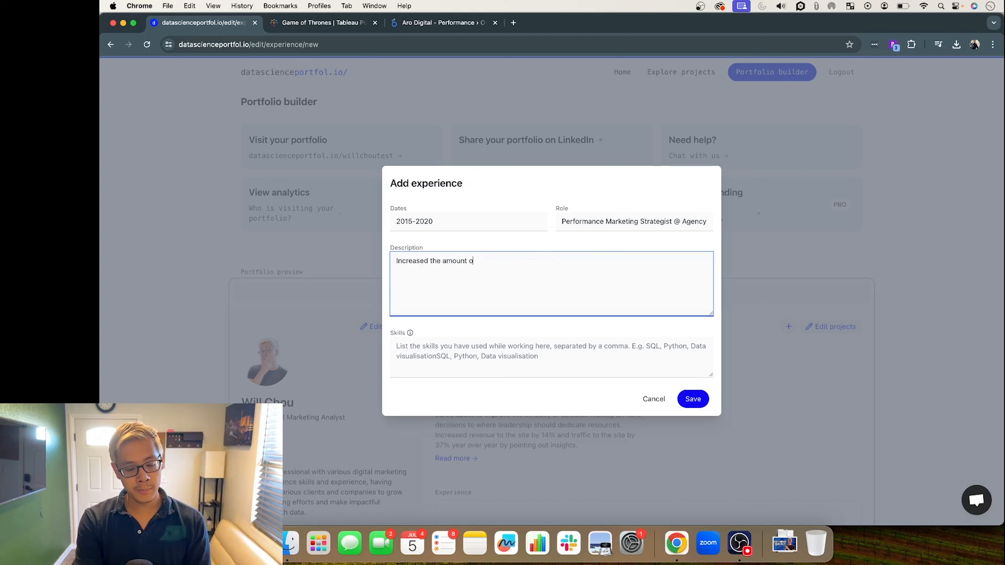
text(f leads that came in )
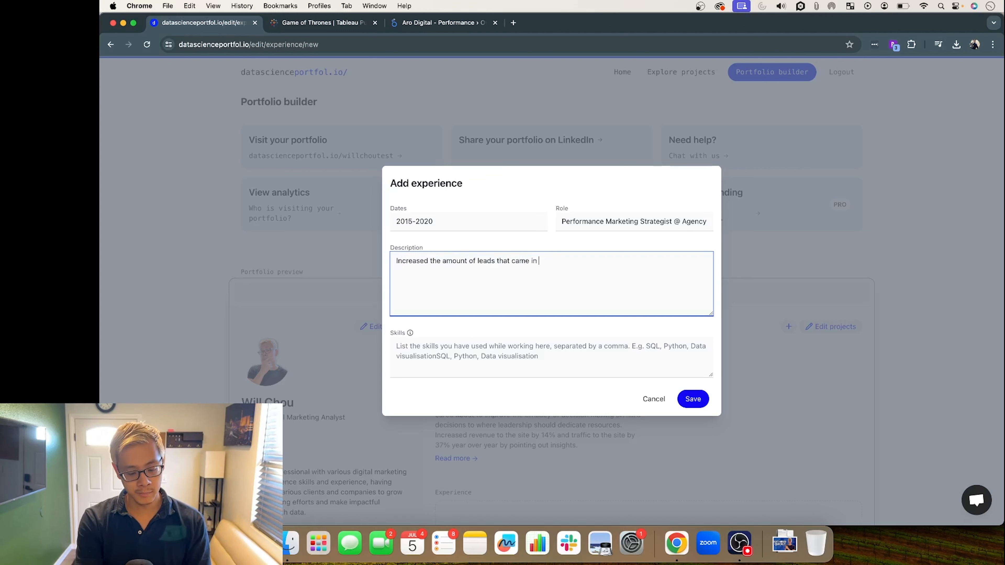
text(by 214%)
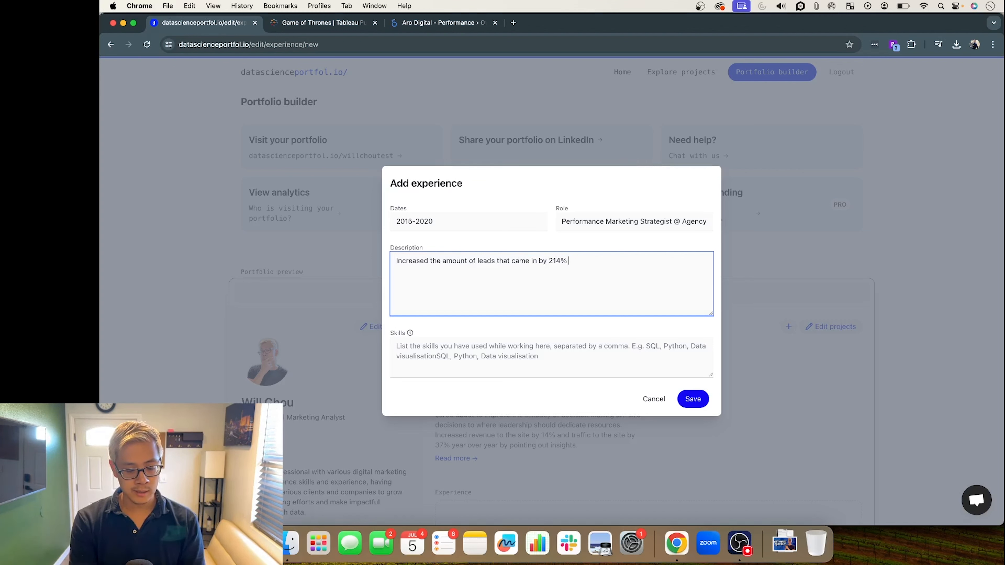
text(through digit)
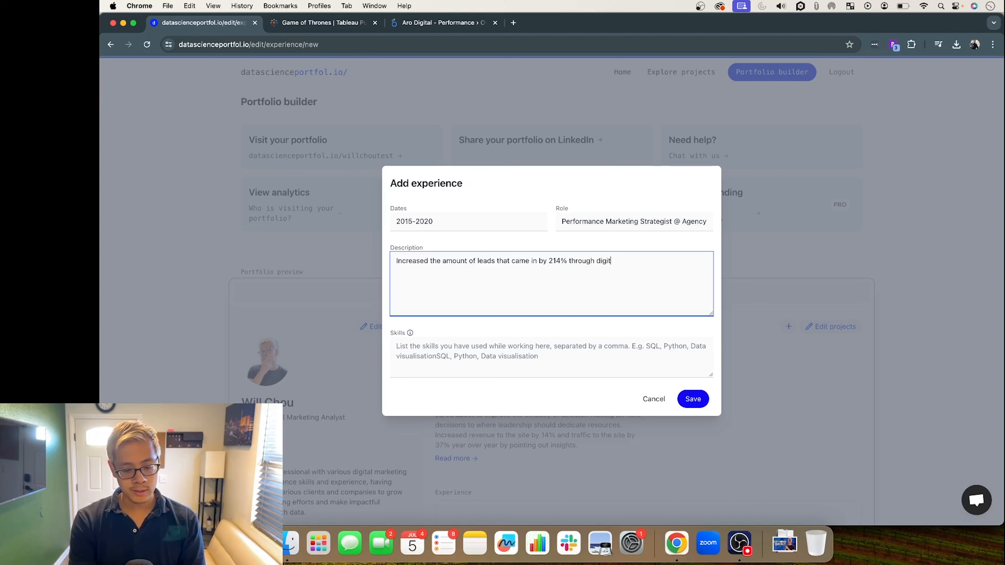
text(al marketing effor)
text(ts inc)
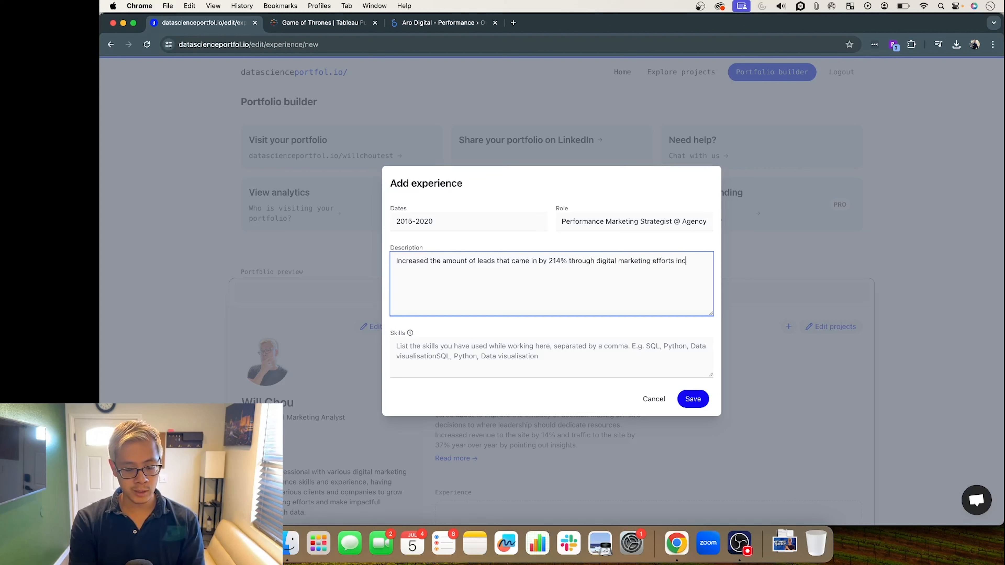
text(luding SEO and Ac)
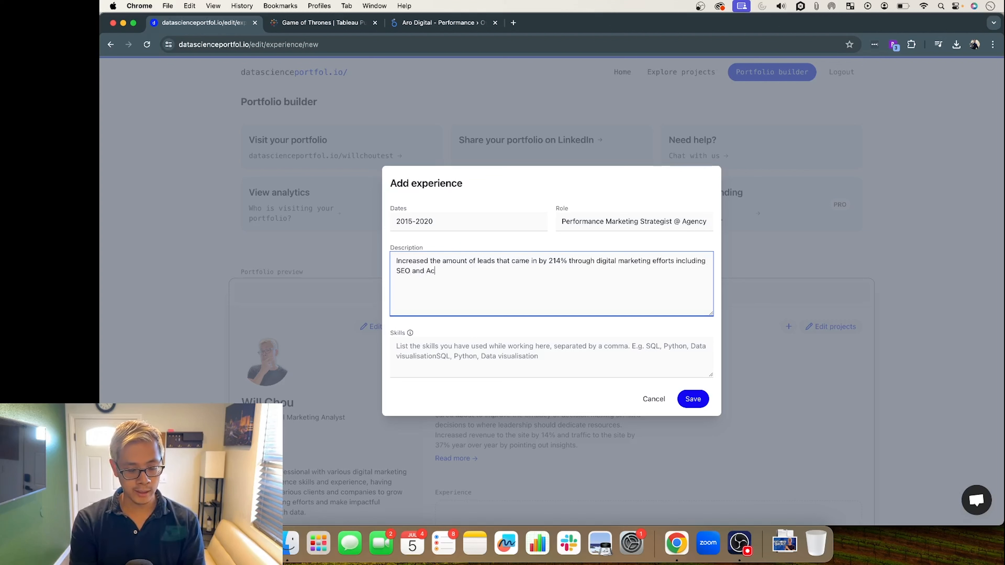
text(count-Based Ma)
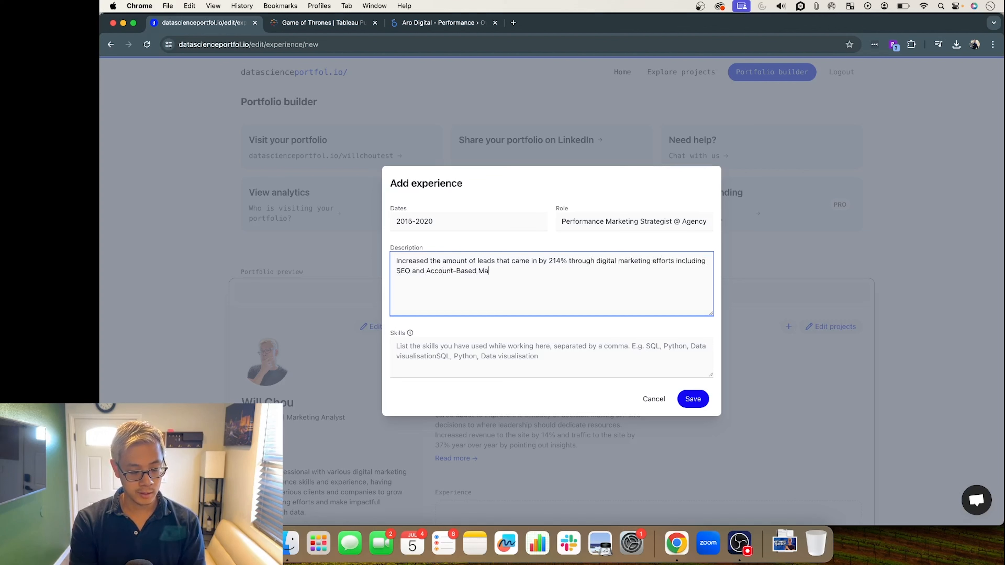
text(rketing to increase the )
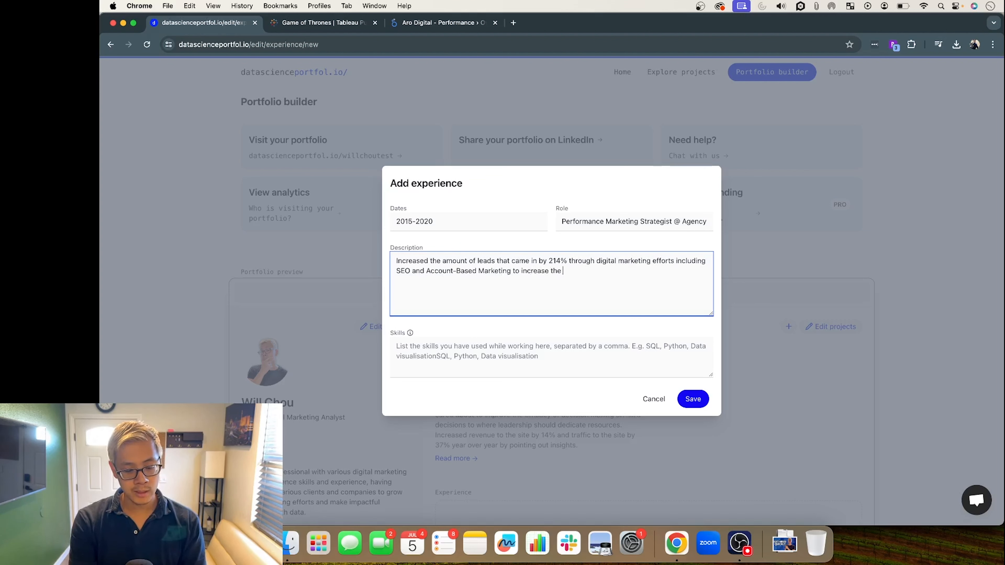
Step: Finish the description's sentence with "relevant business traffic to the site which added $1.7 million in sales opportunities to the pipeline in HubSpot."
text(relevant business traf)
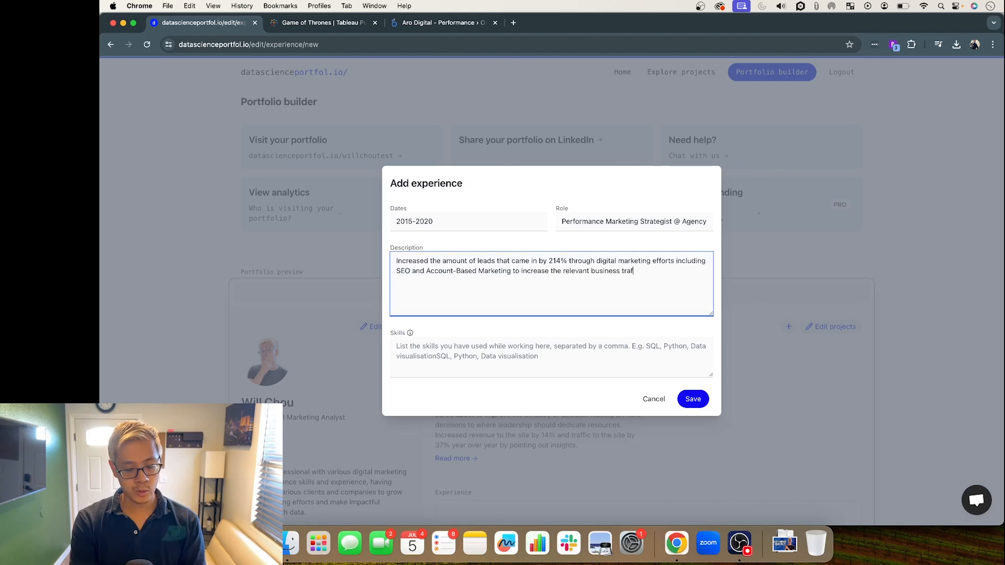
text(fic to the site to )
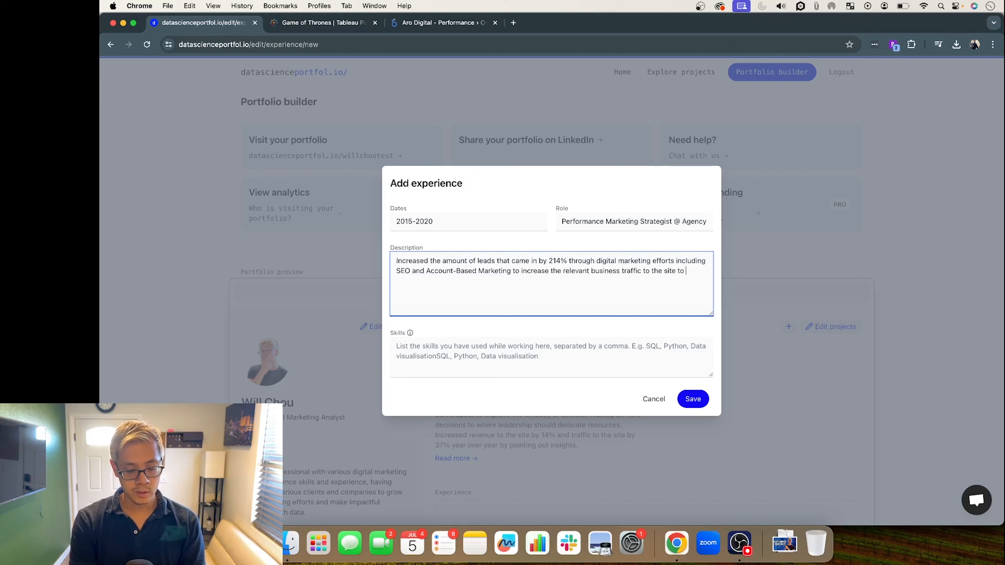
key(BackSpace)
key(BackSpace)
key(BackSpace)
text(whi)
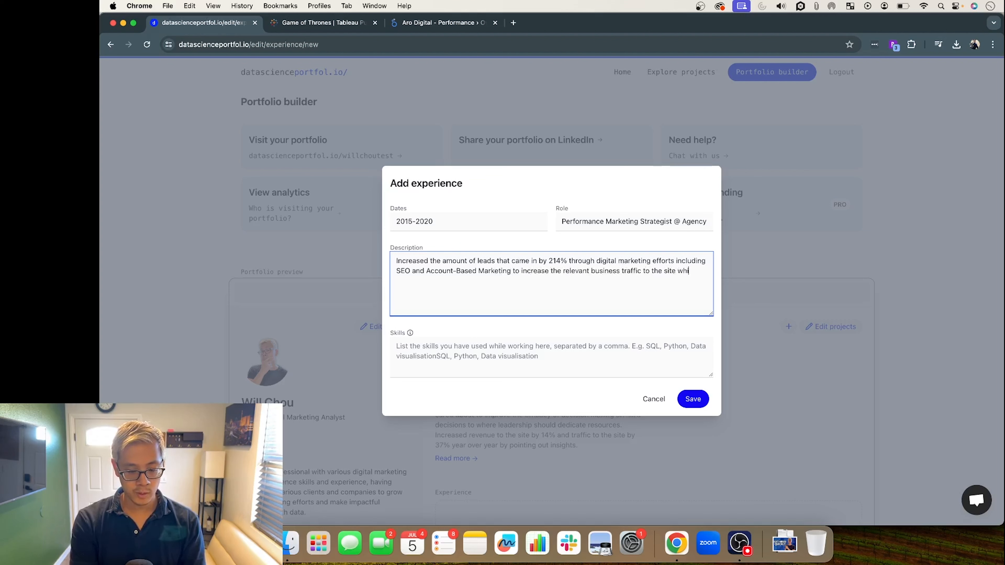
text(ch added $)
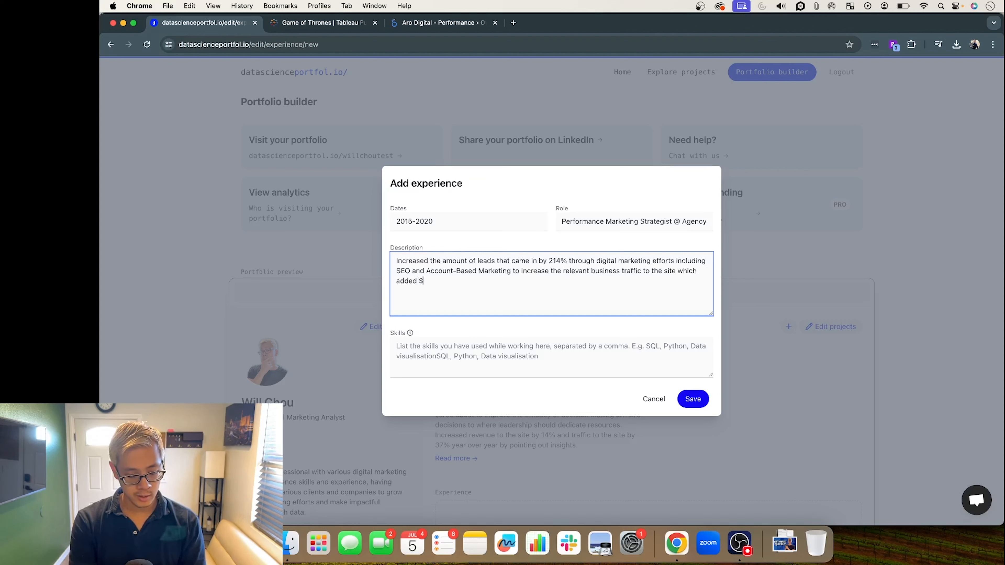
text(1.7 million in )
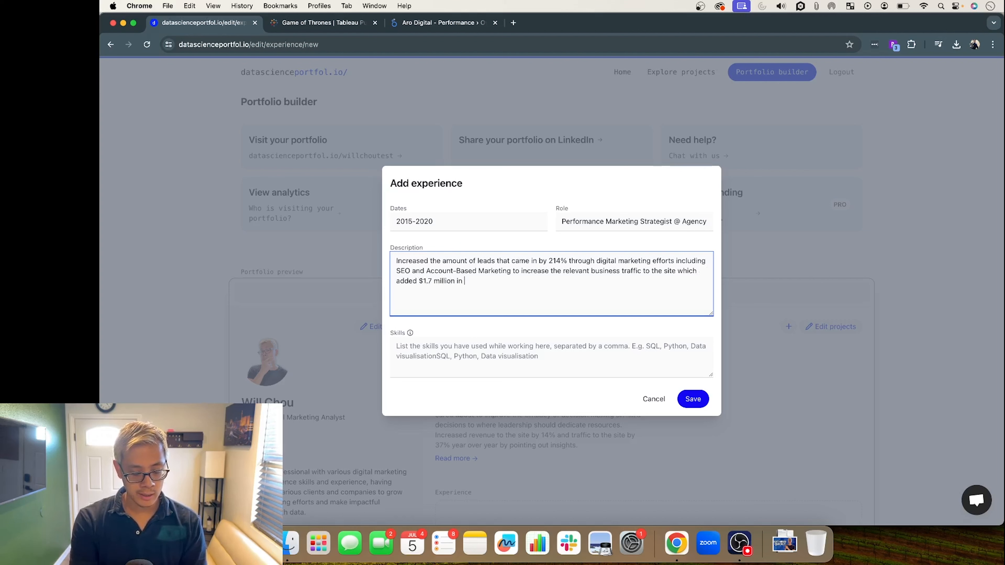
text(sales opportunit)
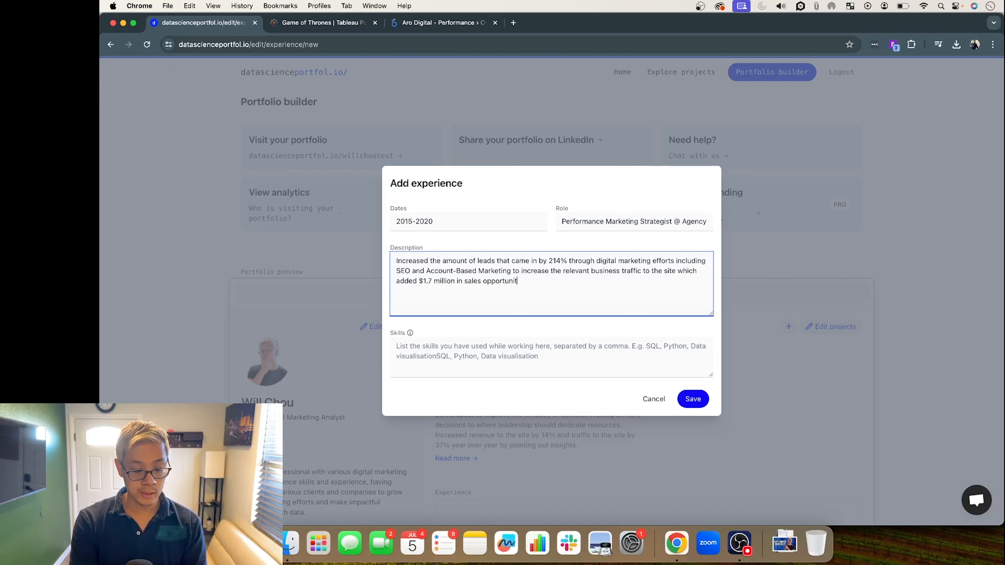
text(ies to the pipeline in H)
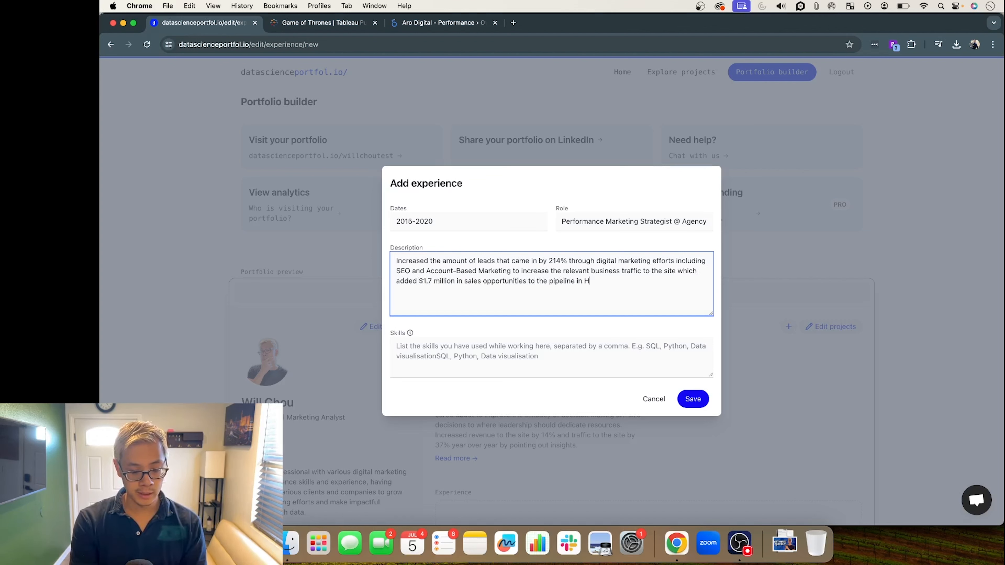
text(ubSpot.)
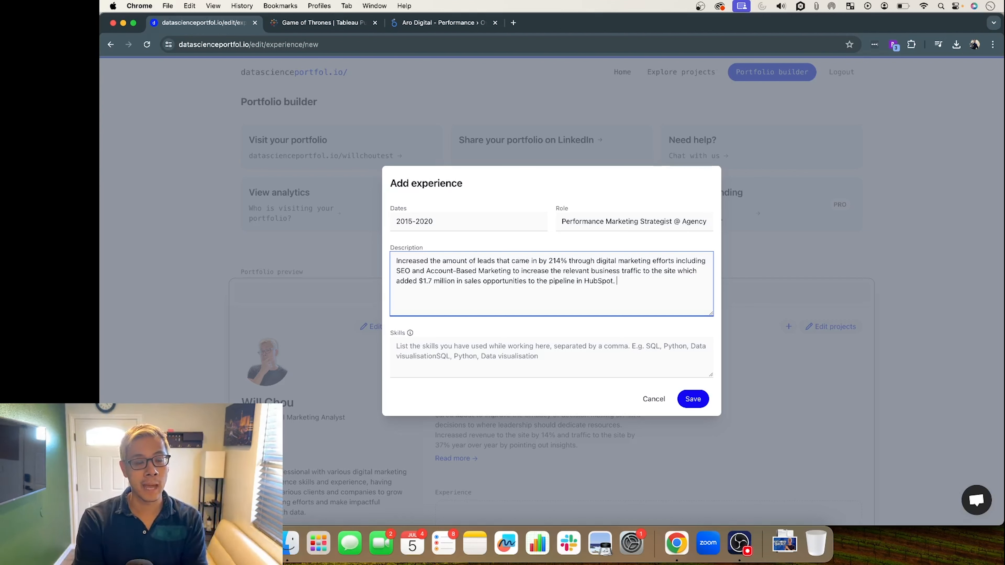
Step: Replace the whole experience description with "Helped Rita's Ice Stand in Hagerstown increase their traffic year over year by"
key(super+a)
key(BackSpace)
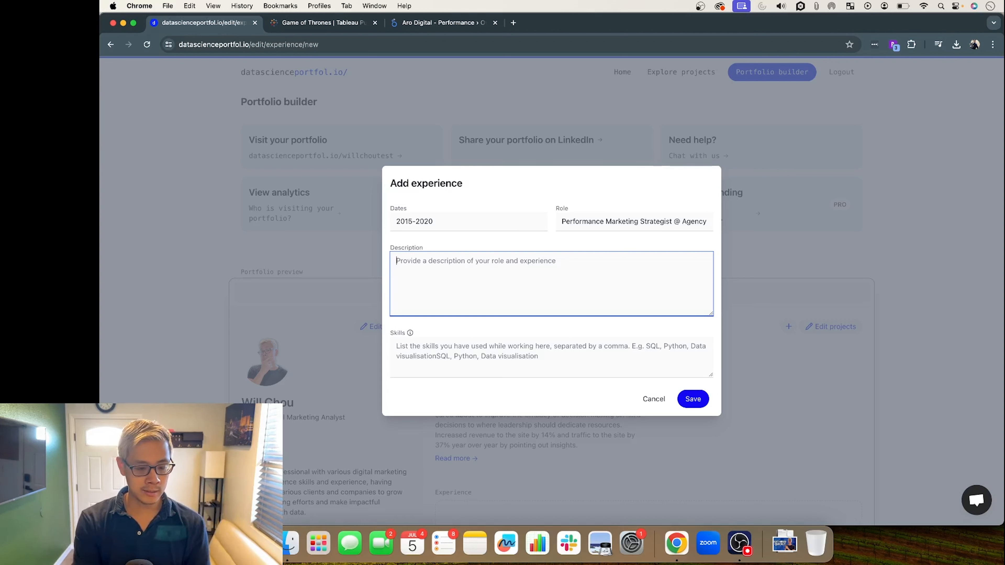
text(Helped Rita's)
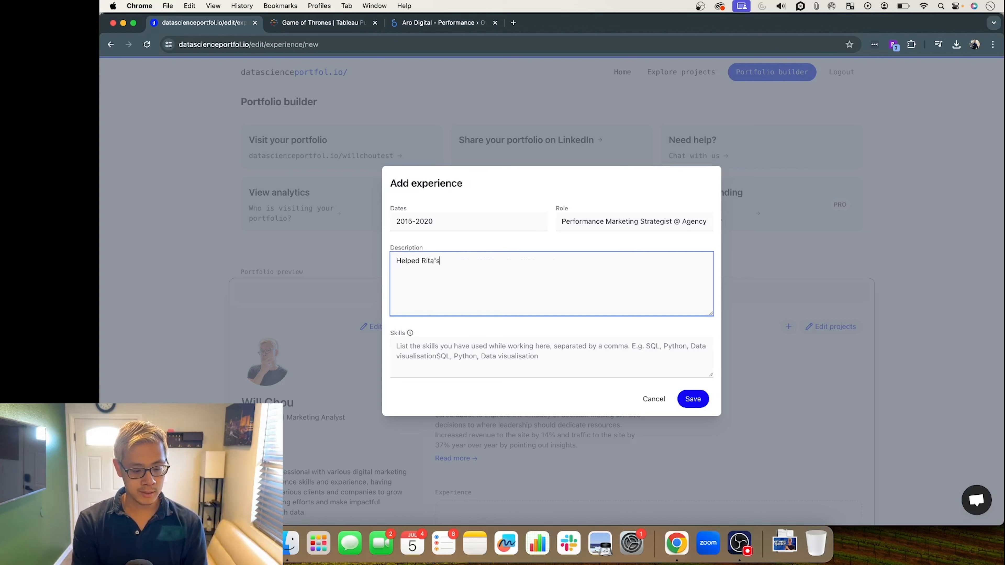
text( Ice Stand )
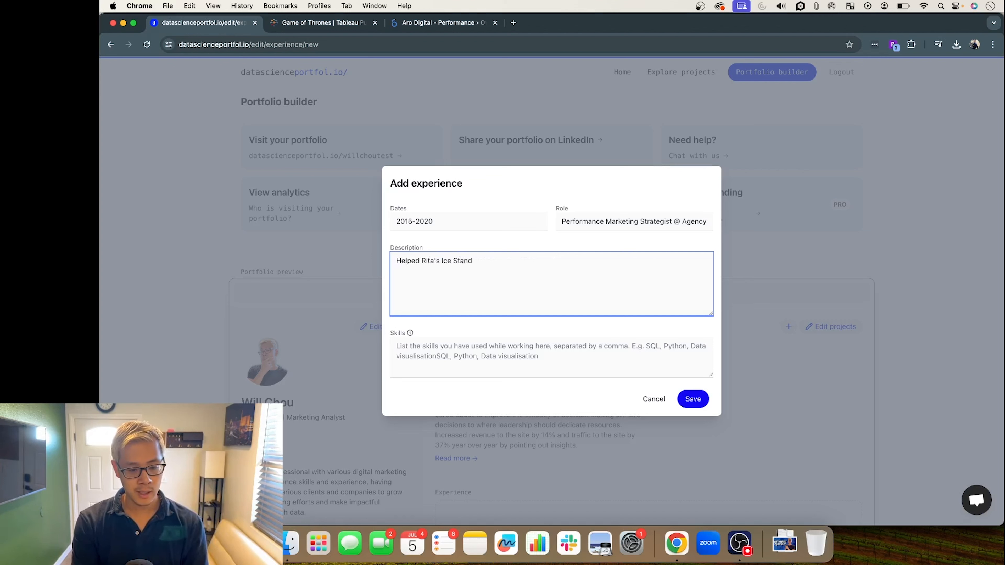
text(in Hagers)
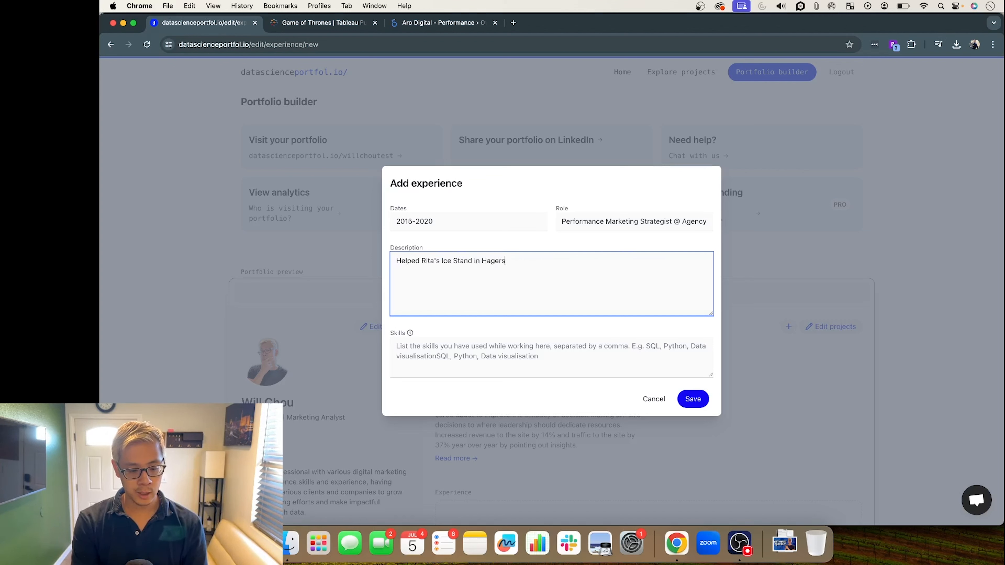
text(town increas)
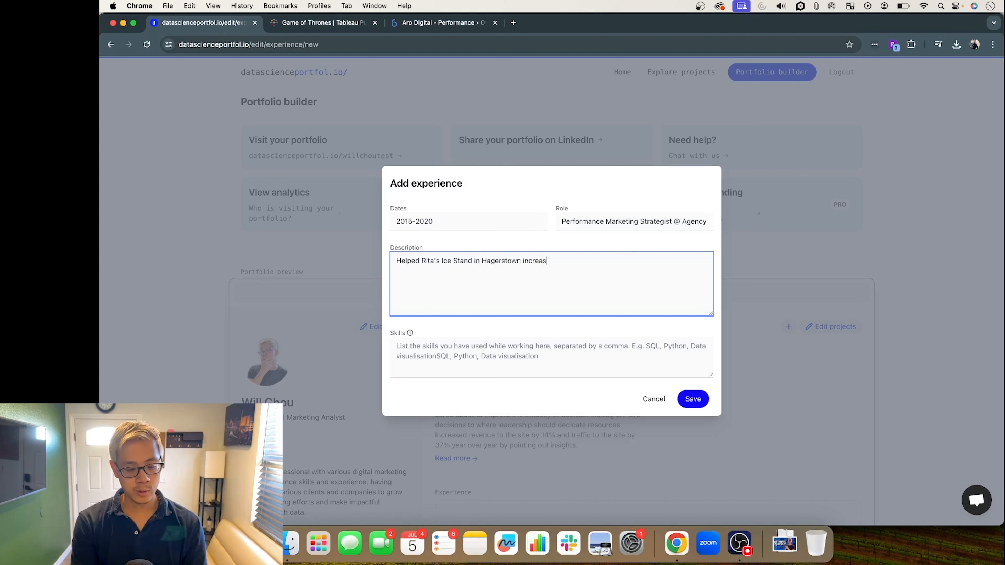
text(e )
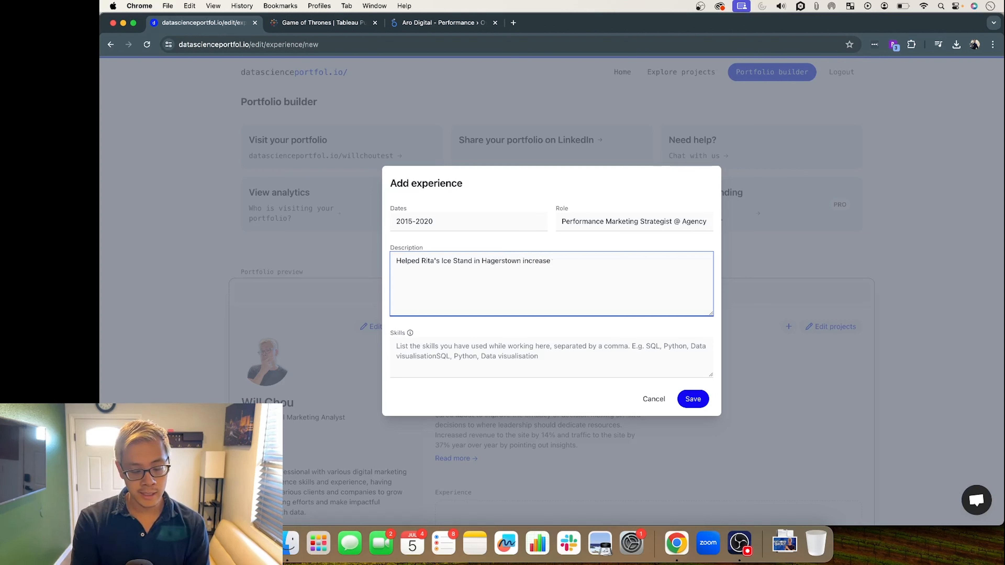
text(their traffic )
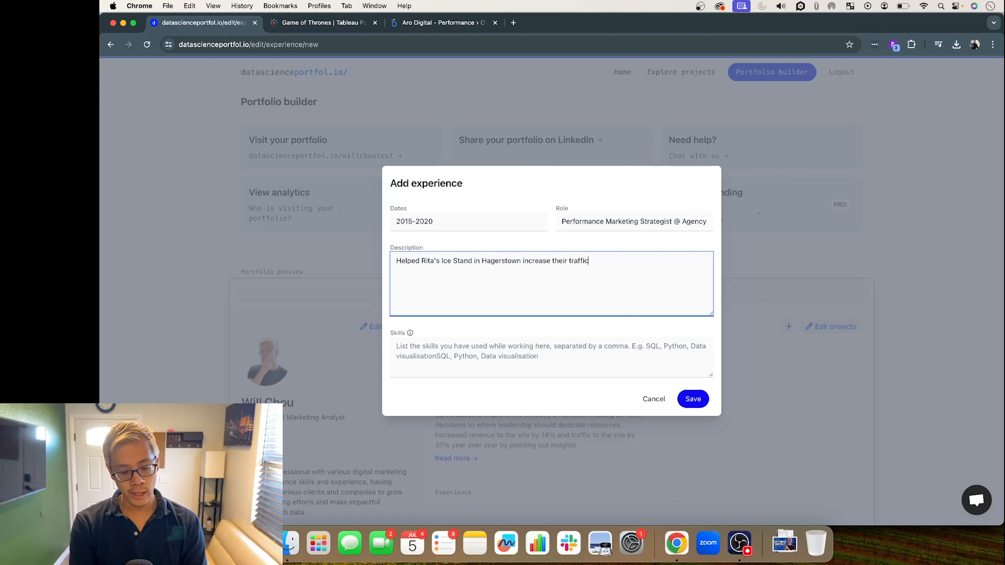
text(year over year by )
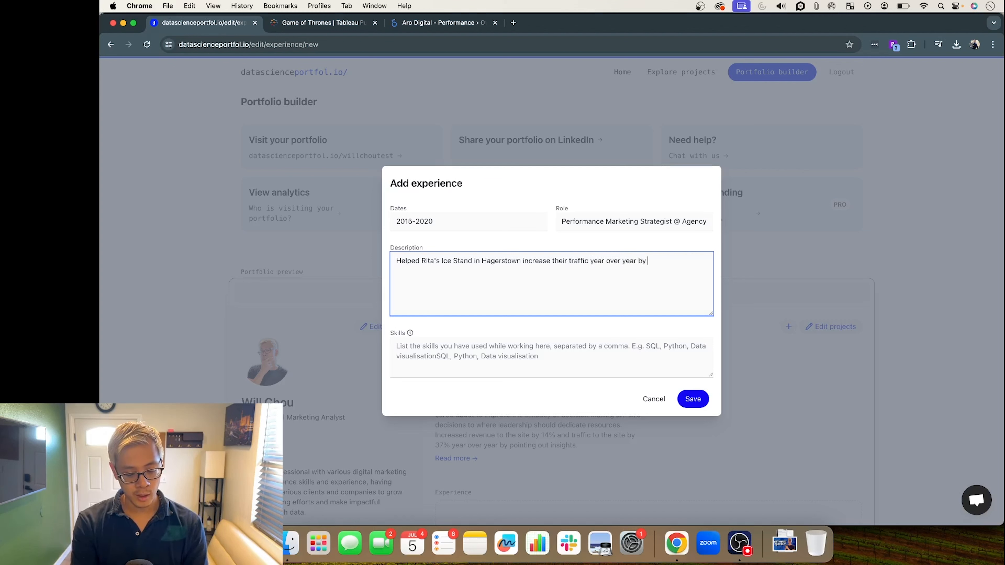
Step: Continue the experience description with "21% through identifying that social media was worth spending a lot more"
text(21% throug)
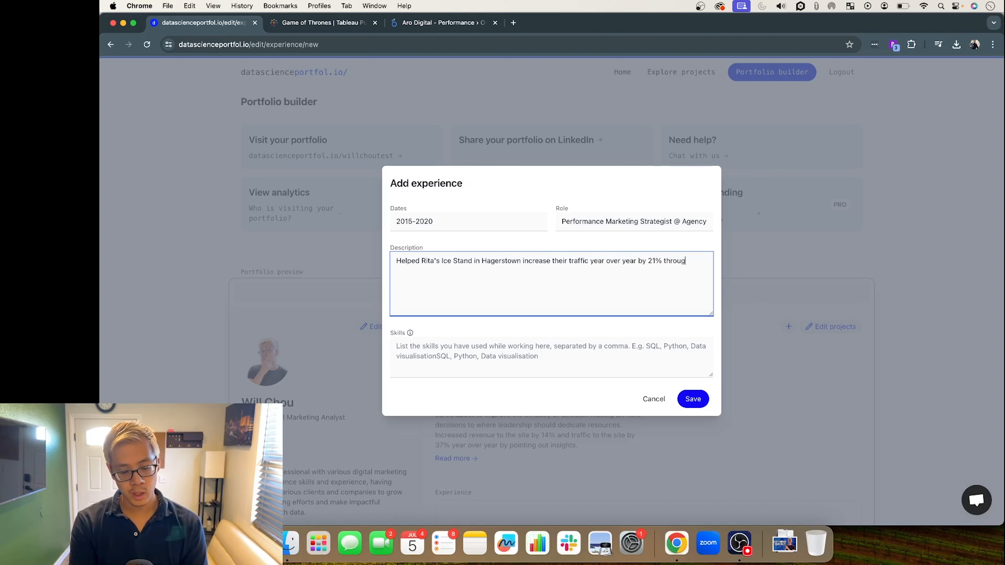
text(h iden)
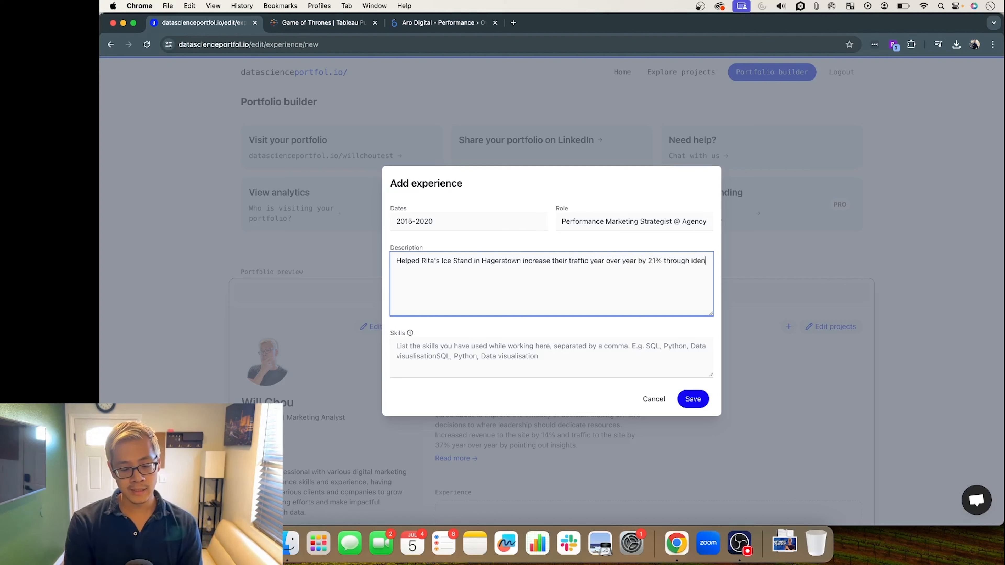
text(tifying that s)
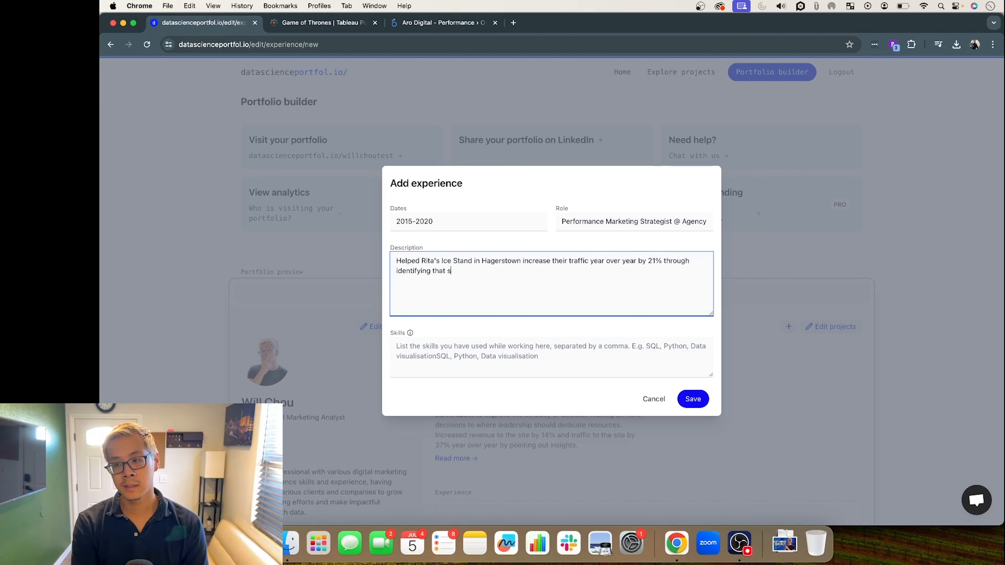
text(ocial media)
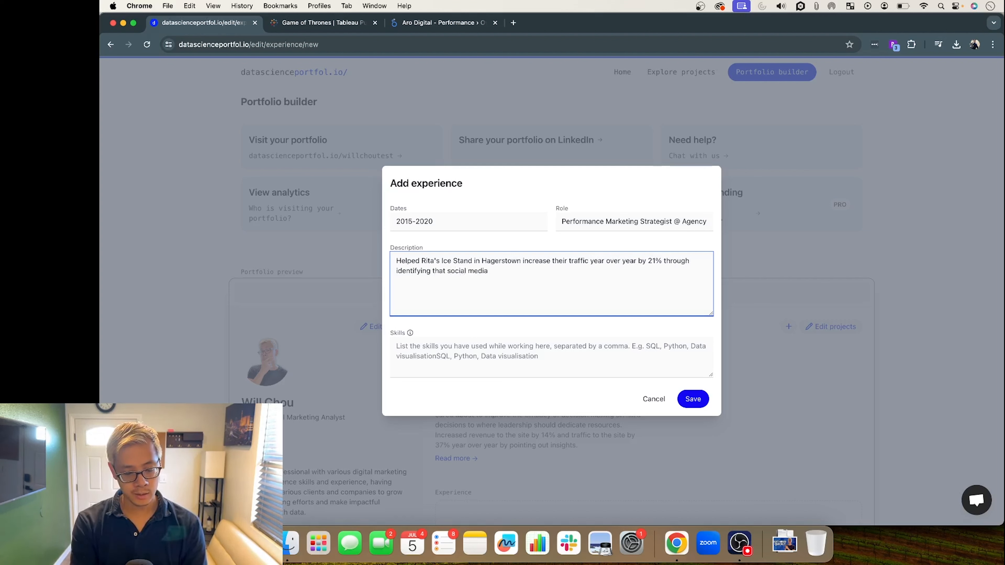
text( was )
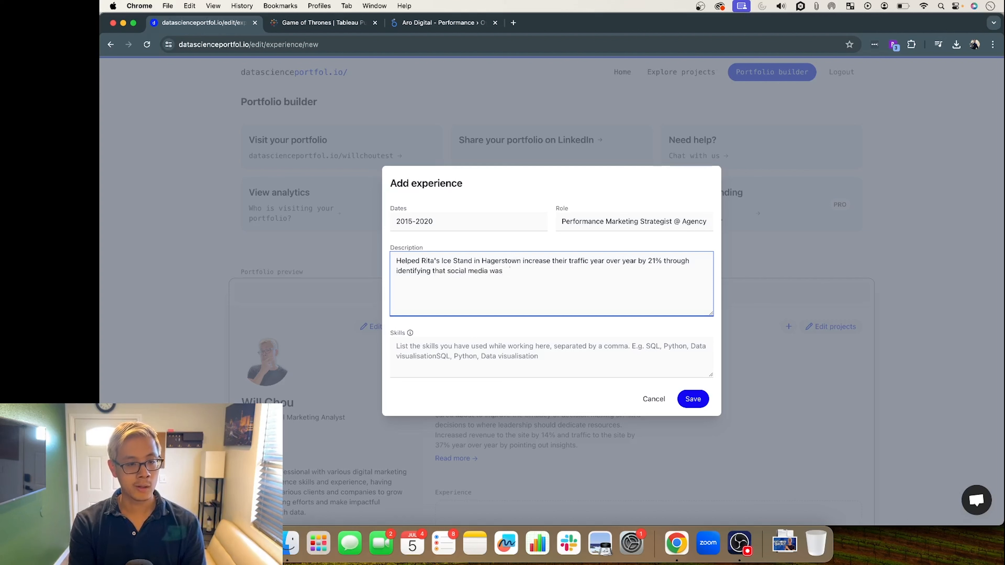
text(worth spending a lot more )
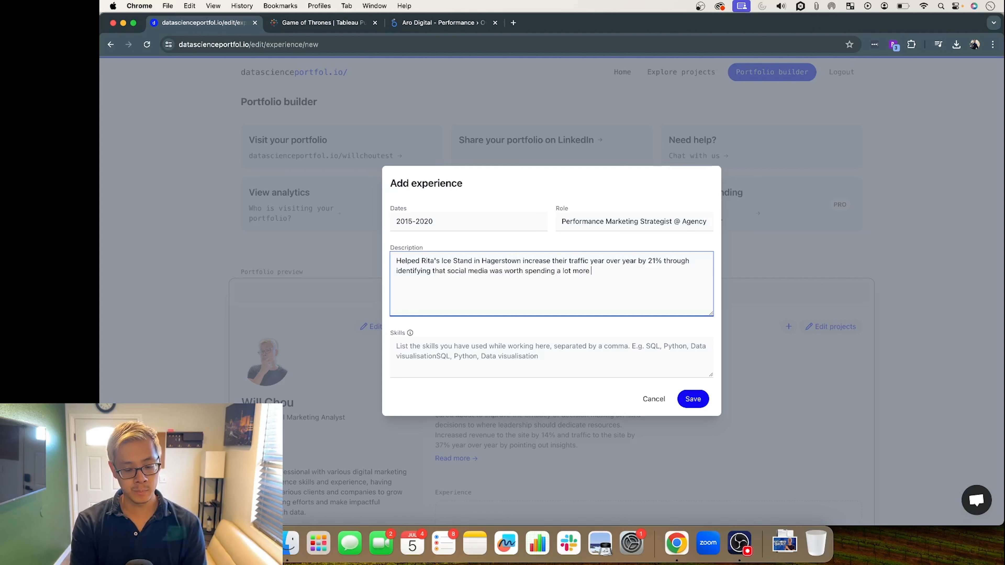
Step: Finish the experience description with "of their resources and ad budget on based on the analytics dashboard built."
text(of their )
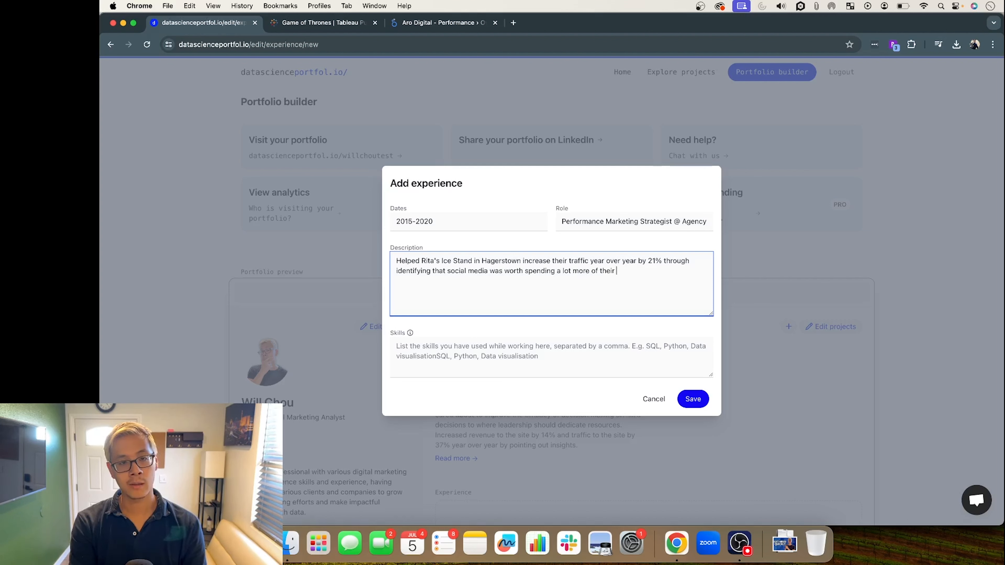
text(resources and ad bud)
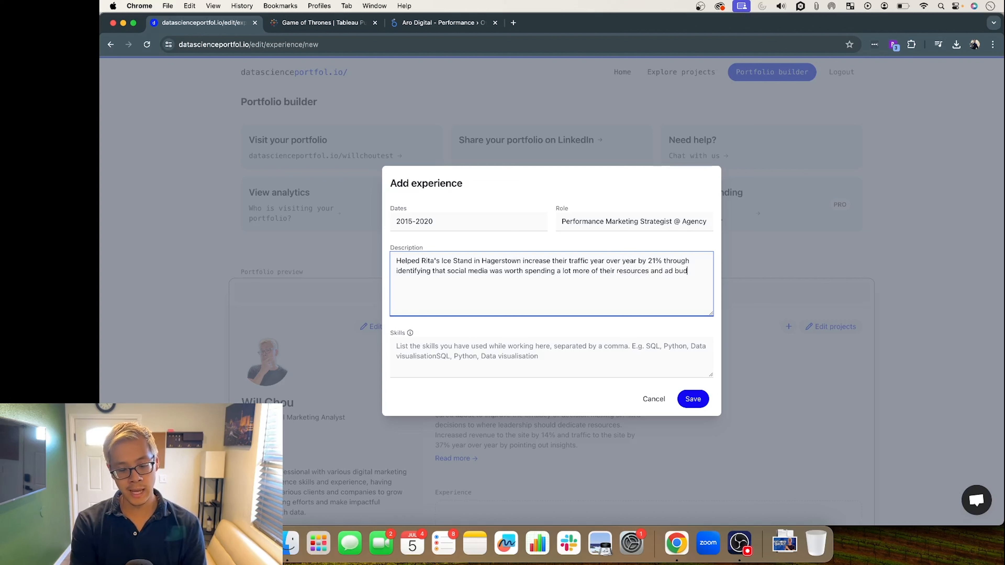
text(get on based on )
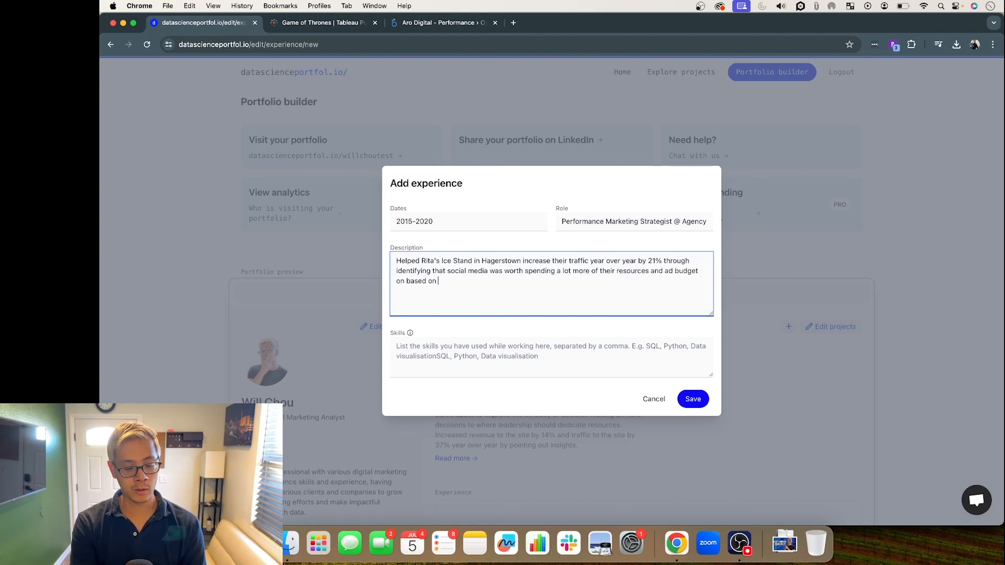
text(the das)
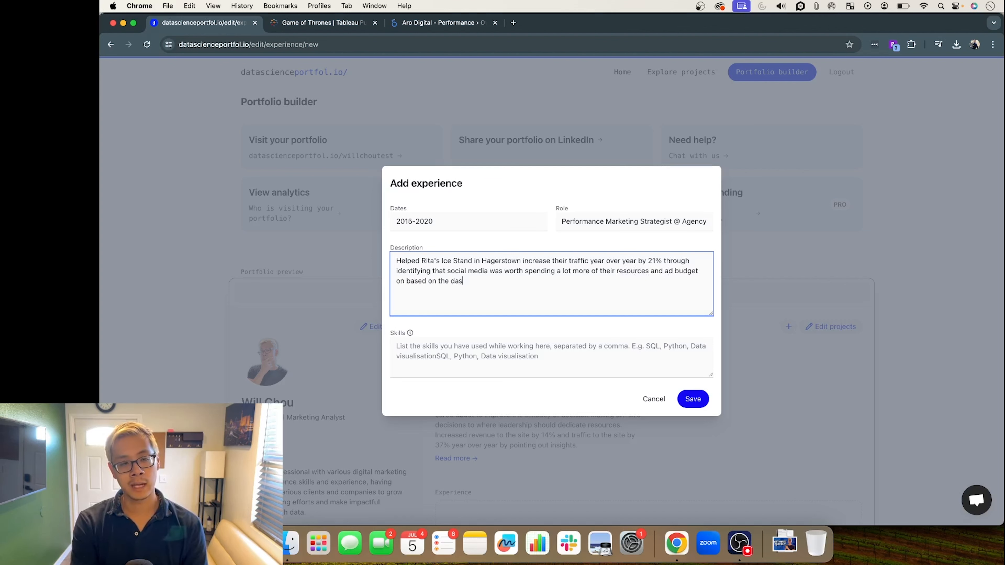
key(BackSpace)
key(BackSpace)
key(BackSpace)
text(analytic)
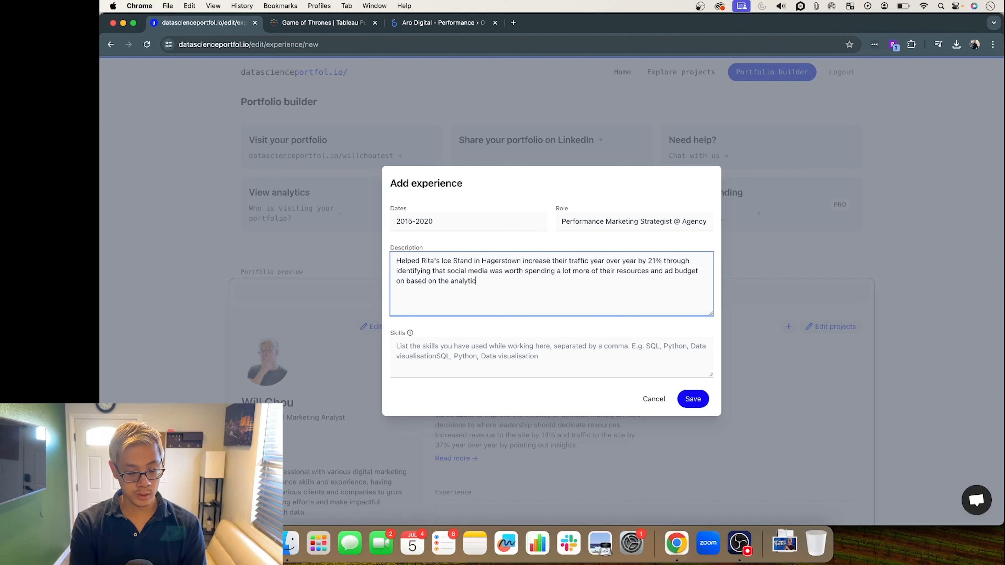
text(s dashboard built.)
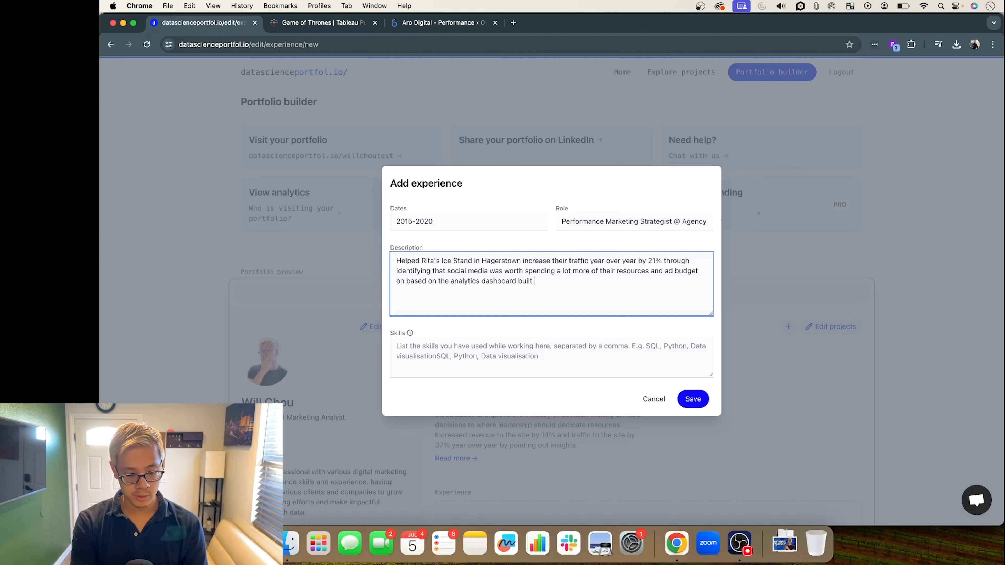
Step: List the skills "Digital Marketing, Marketing Strategy, Looker Studio, GA4" for the experience entry, save it and close the experience list
click(431, 350)
text(Digital MAre)
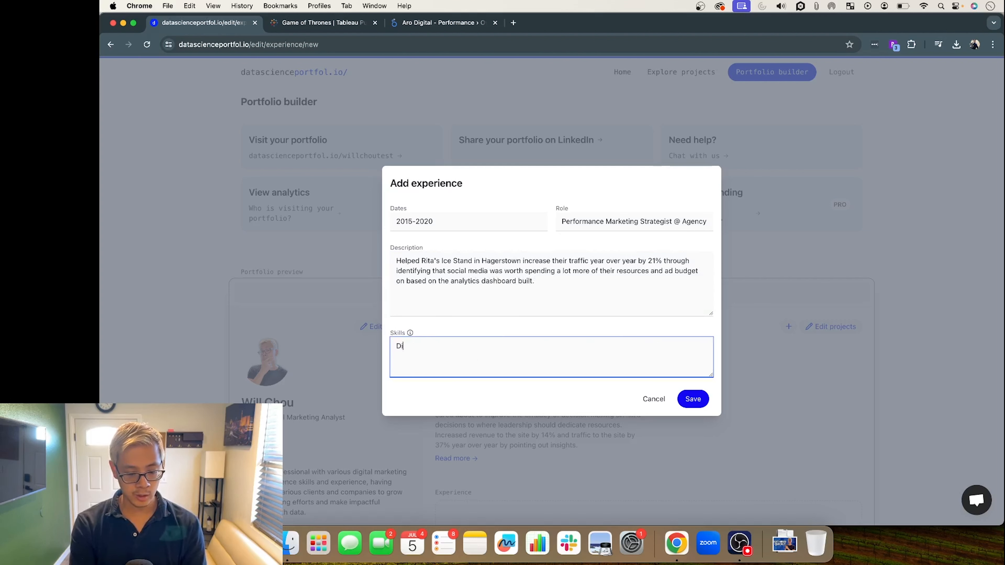
key(BackSpace)
key(BackSpace)
key(BackSpace)
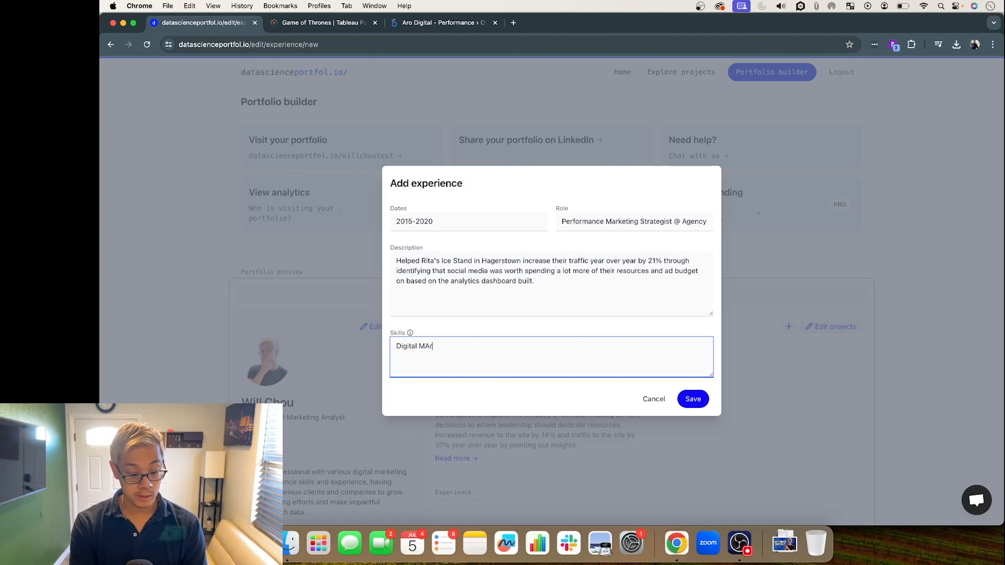
text(arketing, Marketing)
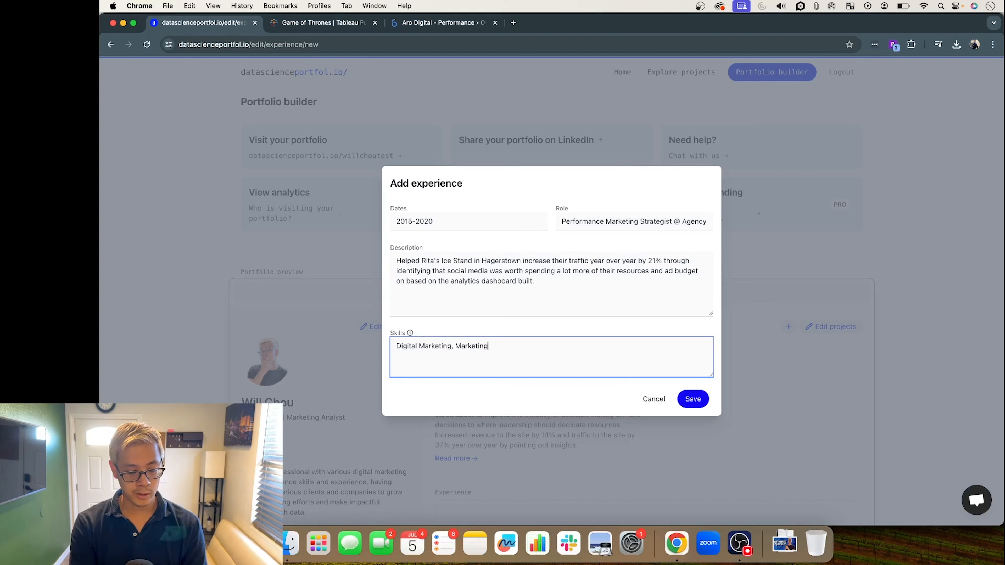
text( Strategy, L)
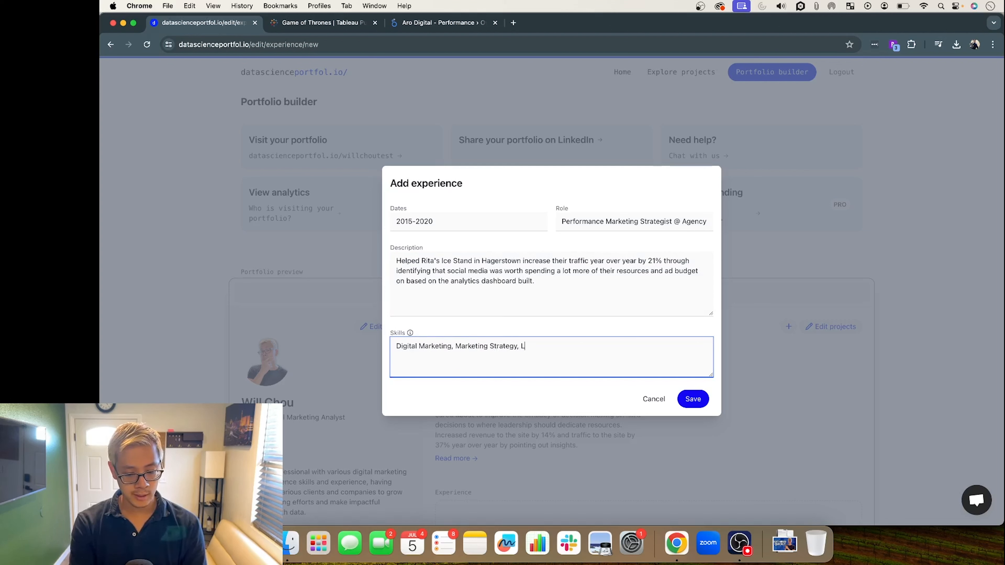
text(ooker Studio)
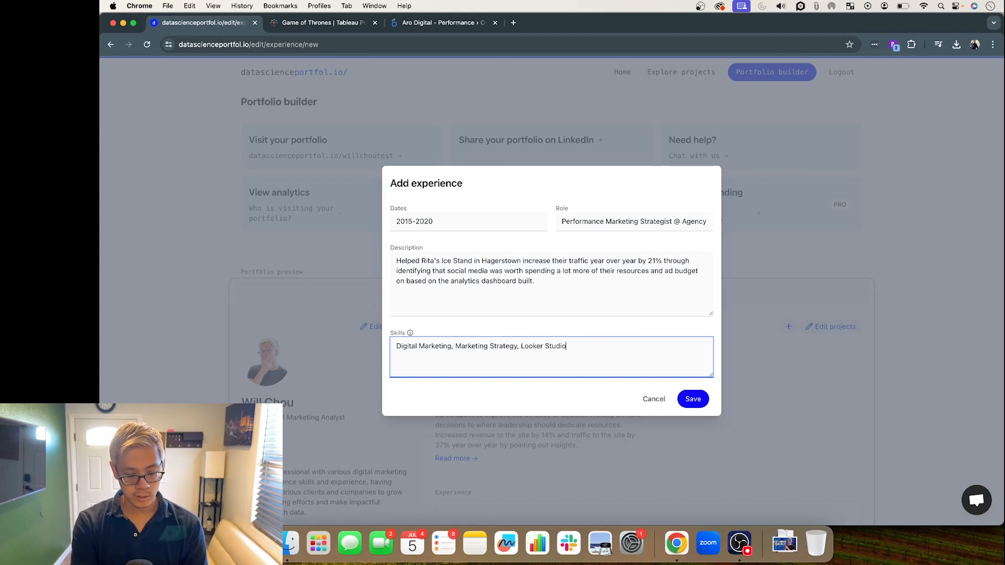
text(, GA4)
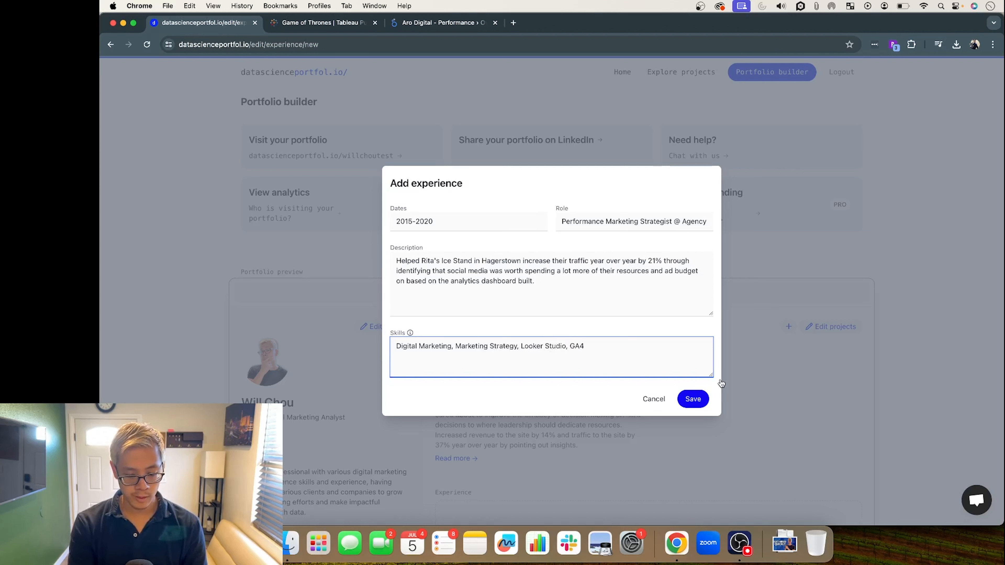
click(696, 399)
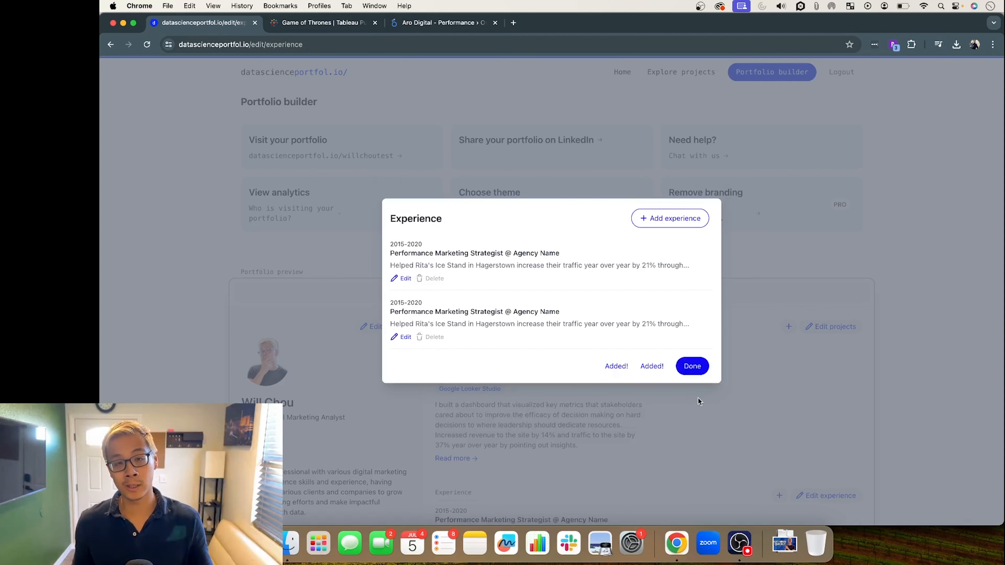
click(691, 364)
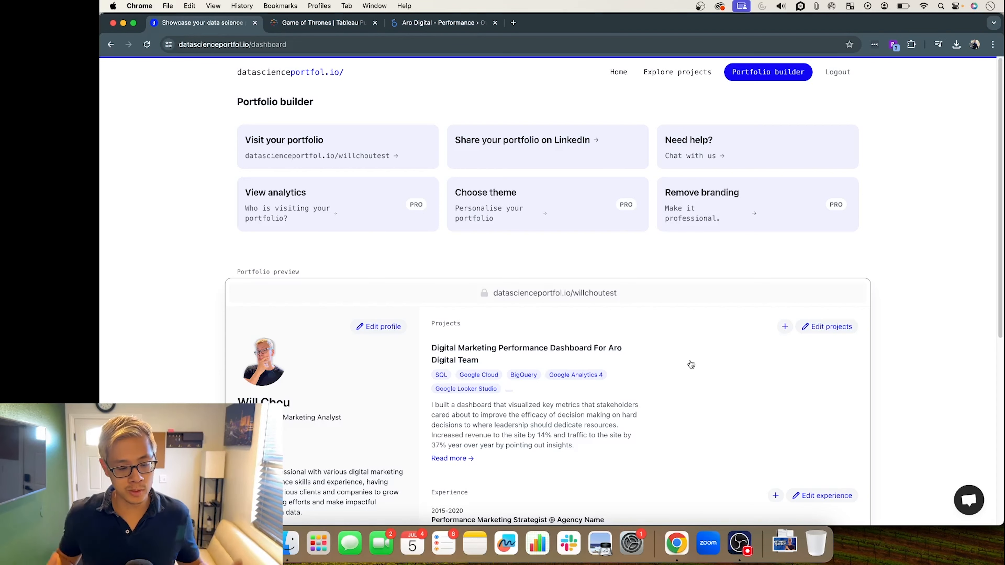
Step: Review the projects, experience and education sections in the portfolio preview and on the public portfolio page, and return to the builder
scroll(692, 364, down, 5)
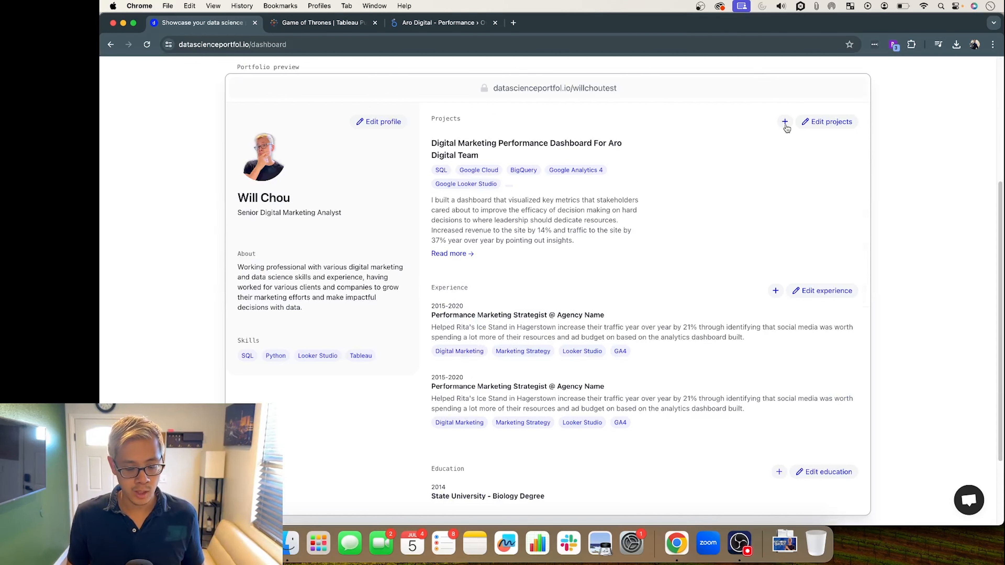
scroll(401, 253, down, 4)
scroll(473, 256, up, 10)
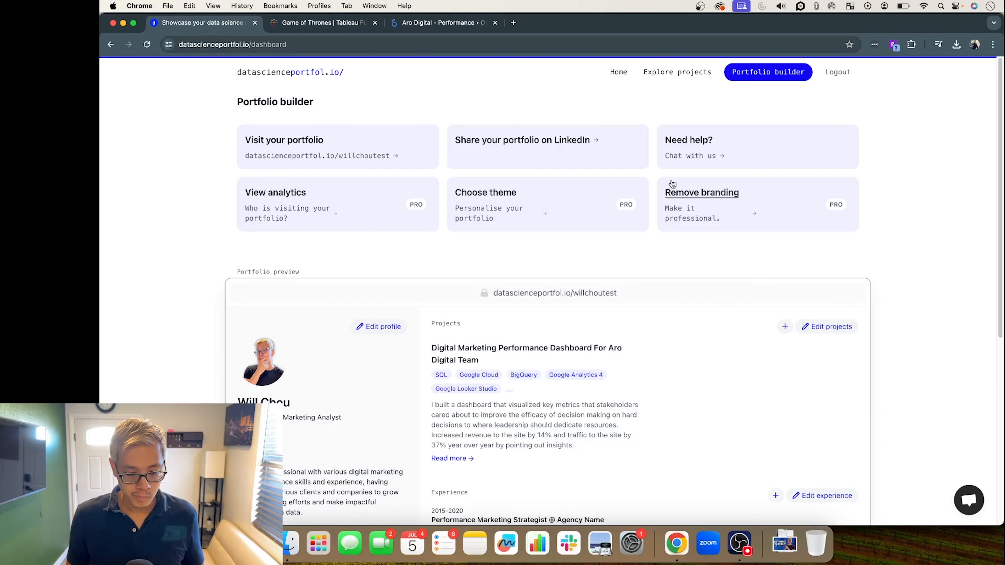
scroll(763, 136, down, 4)
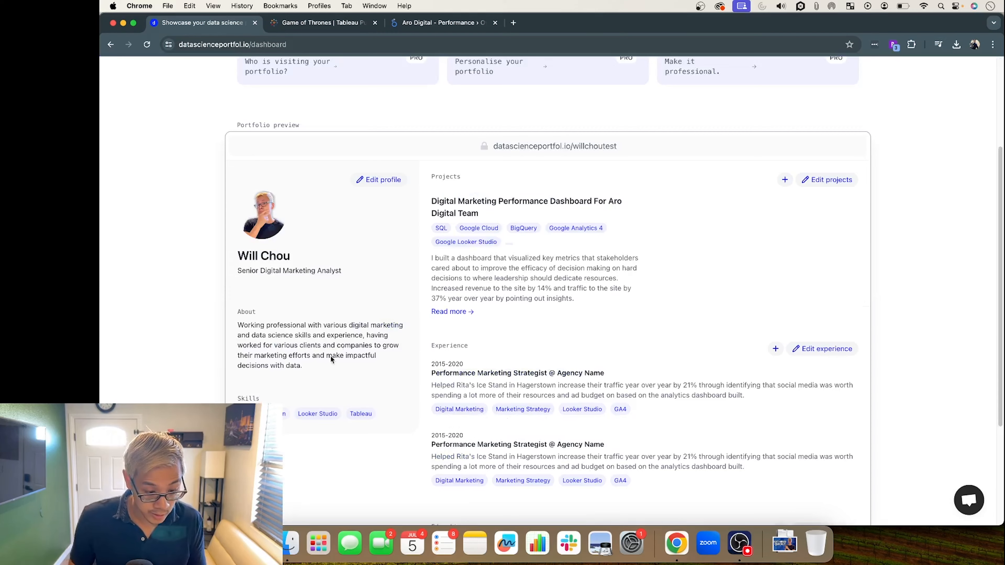
scroll(682, 299, up, 3)
click(585, 228)
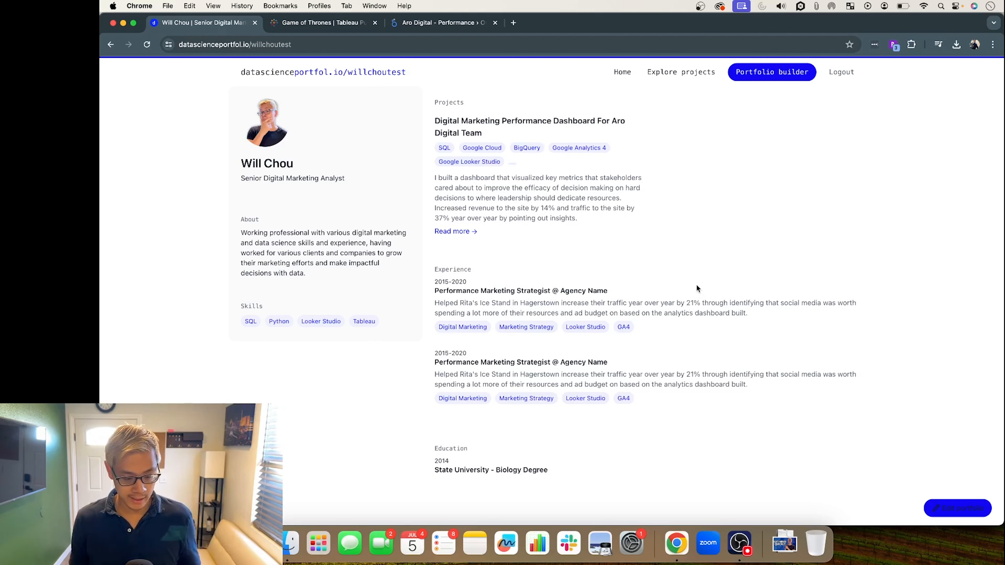
key(super+bracketleft)
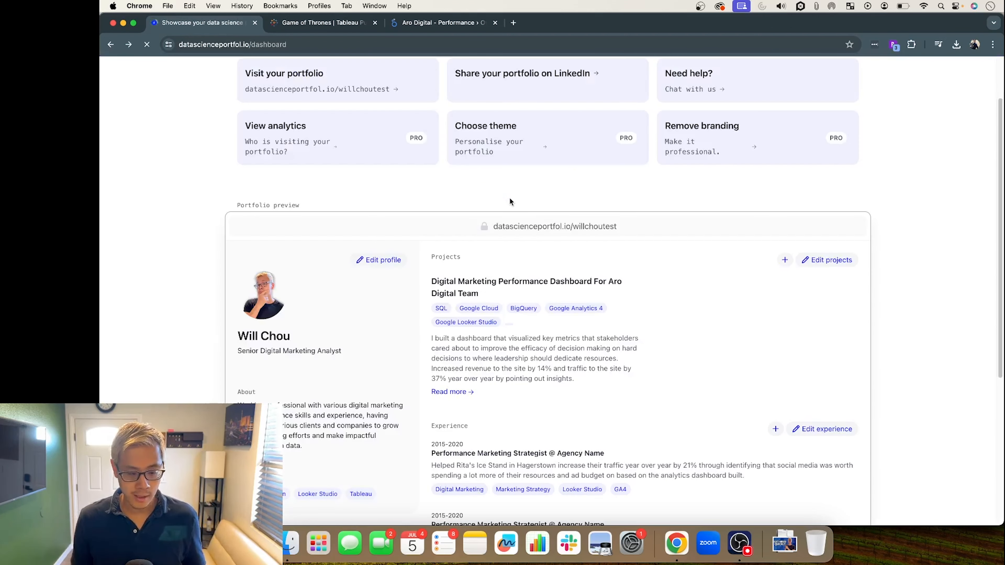
Step: Add the Netflix symbol JPG from Downloads as the dashboard project's preview image, save the project and open the public portfolio page
click(809, 268)
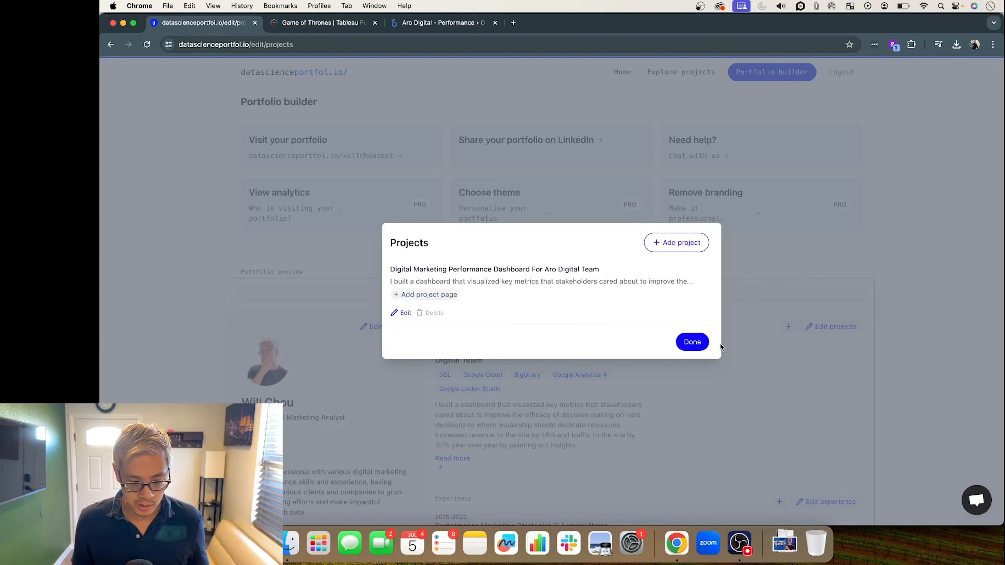
click(692, 342)
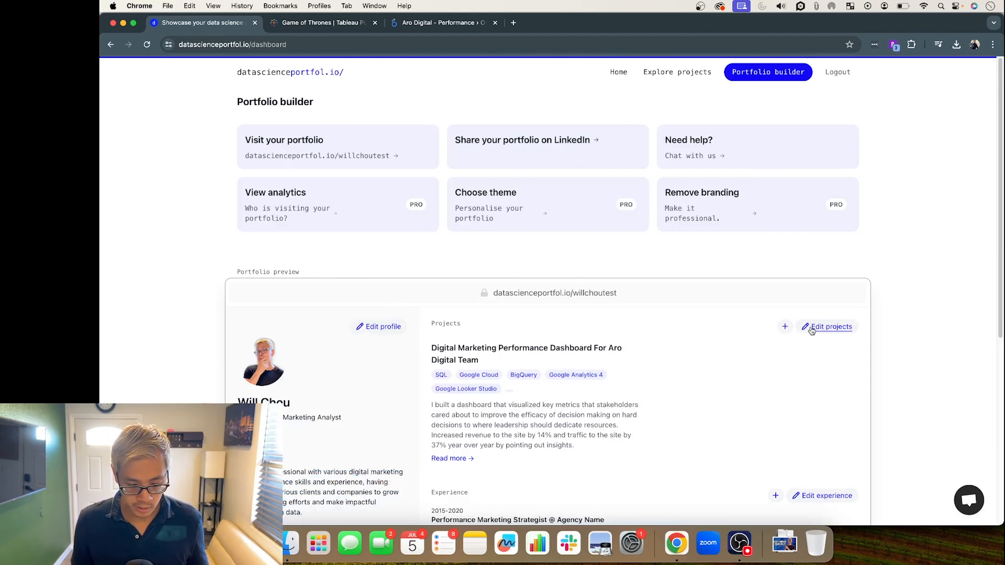
click(814, 328)
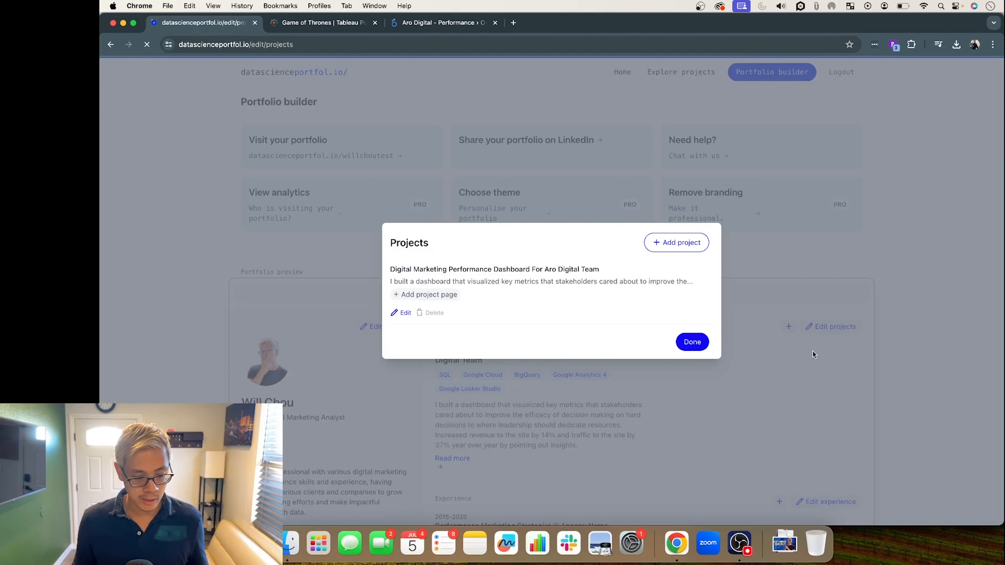
click(404, 313)
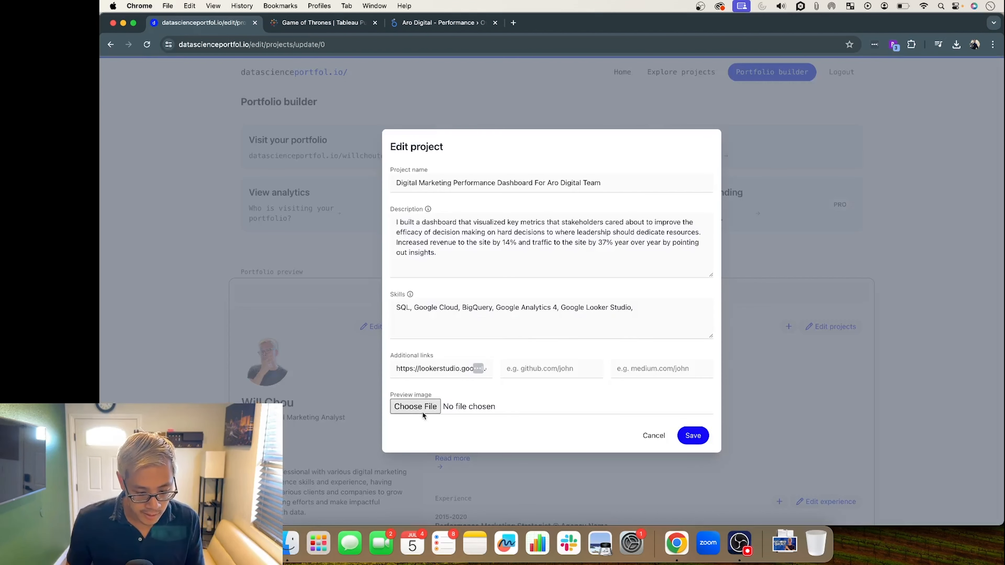
click(422, 411)
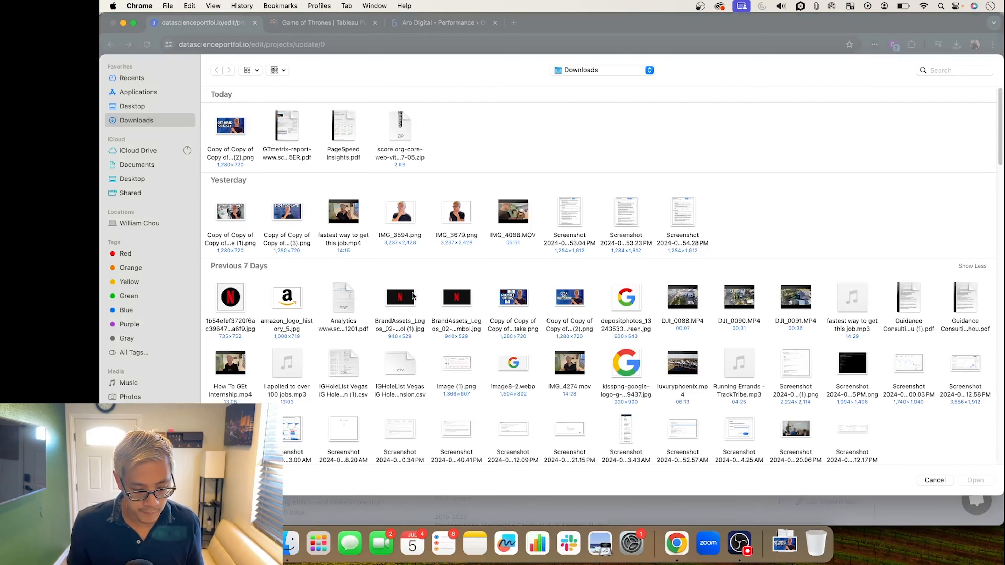
double_click(400, 304)
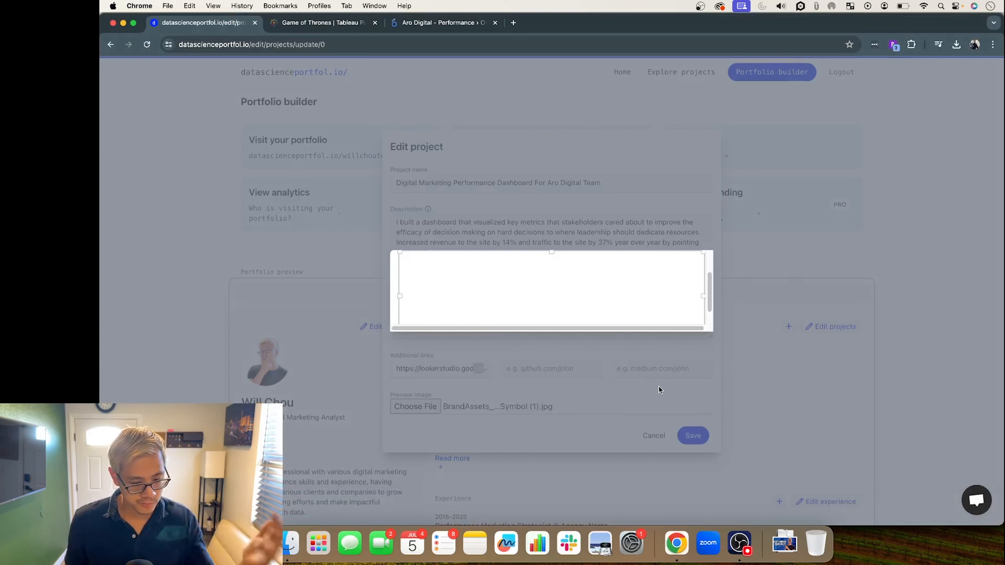
click(684, 187)
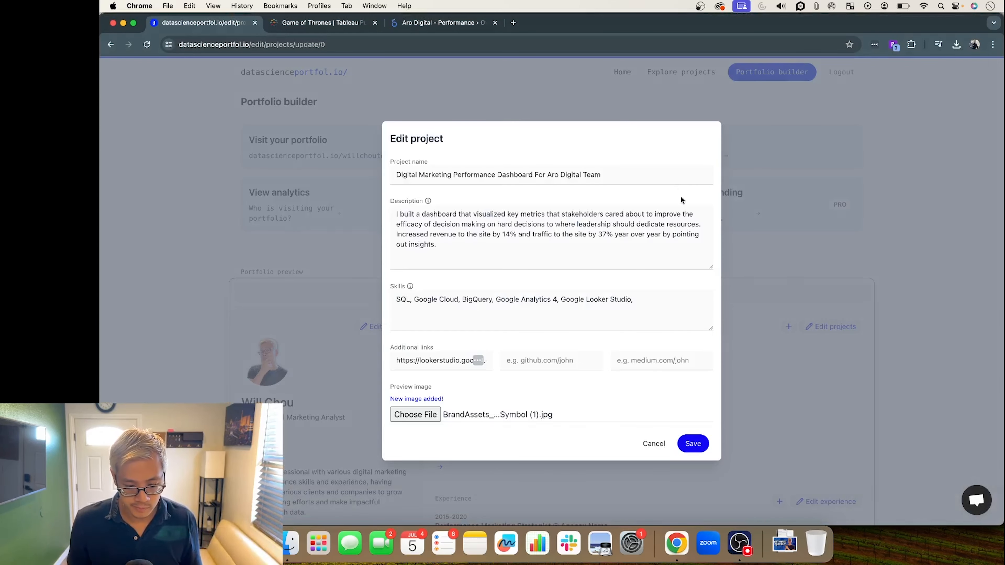
click(698, 452)
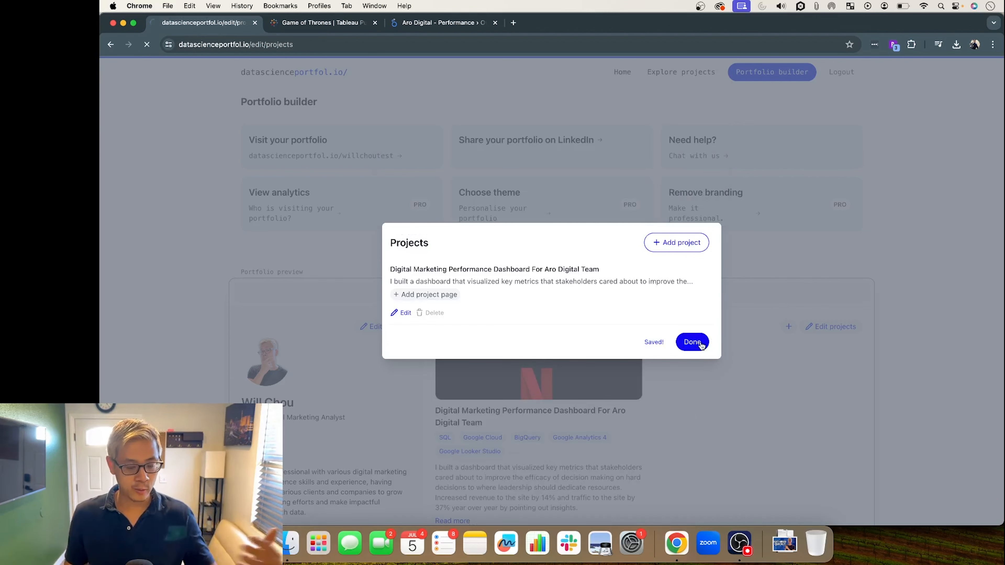
click(693, 342)
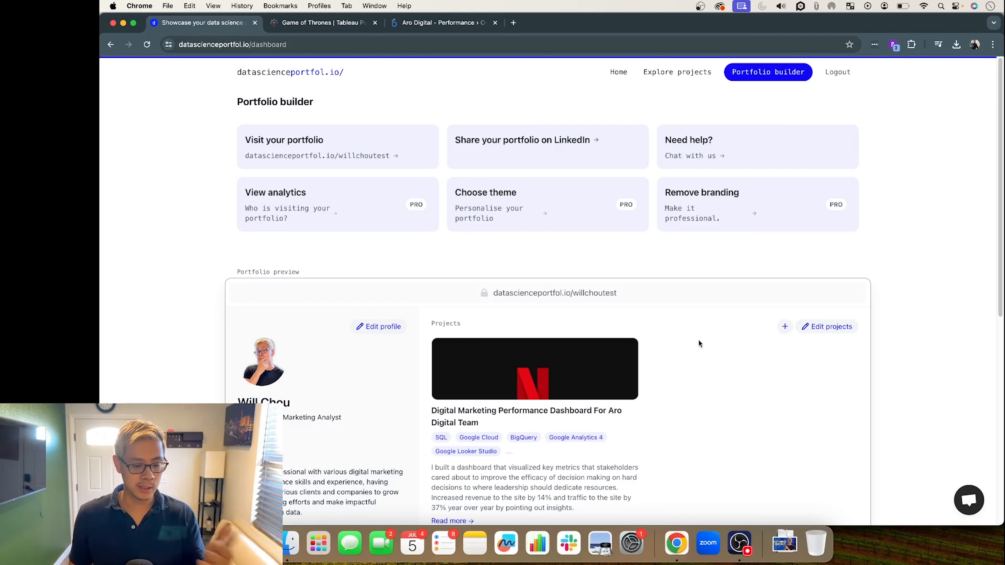
click(570, 295)
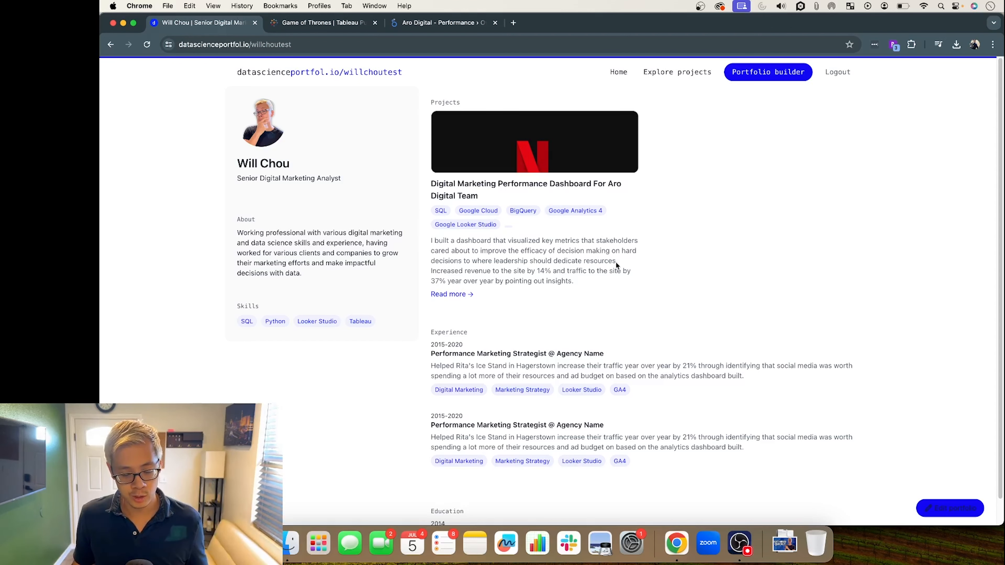
Step: Review the public portfolio page's experience and education sections, and look over the Aro Digital - Performance report in Looker Studio
scroll(650, 235, down, 1)
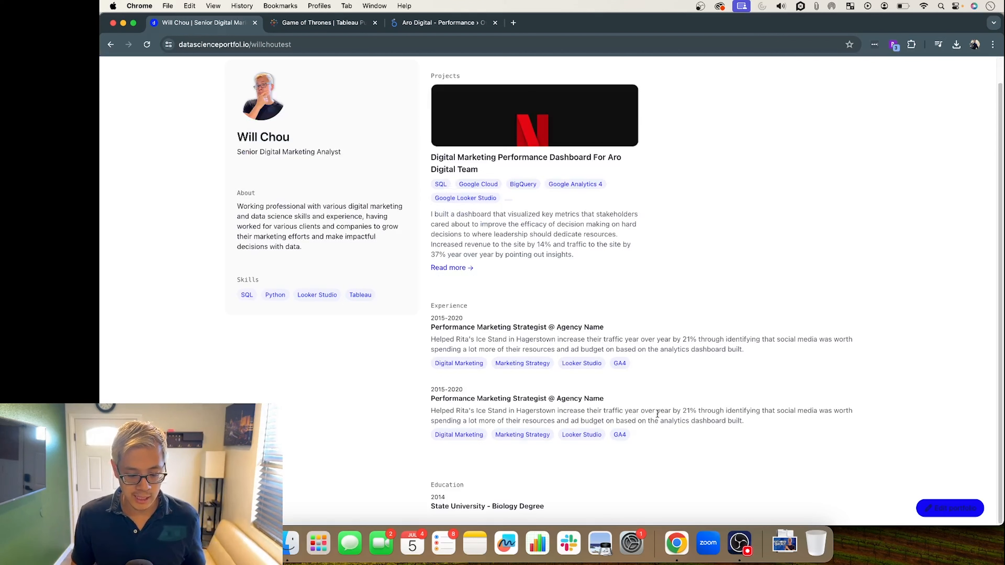
click(405, 25)
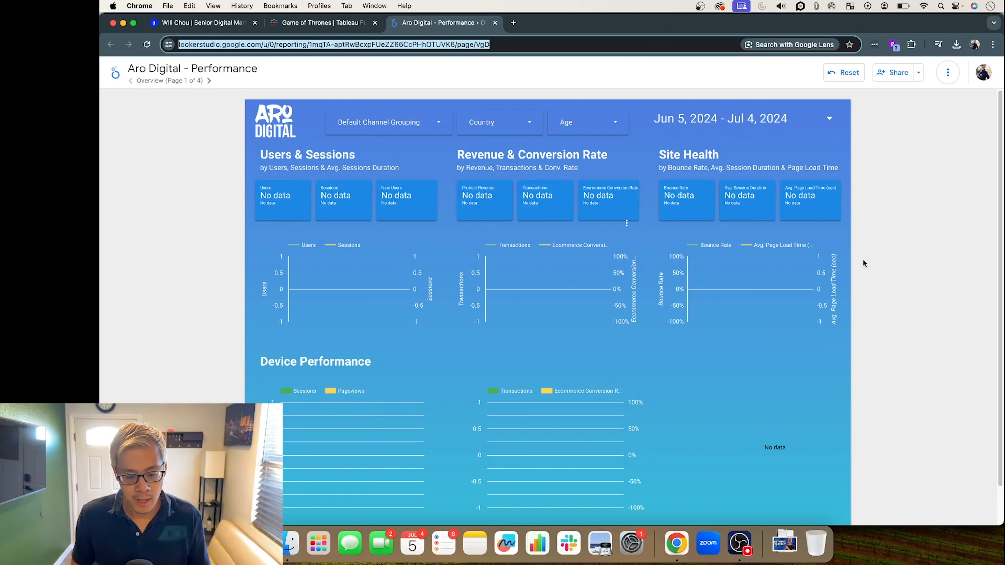
scroll(876, 259, down, 1)
scroll(877, 259, down, 2)
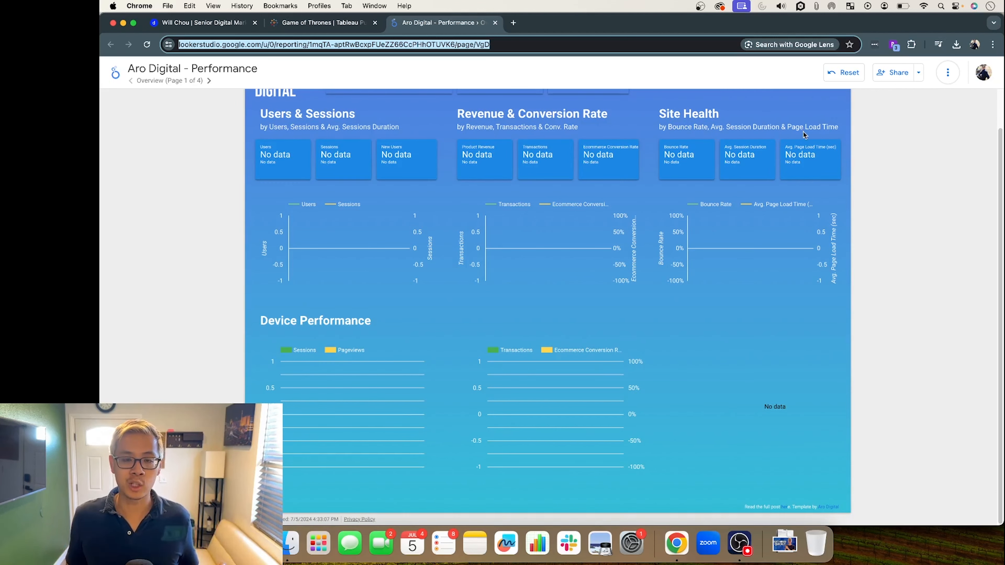
Step: Return to the public portfolio, open the Aro Digital Team dashboard project's detail page and follow its project link
click(171, 24)
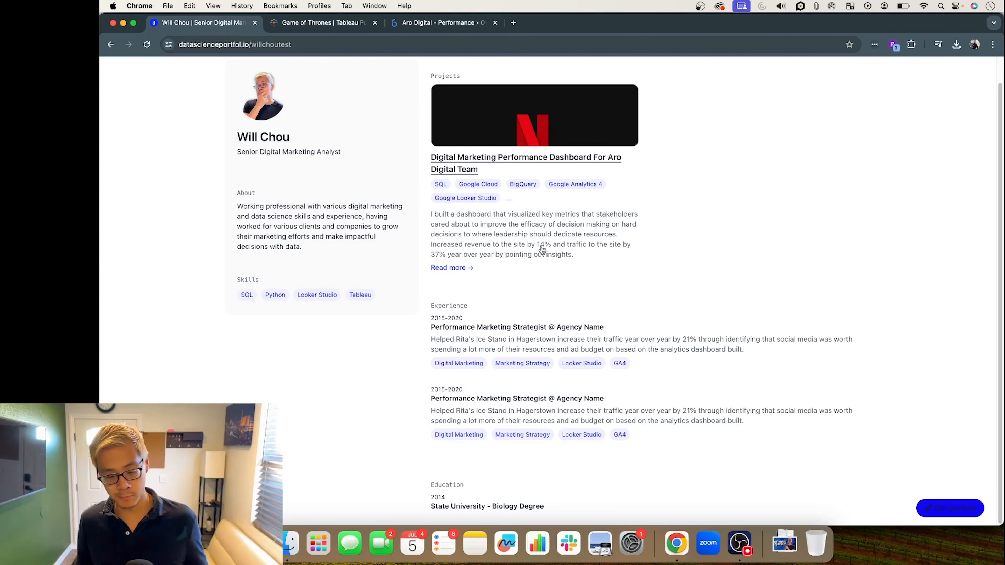
click(507, 164)
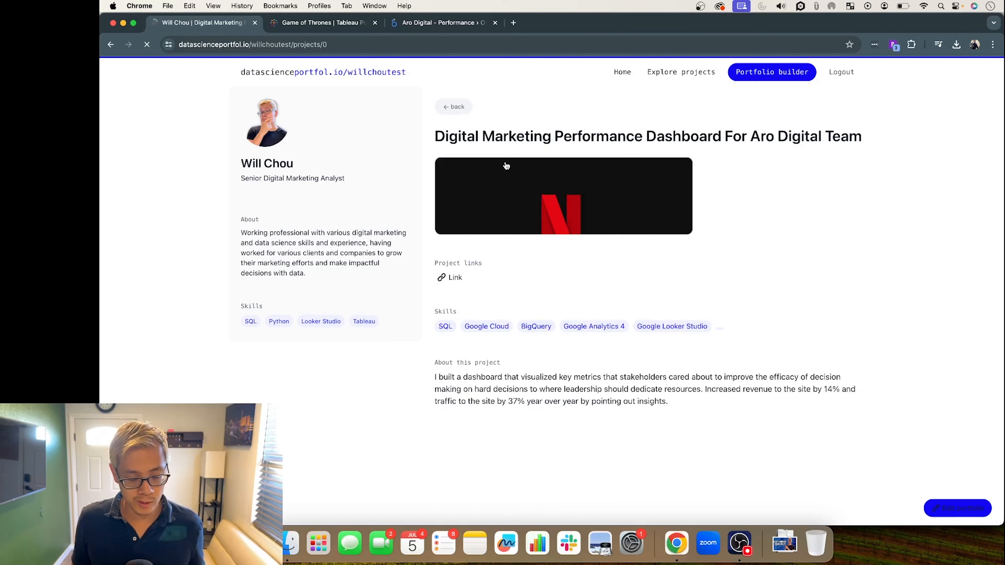
click(455, 278)
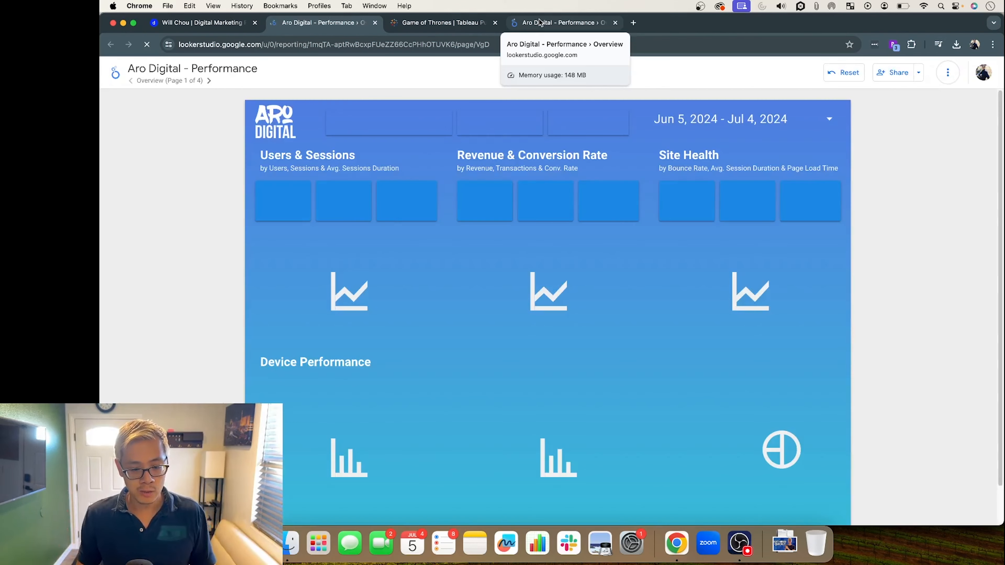
Step: Examine the Aro Digital report's Overview charts, including Device Performance, and the Transaction Overview on page 2
scroll(546, 183, down, 2)
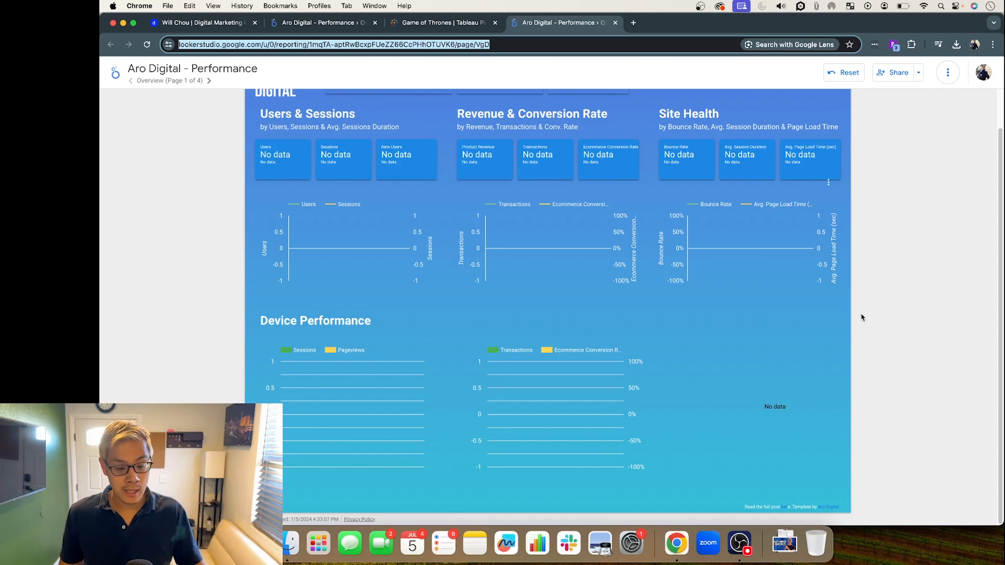
scroll(881, 325, up, 2)
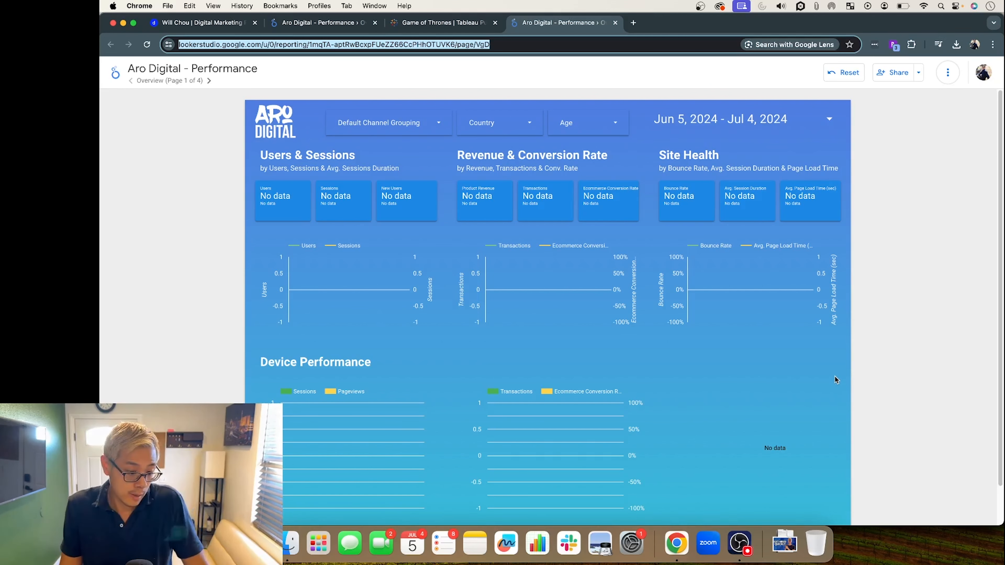
scroll(602, 277, down, 1)
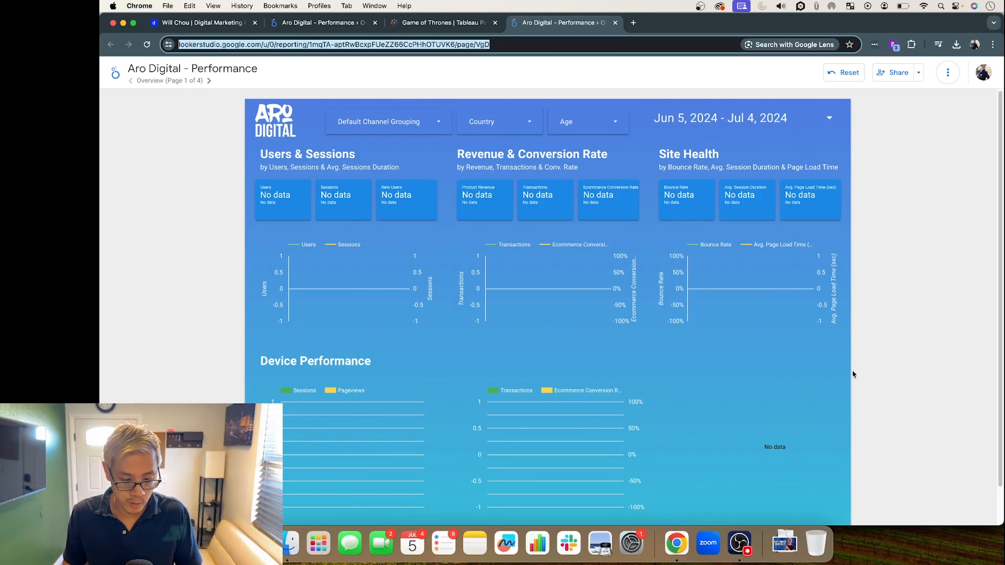
scroll(852, 375, down, 2)
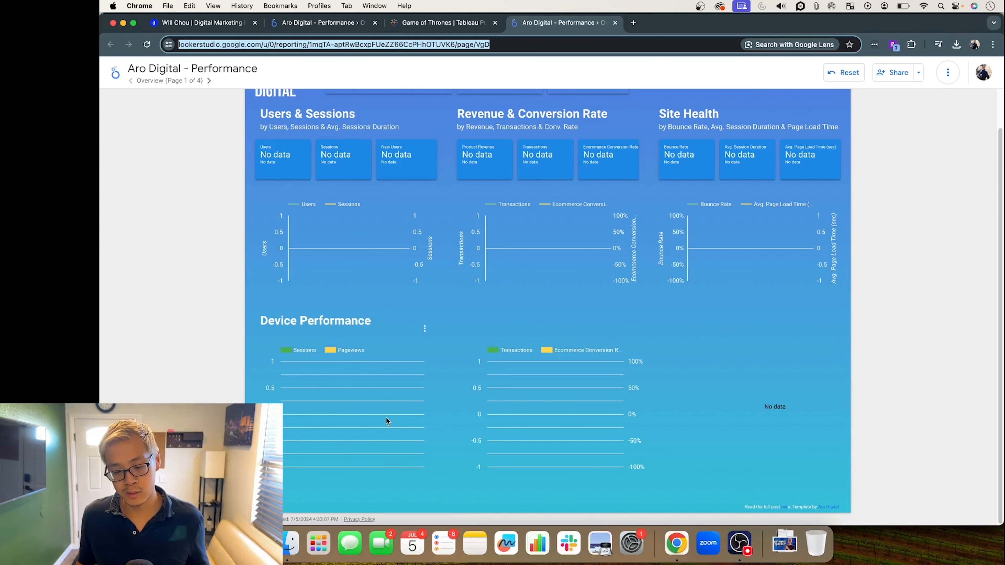
scroll(458, 371, up, 2)
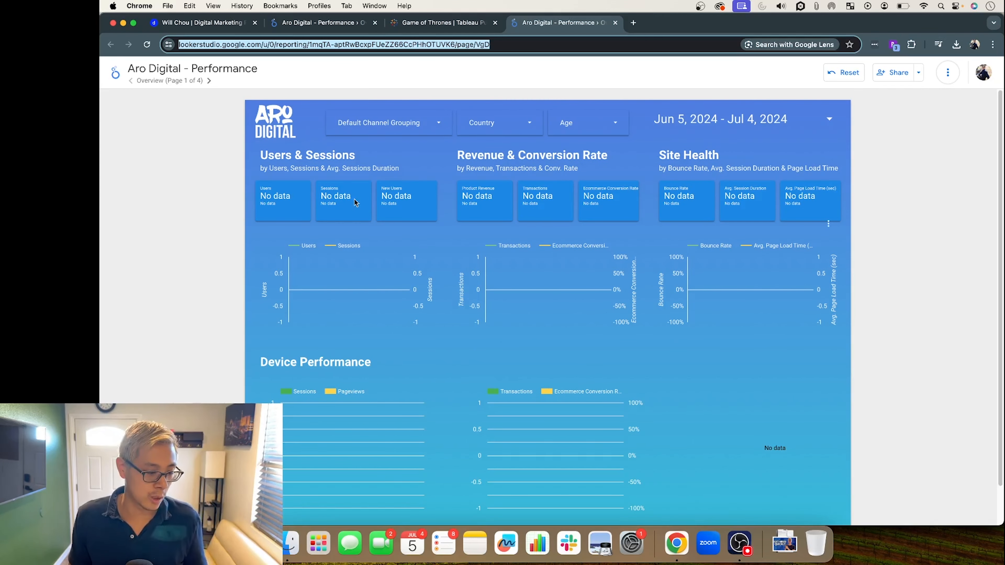
click(211, 81)
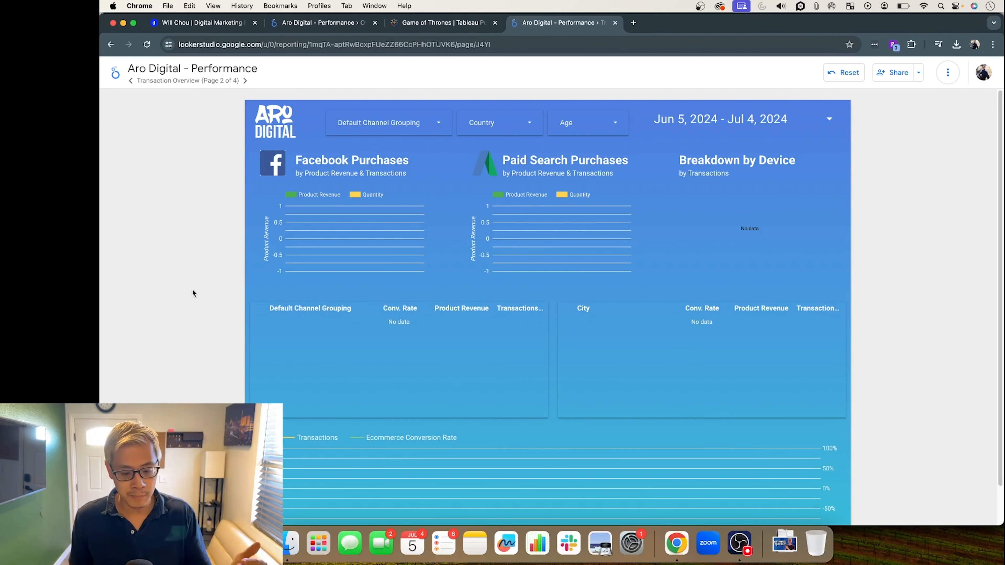
scroll(193, 292, down, 2)
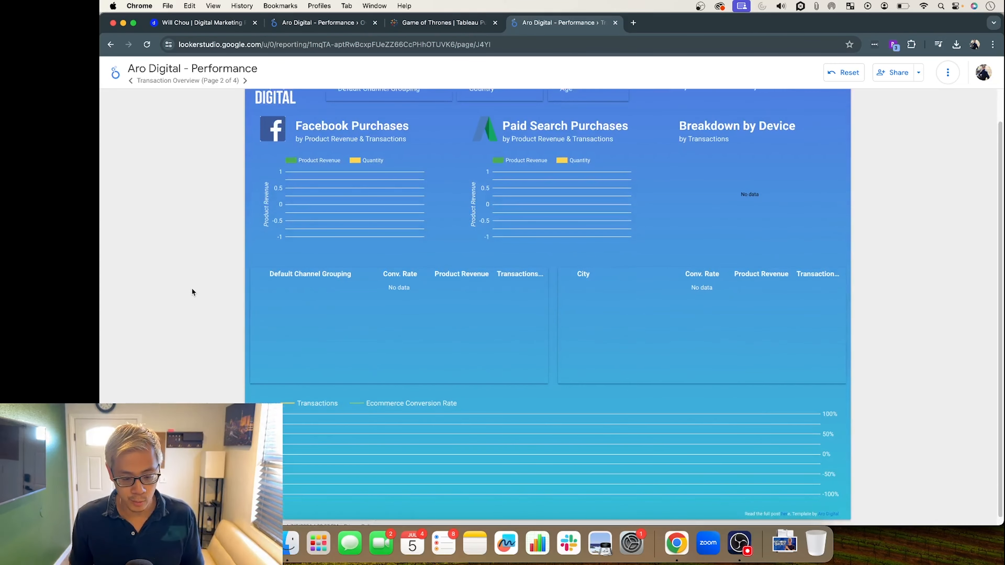